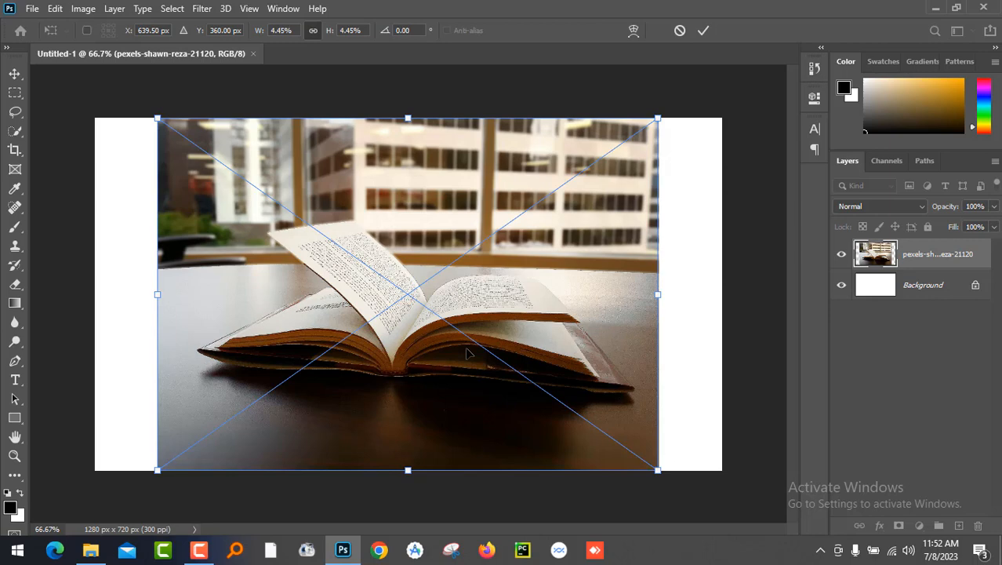
Cancel the book image placement and open pexels-shawn-reza-21120 from File Explorer as a separate document in Adobe Photoshop 2020
{"action": "key", "text": "Escape"}
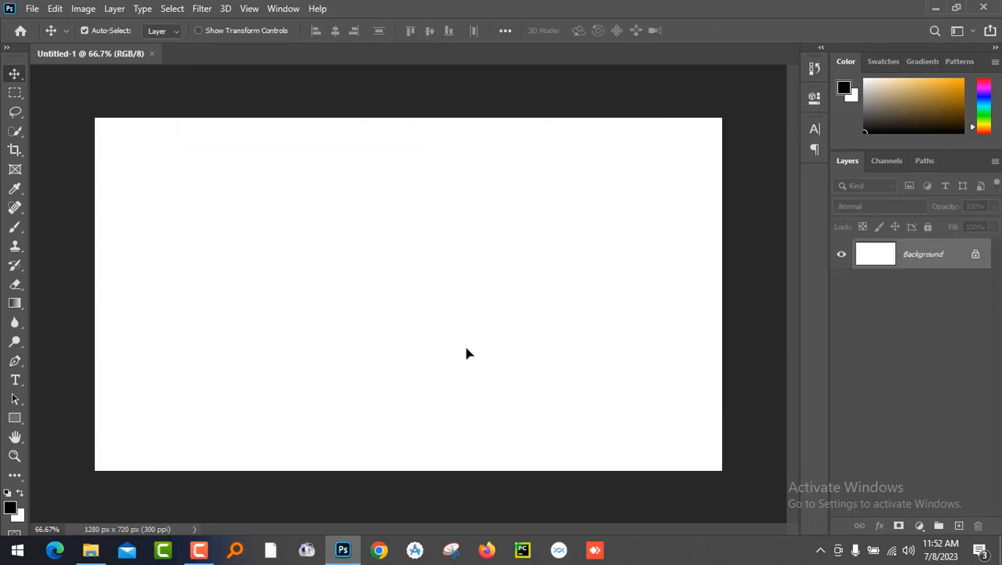
{"action": "left_click", "coordinate": [89, 552]}
{"action": "left_click_drag", "start_coordinate": [890, 270], "coordinate": [481, 306]}
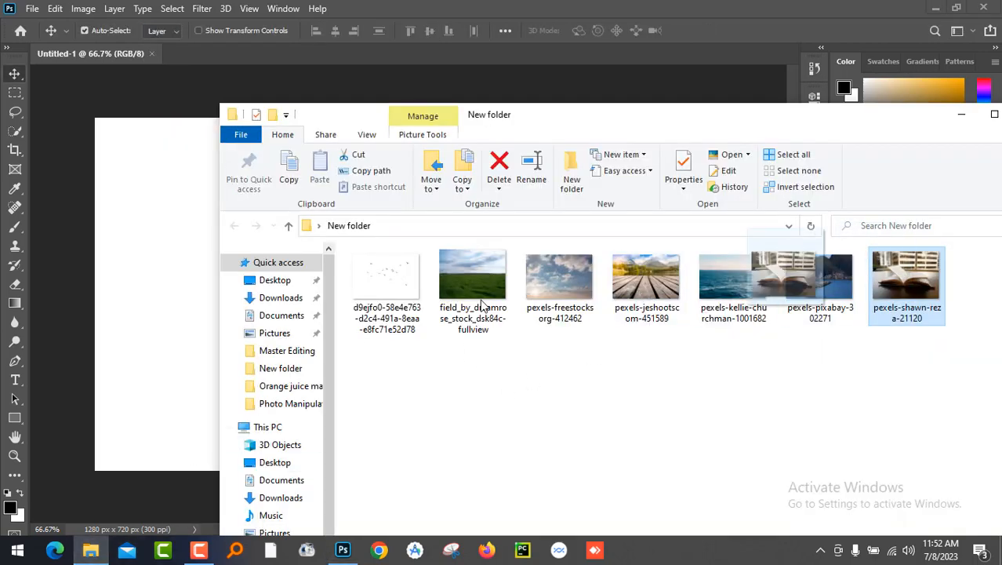
{"action": "right_click", "coordinate": [908, 280]}
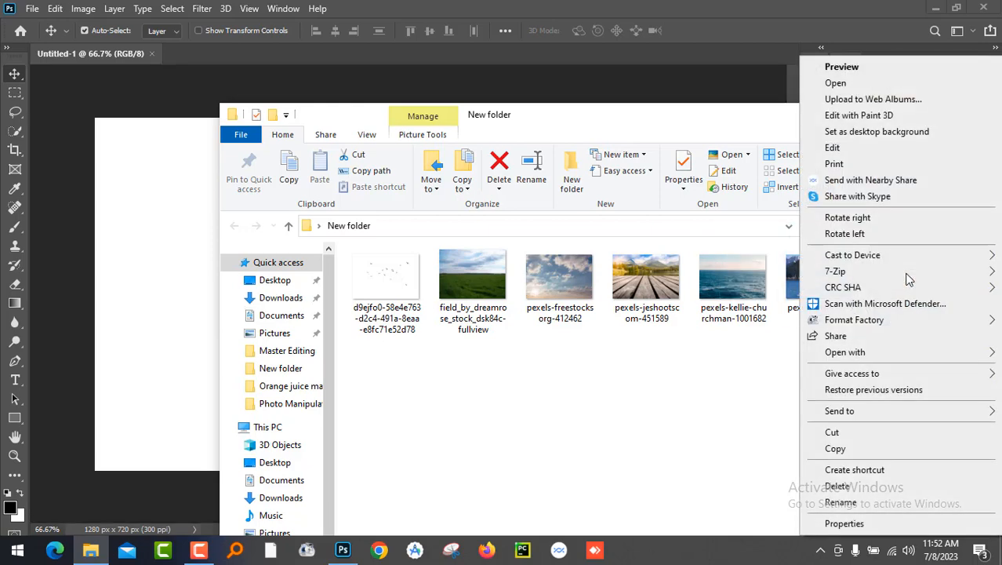
{"action": "mouse_move", "coordinate": [863, 354]}
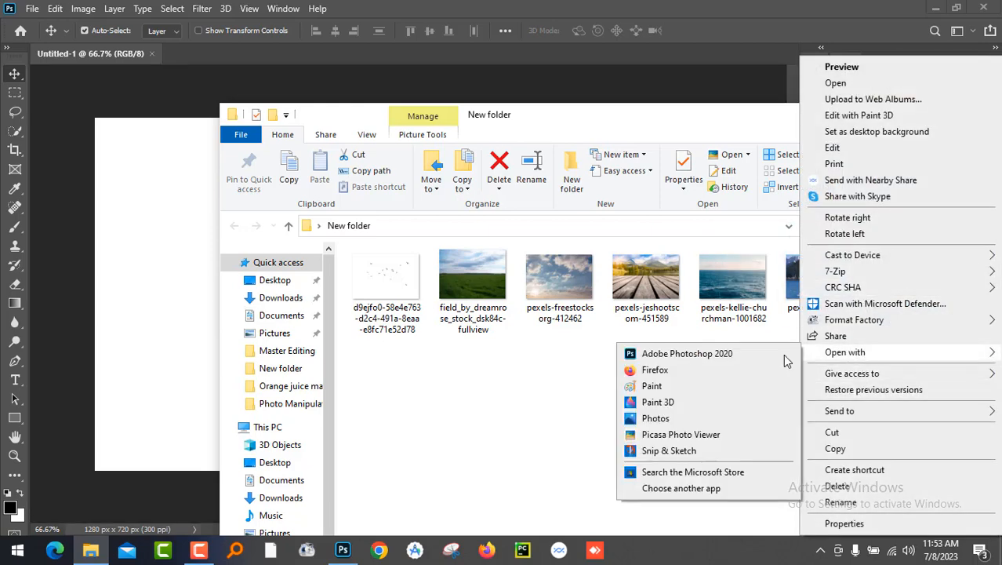
{"action": "left_click", "coordinate": [703, 357]}
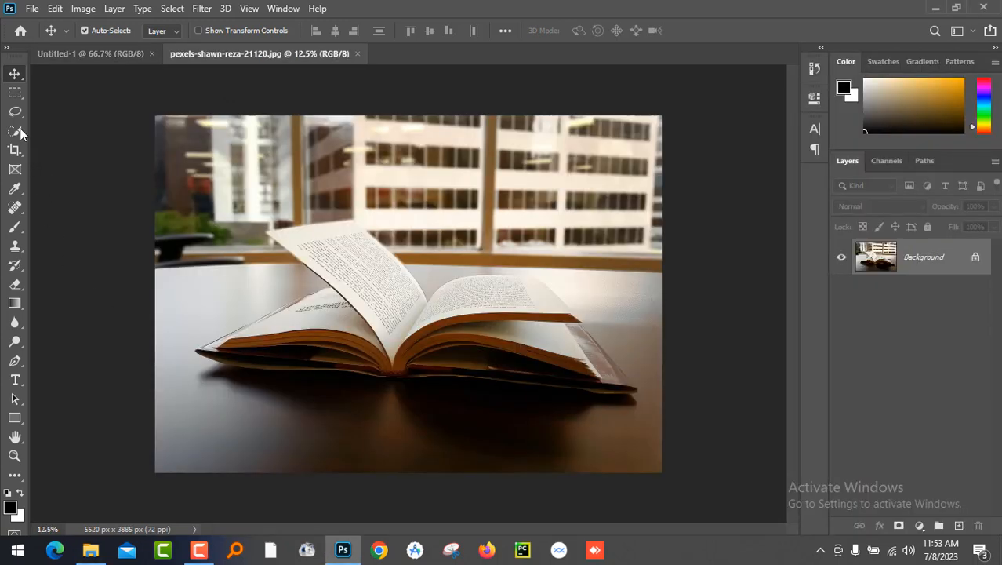
Select the entire window and table background around the open book with the Quick Selection tool
{"action": "left_click_drag", "start_coordinate": [20, 133], "coordinate": [56, 144]}
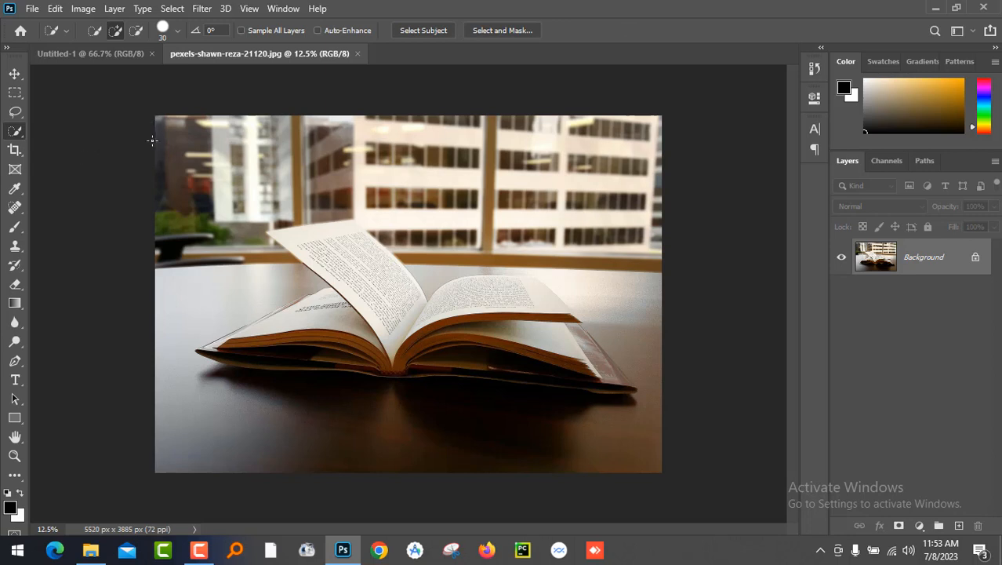
{"action": "mouse_move", "coordinate": [153, 113]}
{"action": "left_mouse_down"}
{"action": "mouse_move", "coordinate": [236, 182]}
{"action": "mouse_move", "coordinate": [206, 307]}
{"action": "mouse_move", "coordinate": [182, 334]}
{"action": "mouse_move", "coordinate": [176, 406]}
{"action": "mouse_move", "coordinate": [185, 442]}
{"action": "mouse_move", "coordinate": [225, 473]}
{"action": "mouse_move", "coordinate": [427, 462]}
{"action": "left_mouse_up"}
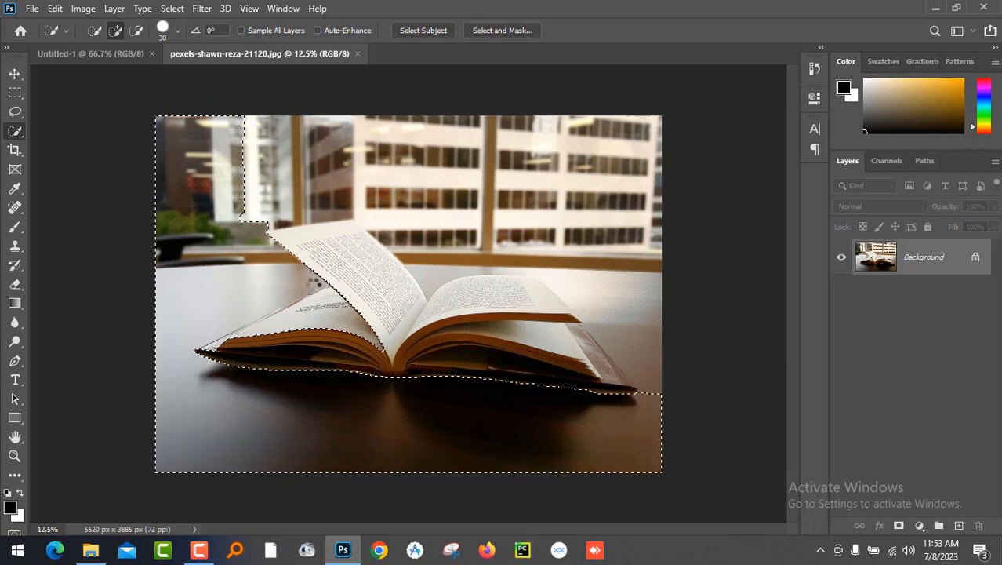
{"action": "mouse_move", "coordinate": [293, 157]}
{"action": "left_mouse_down"}
{"action": "mouse_move", "coordinate": [369, 168]}
{"action": "mouse_move", "coordinate": [482, 144]}
{"action": "mouse_move", "coordinate": [644, 150]}
{"action": "mouse_move", "coordinate": [674, 240]}
{"action": "left_mouse_up"}
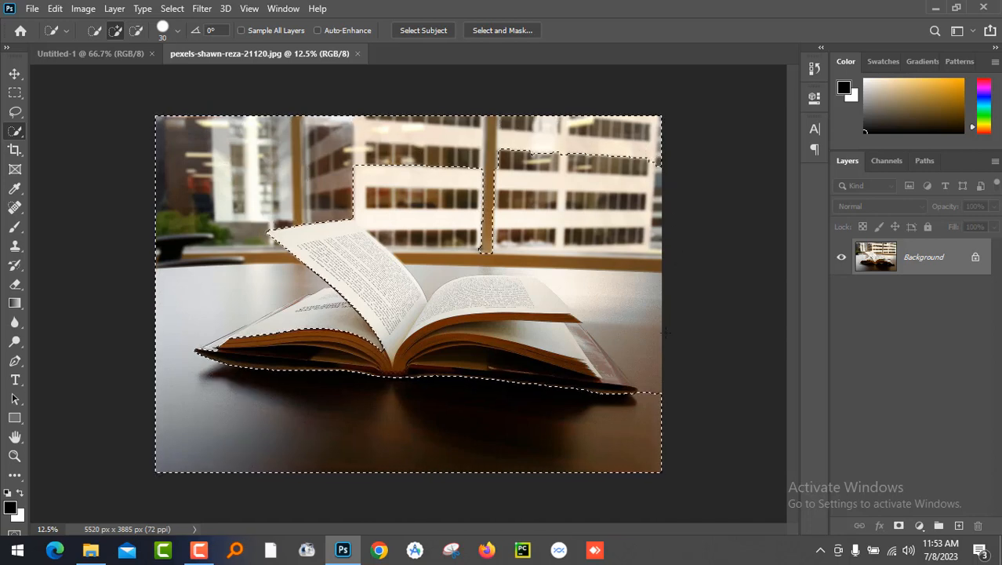
{"action": "mouse_move", "coordinate": [665, 332]}
{"action": "left_mouse_down"}
{"action": "mouse_move", "coordinate": [636, 204]}
{"action": "mouse_move", "coordinate": [599, 309]}
{"action": "mouse_move", "coordinate": [608, 318]}
{"action": "left_mouse_up"}
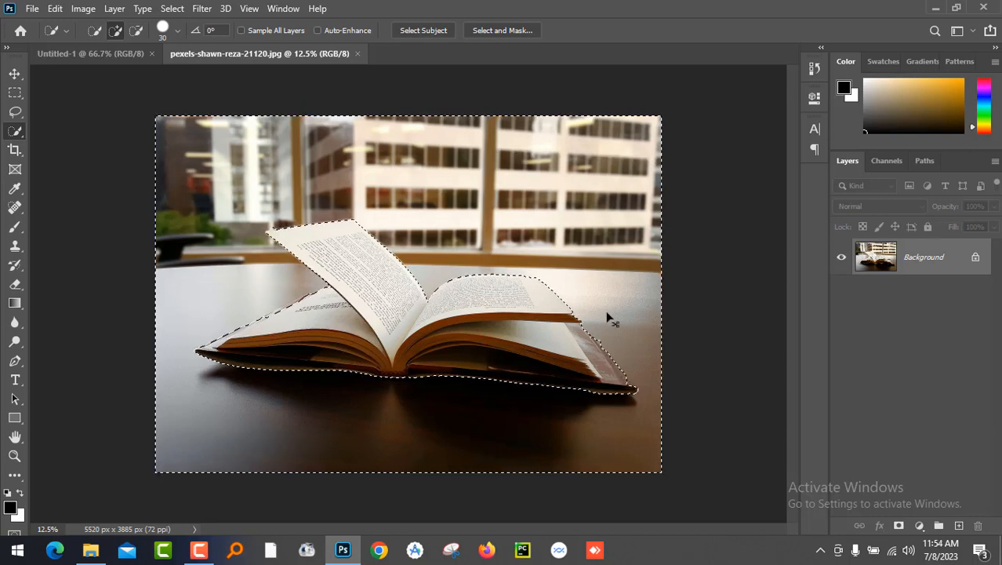
{"action": "key", "text": "Delete"}
{"action": "key", "text": "ctrl+d"}
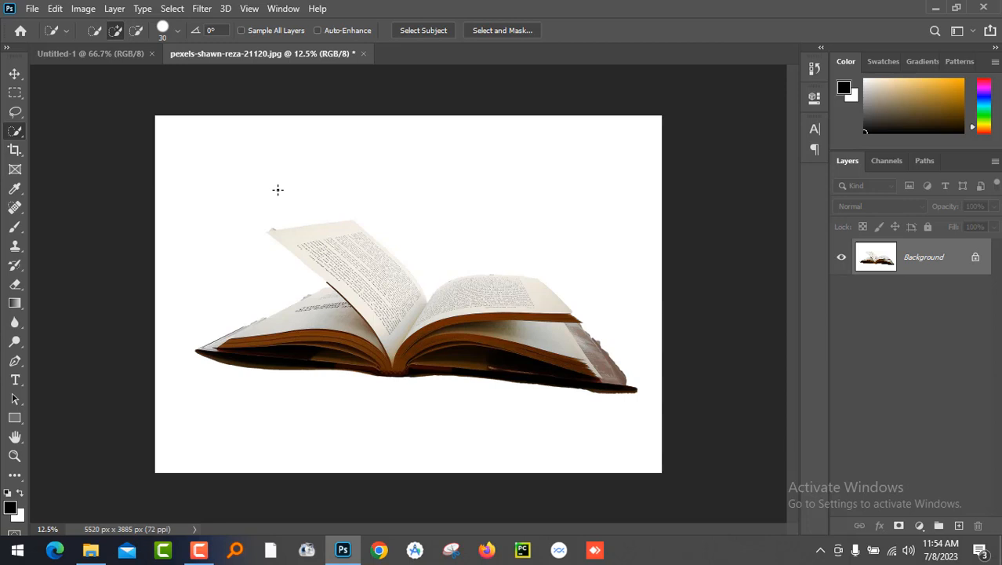
{"action": "key", "text": "ctrl+z"}
{"action": "key", "text": "ctrl+z"}
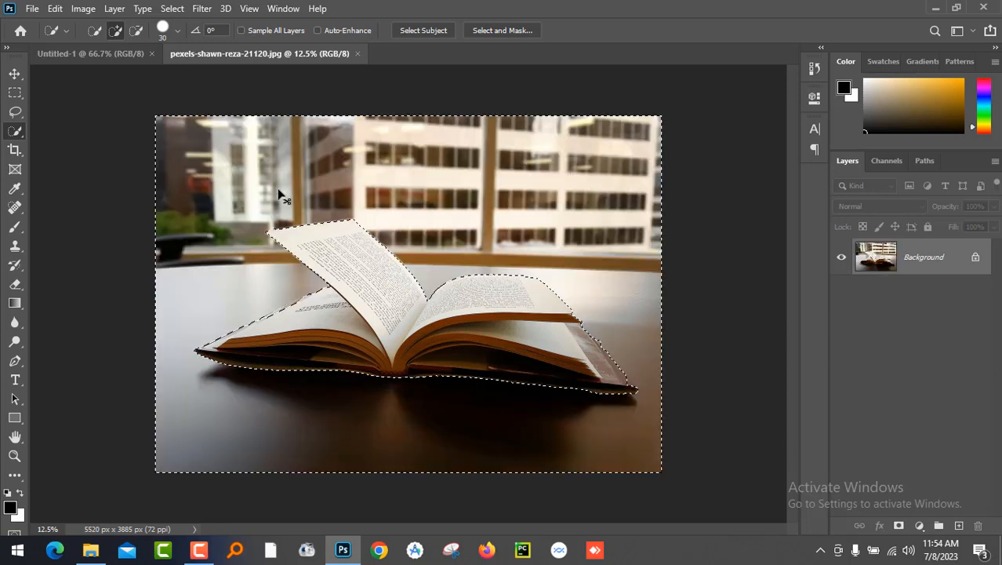
Invert the selection to isolate the book, and cut and paste it into the Untitled-1 document
{"action": "left_click", "coordinate": [173, 8]}
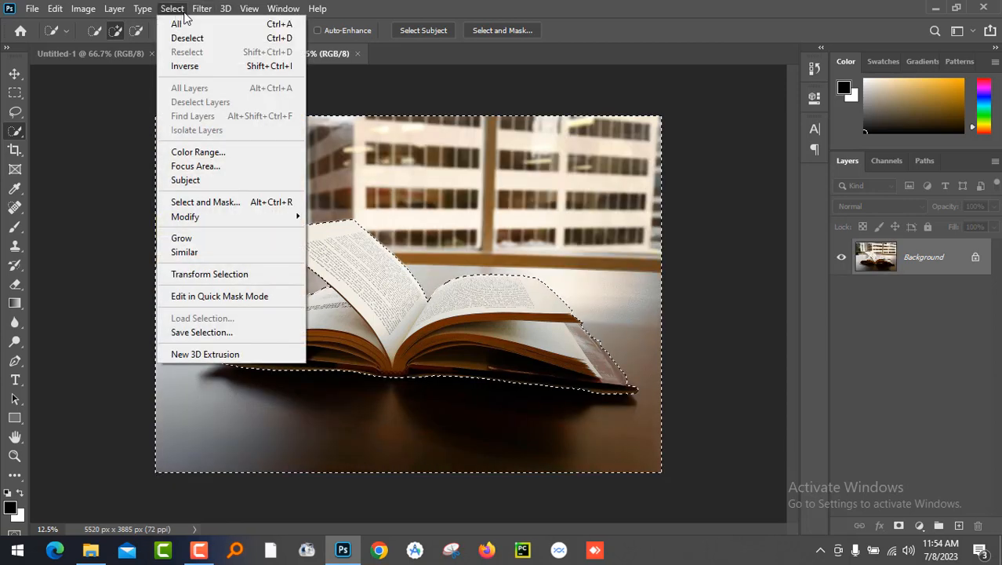
{"action": "left_click", "coordinate": [191, 66]}
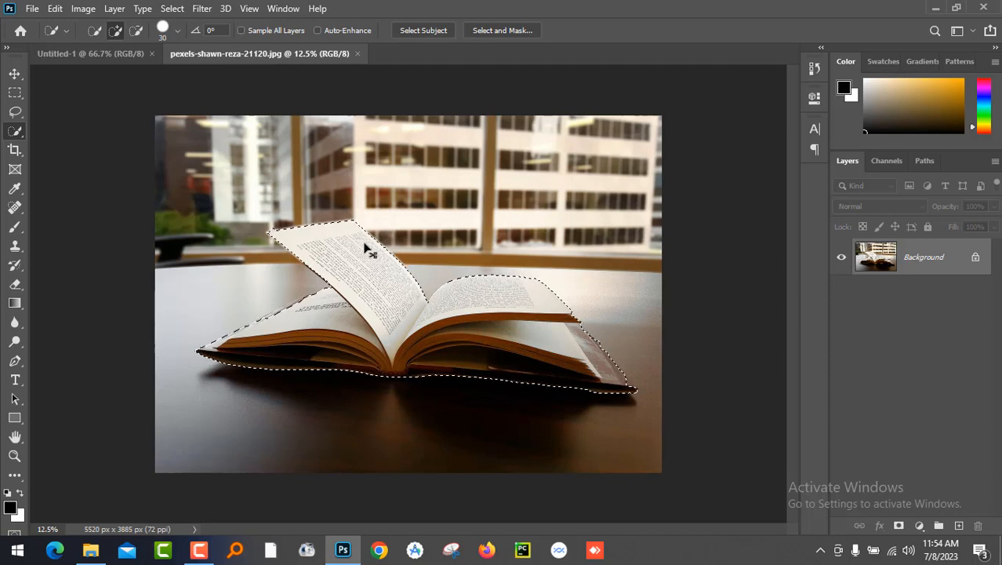
{"action": "key", "text": "BackSpace"}
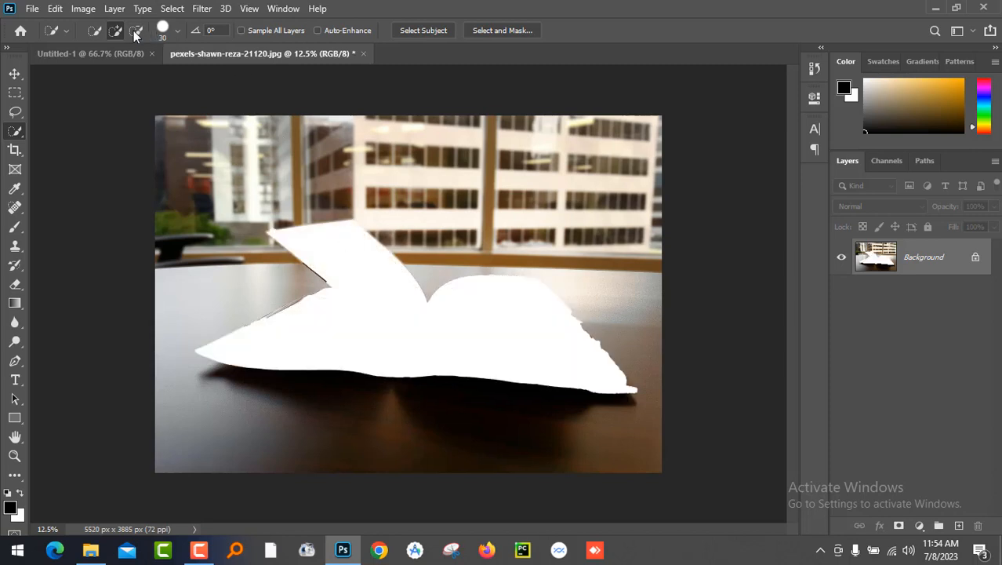
{"action": "left_click", "coordinate": [113, 54]}
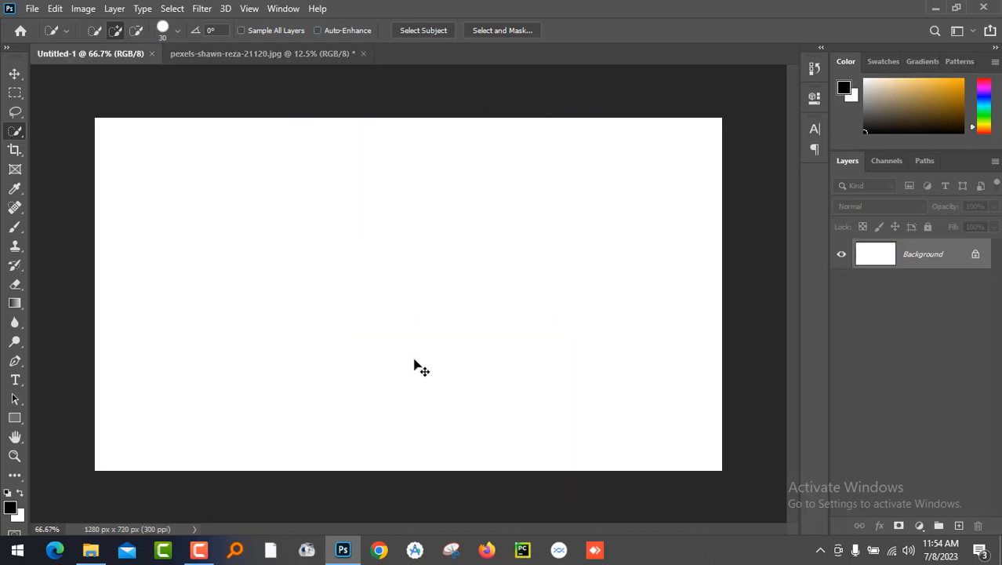
{"action": "left_click_drag", "start_coordinate": [422, 369], "coordinate": [415, 366]}
Scale the pasted book down to fit inside the canvas and position it across the lower middle
{"action": "left_click", "coordinate": [16, 75]}
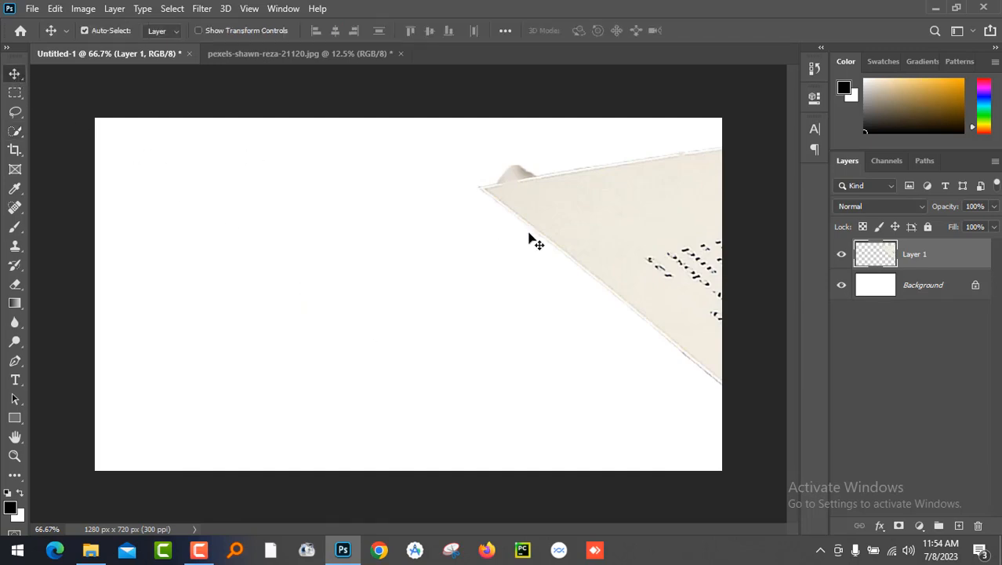
{"action": "left_click_drag", "start_coordinate": [528, 237], "coordinate": [211, 258]}
{"action": "key", "text": "ctrl+minus"}
{"action": "key", "text": "ctrl+minus"}
{"action": "key", "text": "ctrl+minus"}
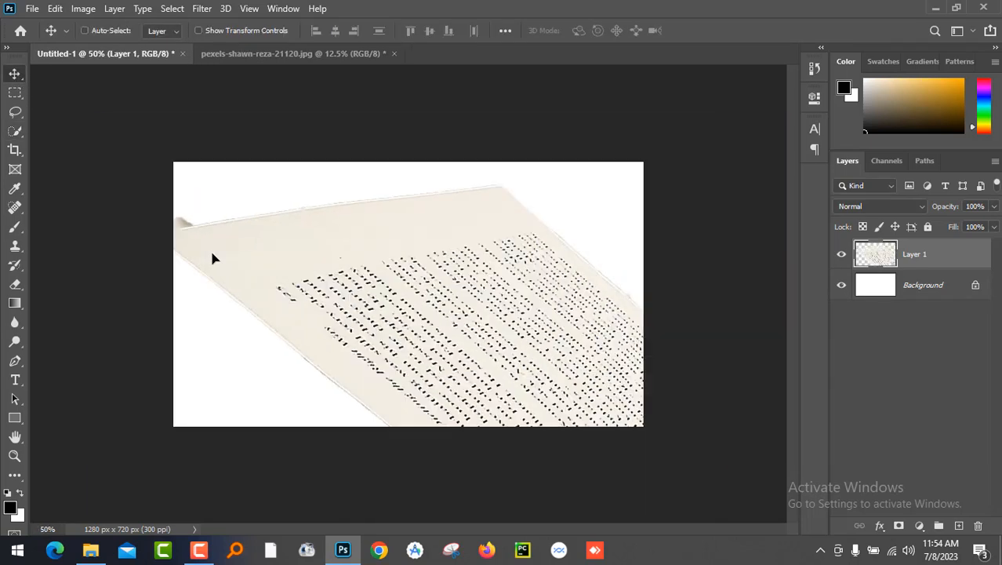
{"action": "key", "text": "ctrl+t"}
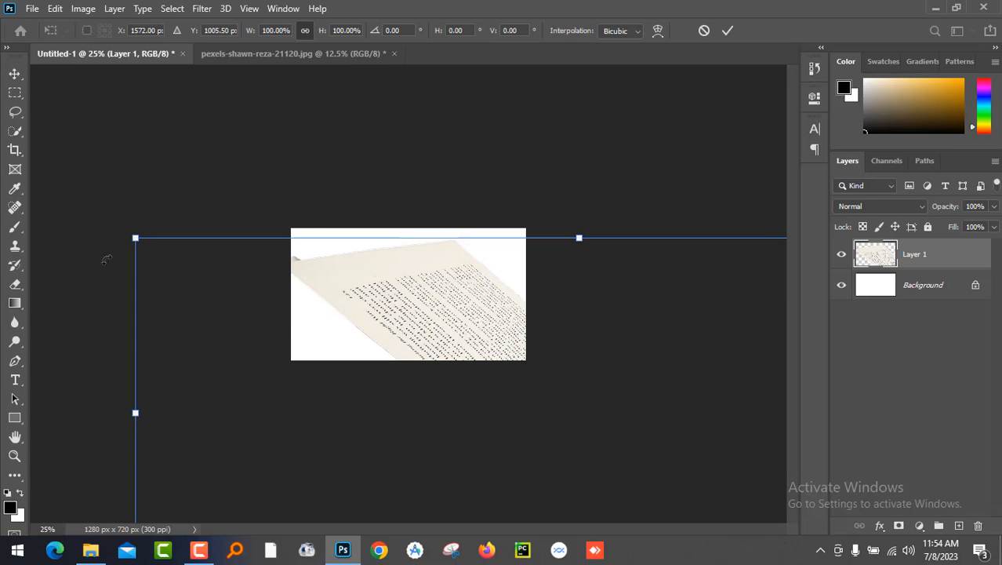
{"action": "left_click_drag", "start_coordinate": [135, 239], "coordinate": [470, 370]}
{"action": "left_click_drag", "start_coordinate": [551, 402], "coordinate": [408, 310]}
{"action": "key", "text": "ctrl+0"}
{"action": "key", "text": "Return"}
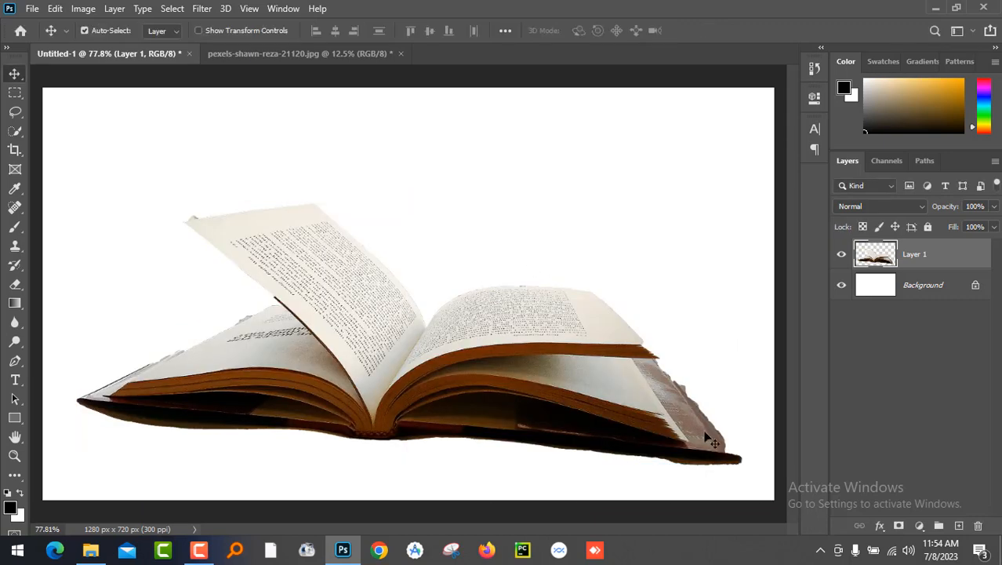
Add a layer mask to the book layer, try a black brush stroke along the right cover edge, and undo the stroke
{"action": "left_click", "coordinate": [900, 525]}
{"action": "left_click", "coordinate": [12, 229]}
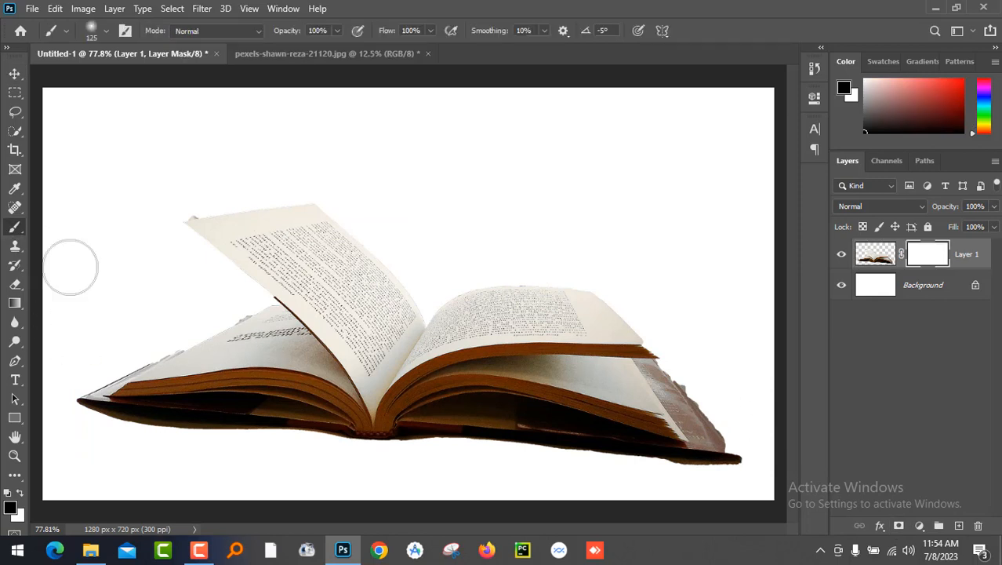
{"action": "left_click_drag", "start_coordinate": [689, 353], "coordinate": [716, 399]}
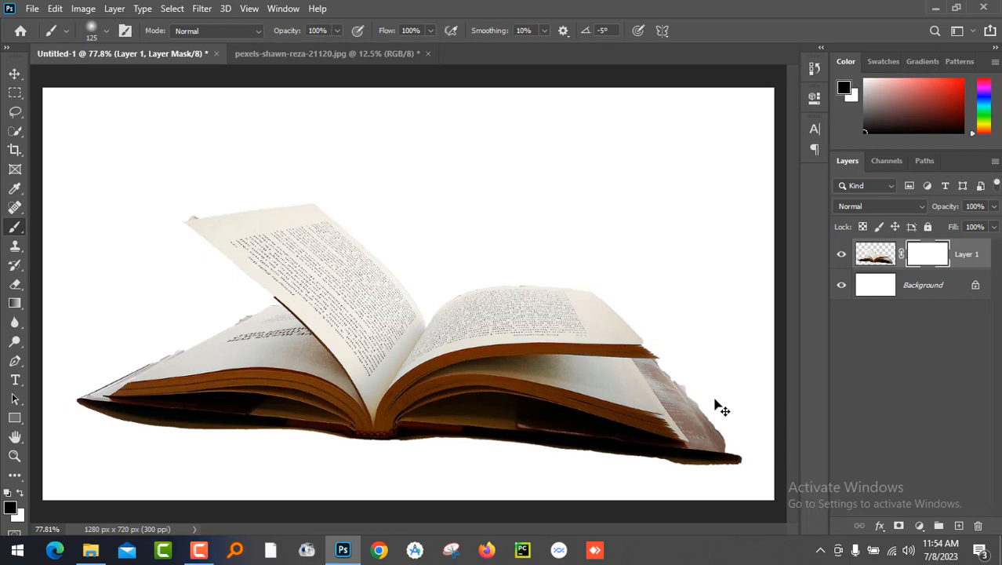
{"action": "key", "text": "ctrl+z"}
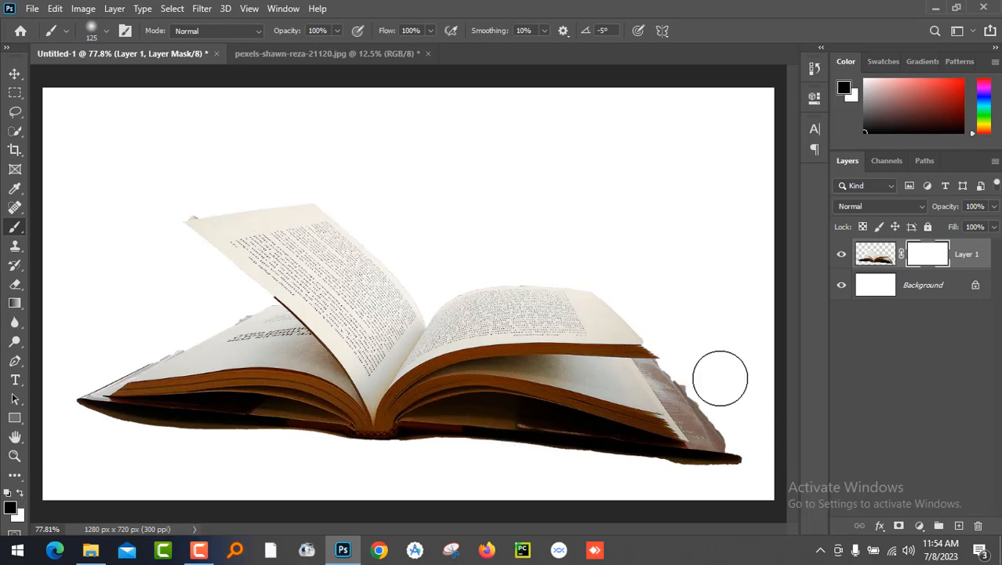
Hide the Background layer and mask away the ragged edge and corner of the book's right cover with a black brush of size 50
{"action": "left_click", "coordinate": [844, 286]}
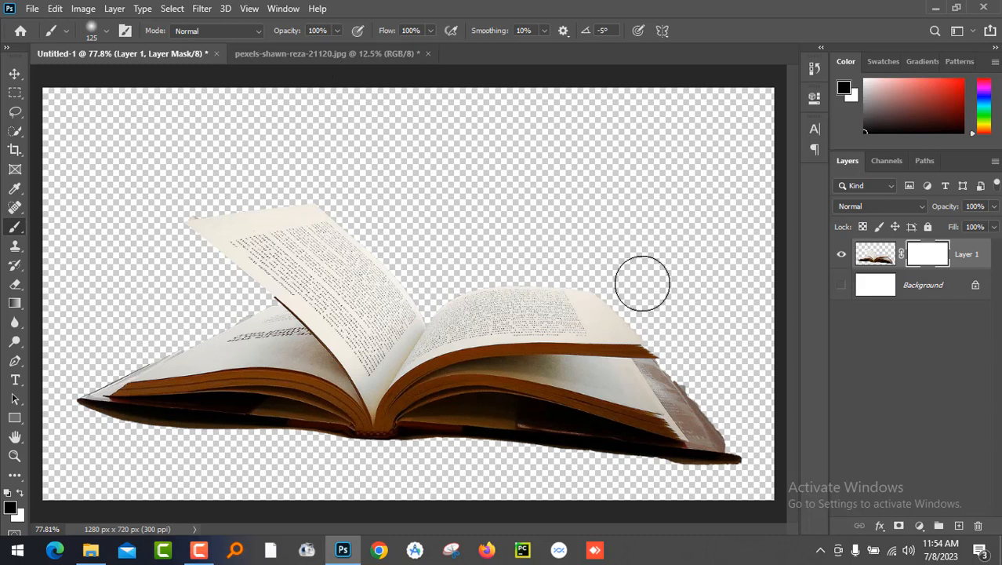
{"action": "key", "text": "bracketleft"}
{"action": "key", "text": "bracketleft"}
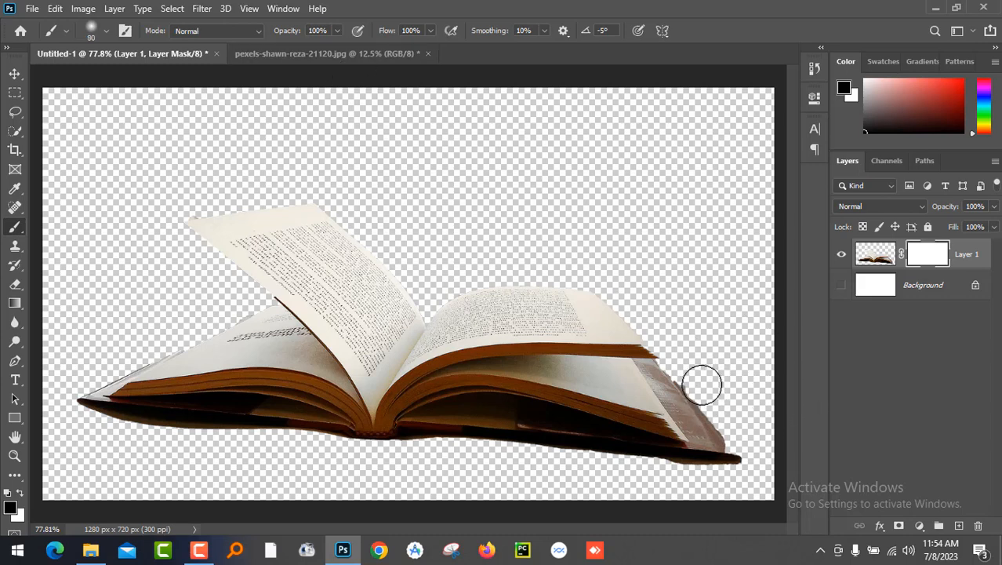
{"action": "key", "text": "bracketleft"}
{"action": "key", "text": "bracketleft"}
{"action": "key", "text": "bracketleft"}
{"action": "key", "text": "bracketleft"}
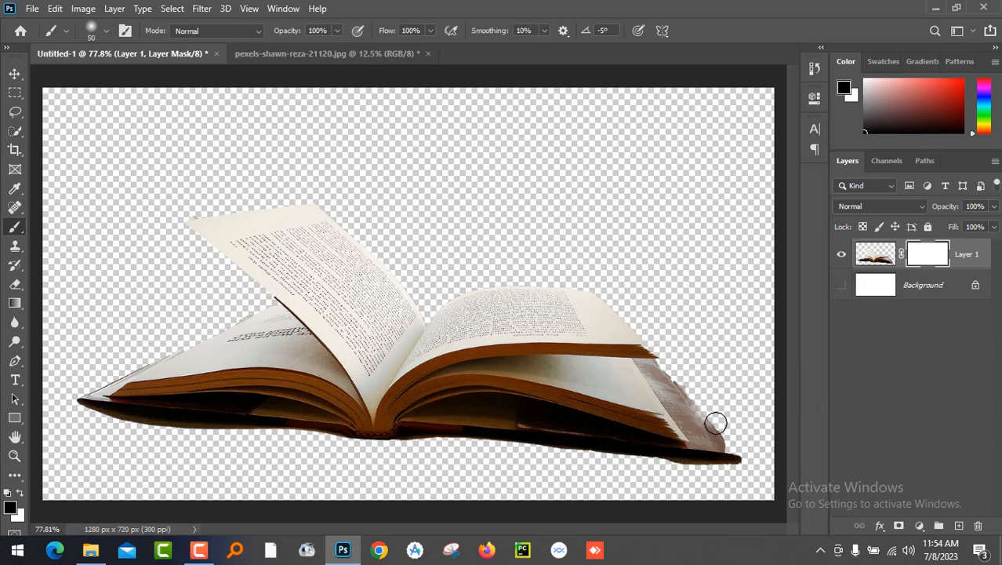
{"action": "mouse_move", "coordinate": [716, 423]}
{"action": "left_mouse_down"}
{"action": "mouse_move", "coordinate": [722, 419]}
{"action": "mouse_move", "coordinate": [754, 470]}
{"action": "left_mouse_up"}
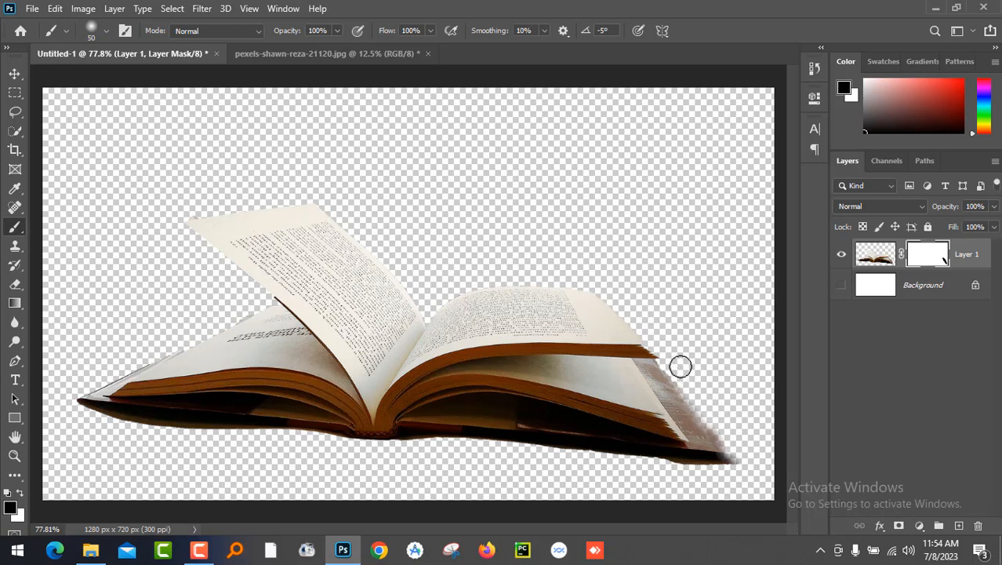
{"action": "left_click_drag", "start_coordinate": [720, 424], "coordinate": [740, 457]}
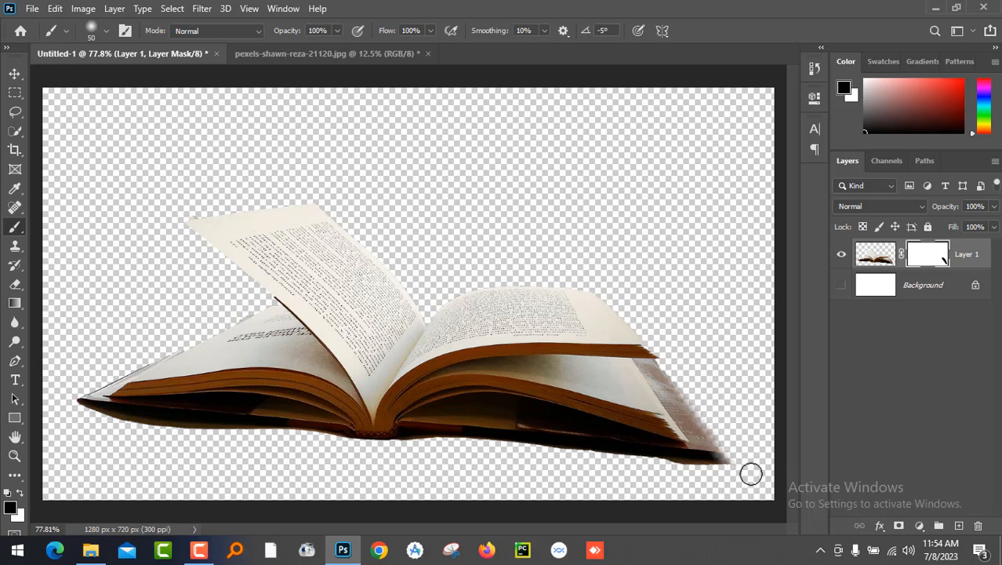
Hide the book layer and open pexels-jeshootscom-451589 from File Explorer in Adobe Photoshop 2020
{"action": "left_click", "coordinate": [14, 73]}
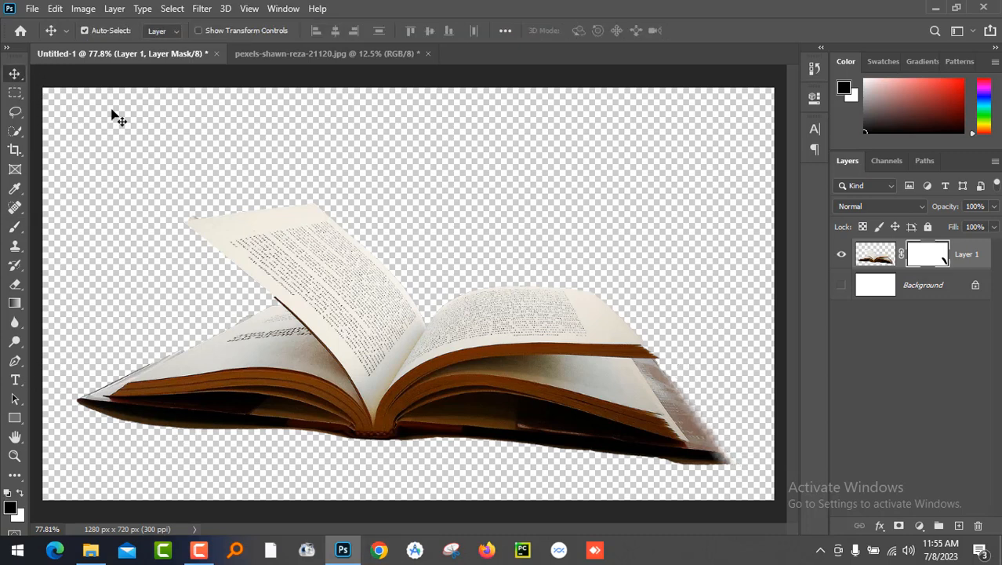
{"action": "left_click", "coordinate": [836, 257]}
{"action": "left_click", "coordinate": [90, 550]}
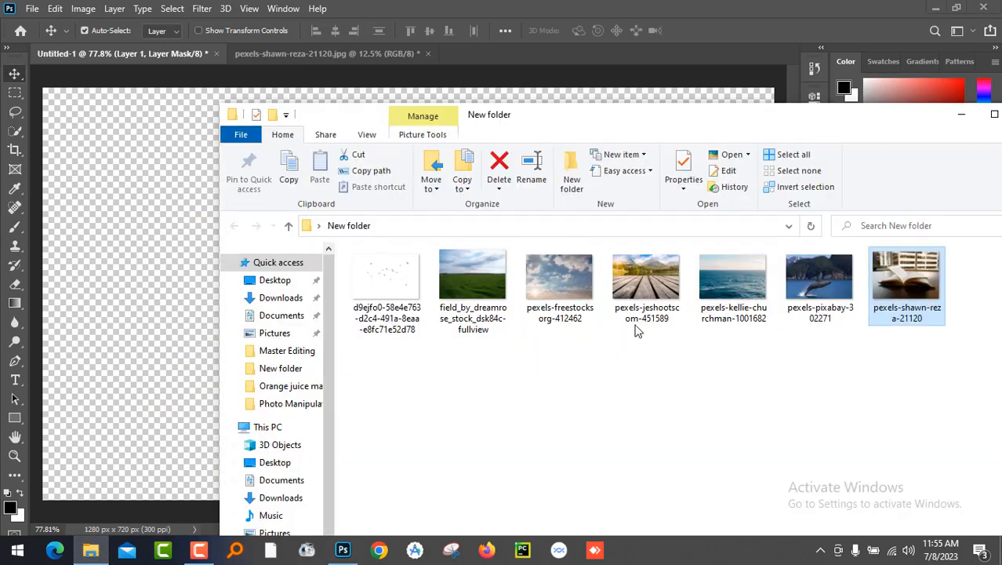
{"action": "left_click", "coordinate": [641, 298]}
{"action": "right_click", "coordinate": [642, 298]}
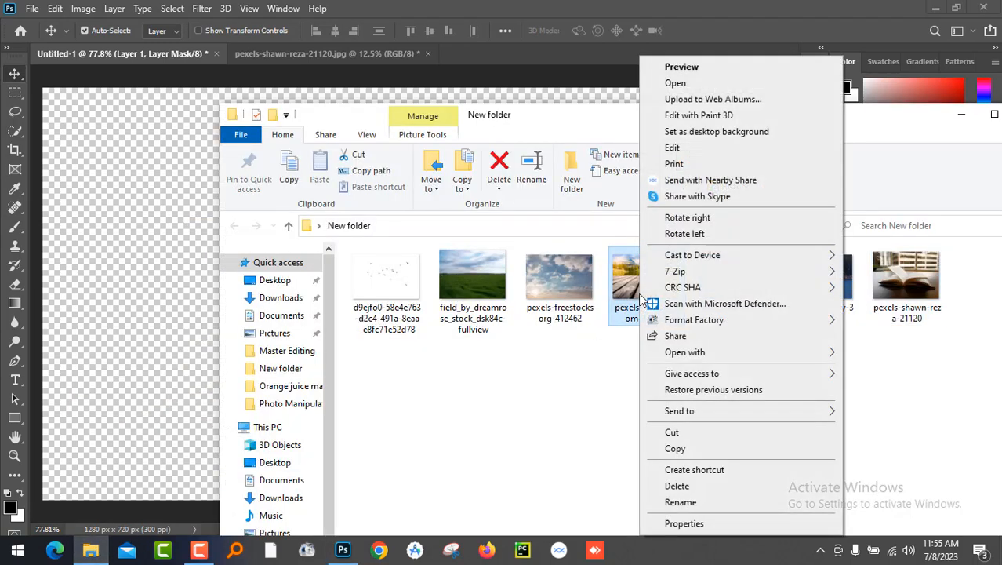
{"action": "mouse_move", "coordinate": [686, 353]}
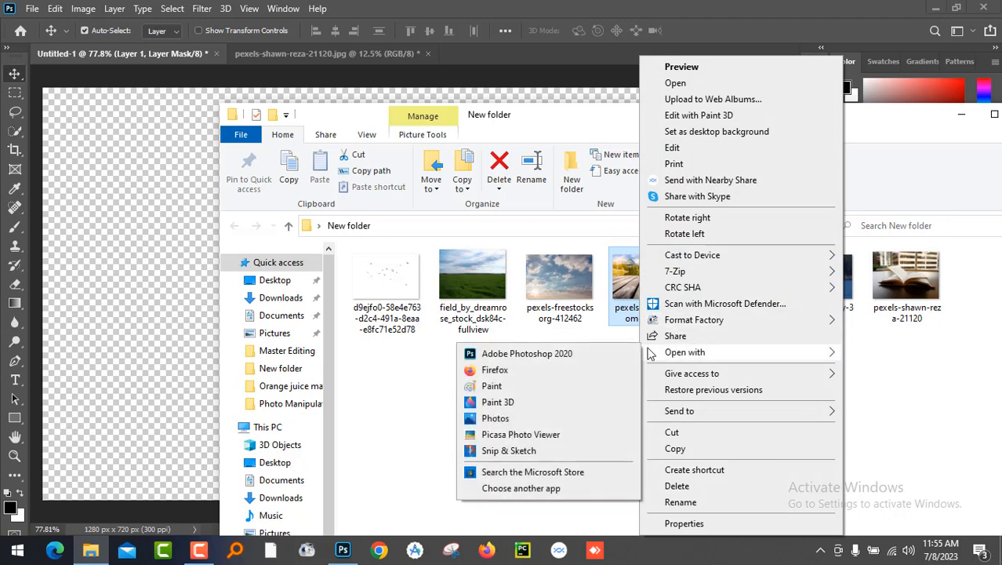
{"action": "left_click", "coordinate": [568, 354]}
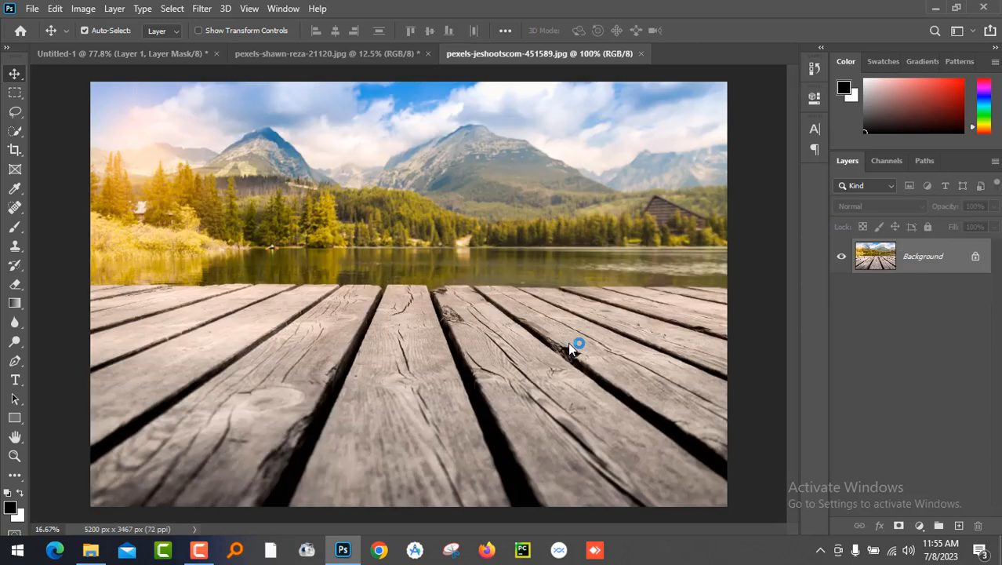
Select the sky, mountains, forest and lake above the wooden deck with the Quick Selection tool
{"action": "left_click", "coordinate": [13, 125]}
{"action": "left_click", "coordinate": [76, 143]}
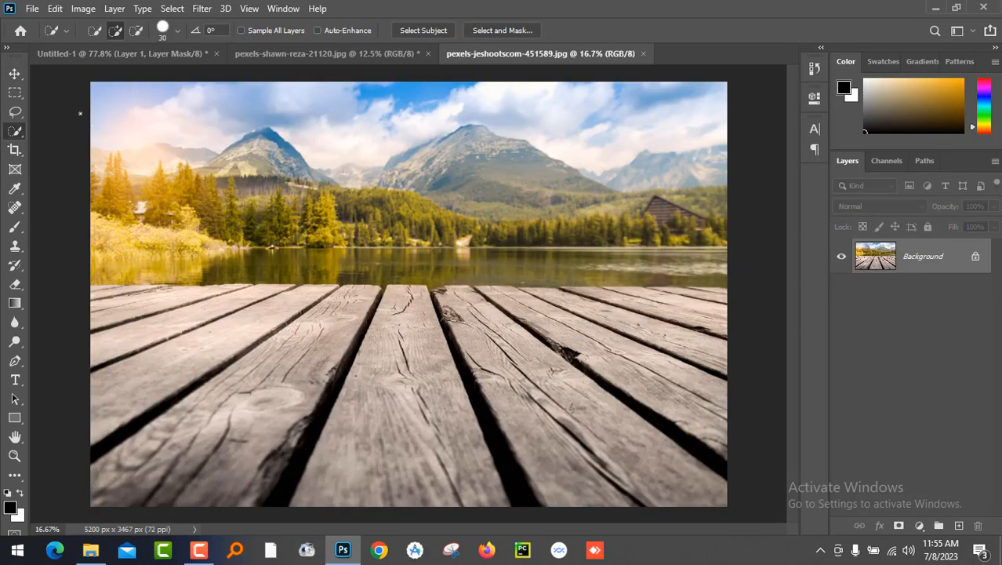
{"action": "mouse_move", "coordinate": [94, 87]}
{"action": "left_mouse_down"}
{"action": "mouse_move", "coordinate": [174, 168]}
{"action": "mouse_move", "coordinate": [196, 219]}
{"action": "mouse_move", "coordinate": [117, 252]}
{"action": "mouse_move", "coordinate": [235, 196]}
{"action": "mouse_move", "coordinate": [400, 229]}
{"action": "mouse_move", "coordinate": [646, 141]}
{"action": "left_mouse_up"}
{"action": "mouse_move", "coordinate": [581, 177]}
{"action": "left_mouse_down"}
{"action": "mouse_move", "coordinate": [198, 251]}
{"action": "mouse_move", "coordinate": [316, 257]}
{"action": "mouse_move", "coordinate": [439, 288]}
{"action": "left_mouse_up"}
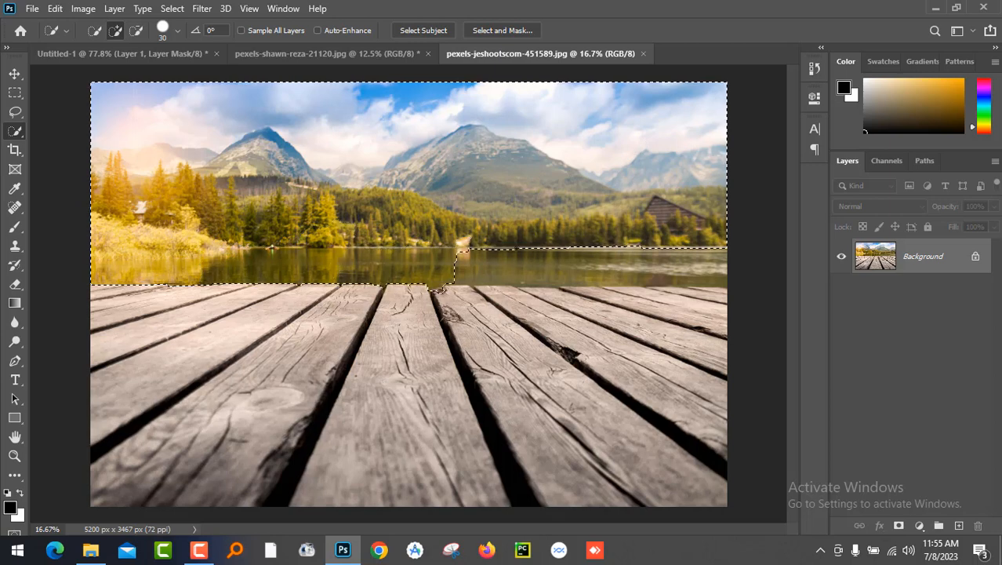
{"action": "left_click_drag", "start_coordinate": [463, 243], "coordinate": [524, 260]}
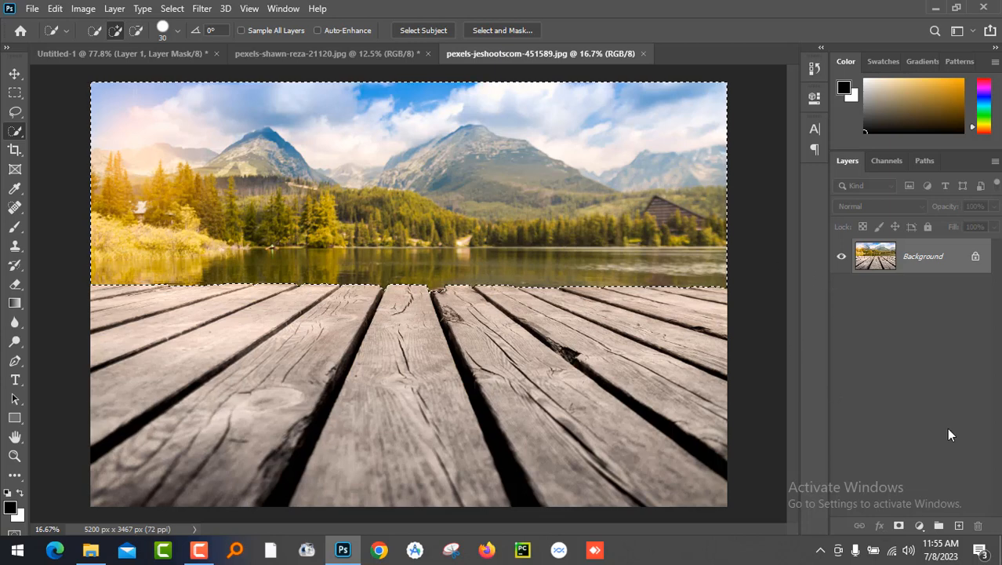
Invert the selection and add a layer mask to the photo so that only the wooden deck is kept
{"action": "left_click", "coordinate": [900, 525]}
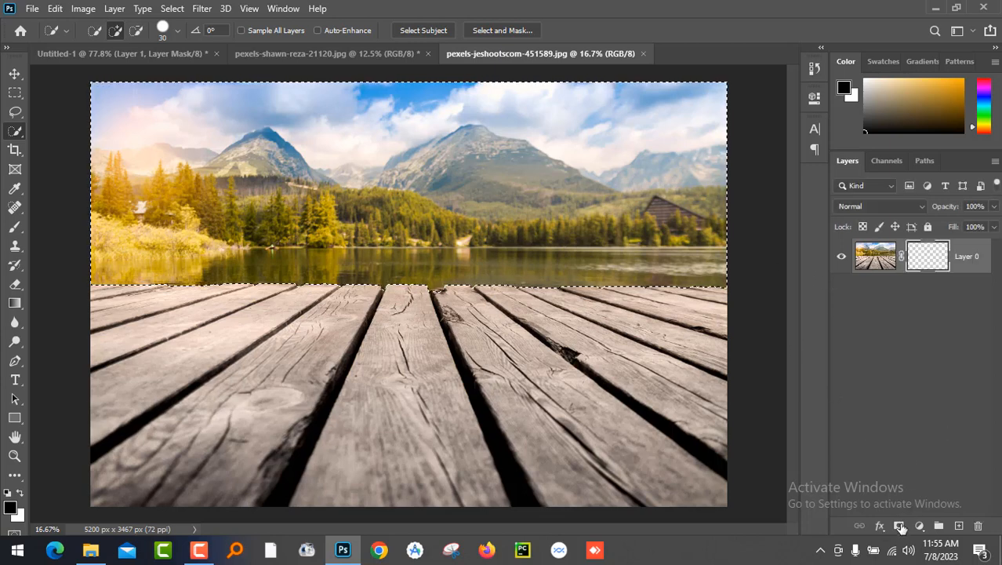
{"action": "key", "text": "ctrl+z"}
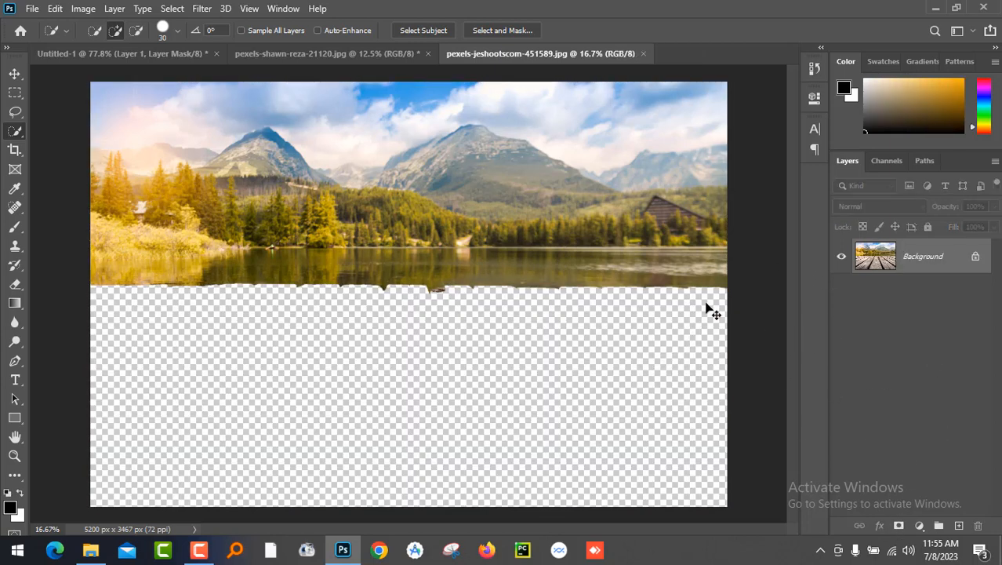
{"action": "left_click", "coordinate": [173, 9]}
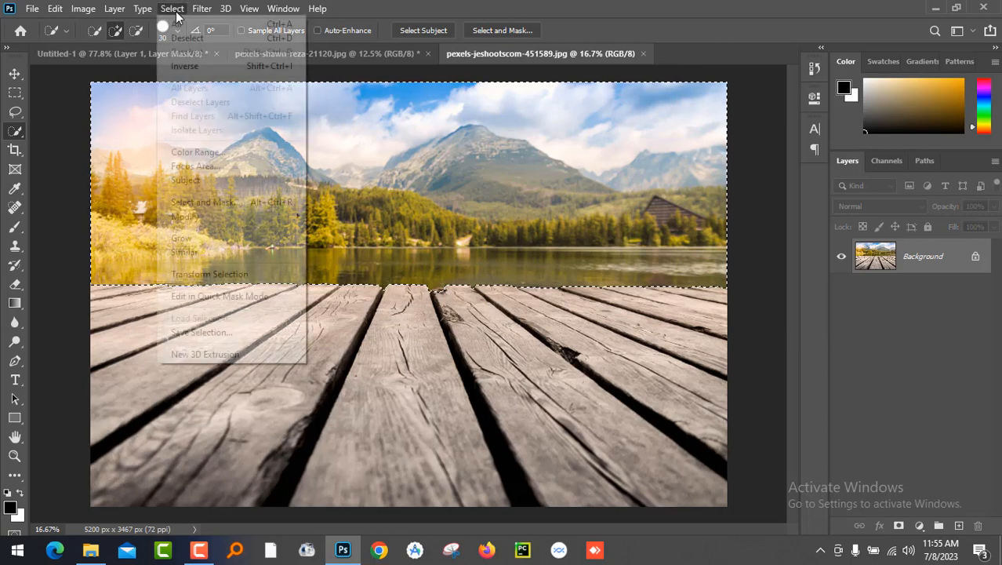
{"action": "left_click", "coordinate": [188, 66]}
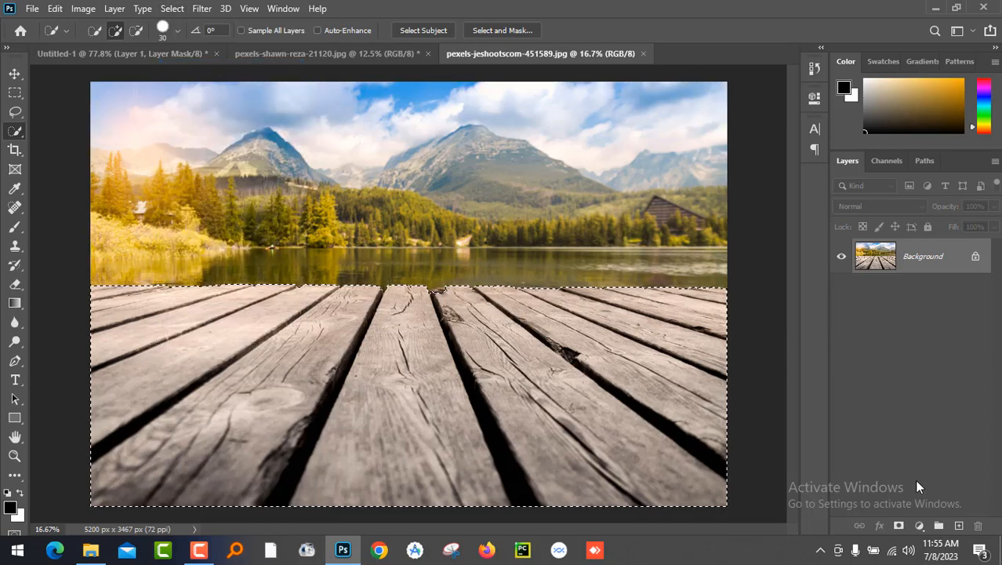
{"action": "left_click", "coordinate": [899, 524]}
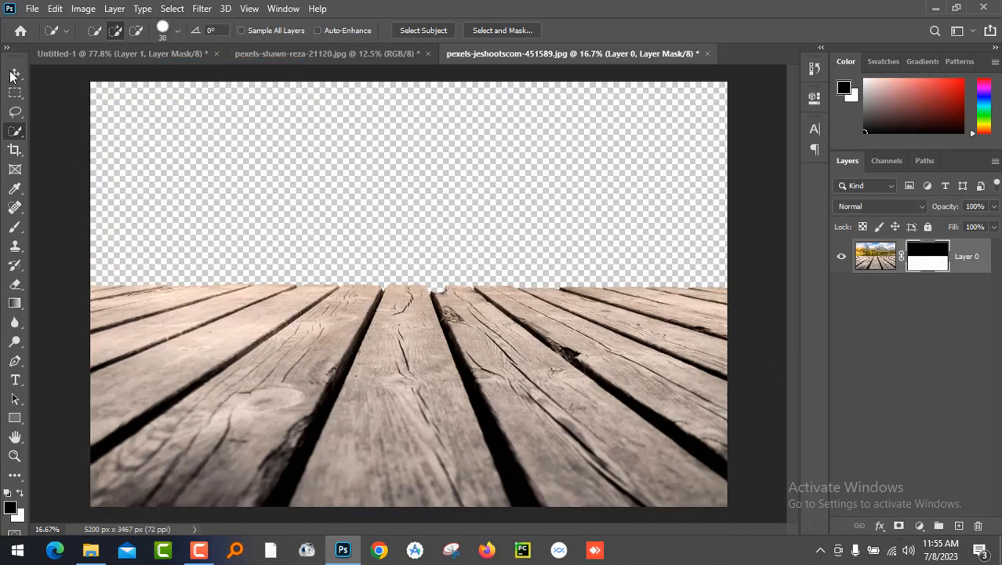
Move the masked wooden deck layer into the Untitled-1 document with the Move tool
{"action": "left_click", "coordinate": [15, 74]}
{"action": "mouse_move", "coordinate": [337, 353]}
{"action": "left_mouse_down"}
{"action": "mouse_move", "coordinate": [284, 316]}
{"action": "mouse_move", "coordinate": [174, 59]}
{"action": "mouse_move", "coordinate": [328, 342]}
{"action": "left_mouse_up"}
{"action": "left_click_drag", "start_coordinate": [361, 390], "coordinate": [417, 286]}
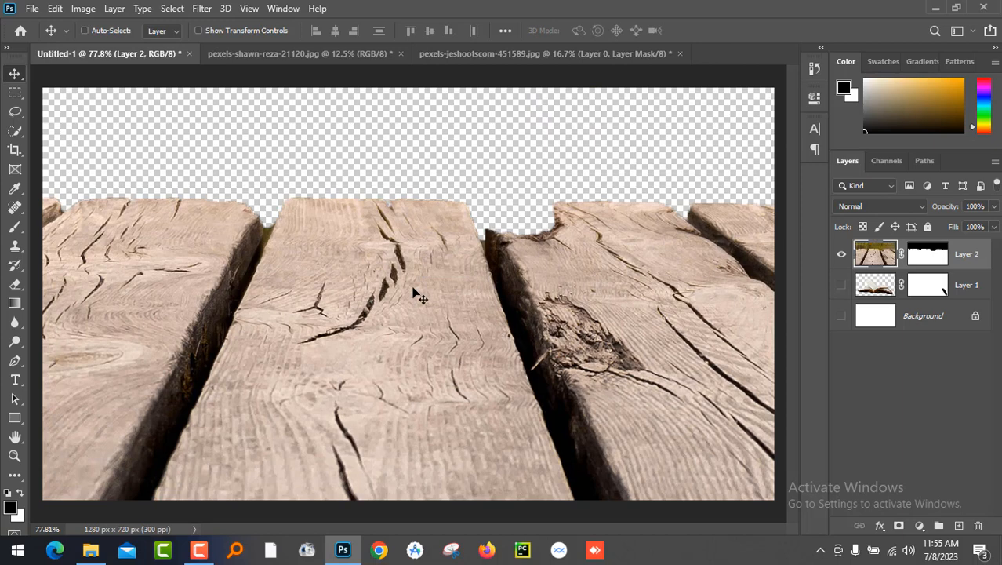
Scale the deck layer to 27.83% and position it at X 640 px, Y about 482.5 px, across the lower canvas
{"action": "key", "text": "ctrl+minus"}
{"action": "key", "text": "ctrl+minus"}
{"action": "key", "text": "ctrl+minus"}
{"action": "key", "text": "ctrl+minus"}
{"action": "key", "text": "ctrl+t"}
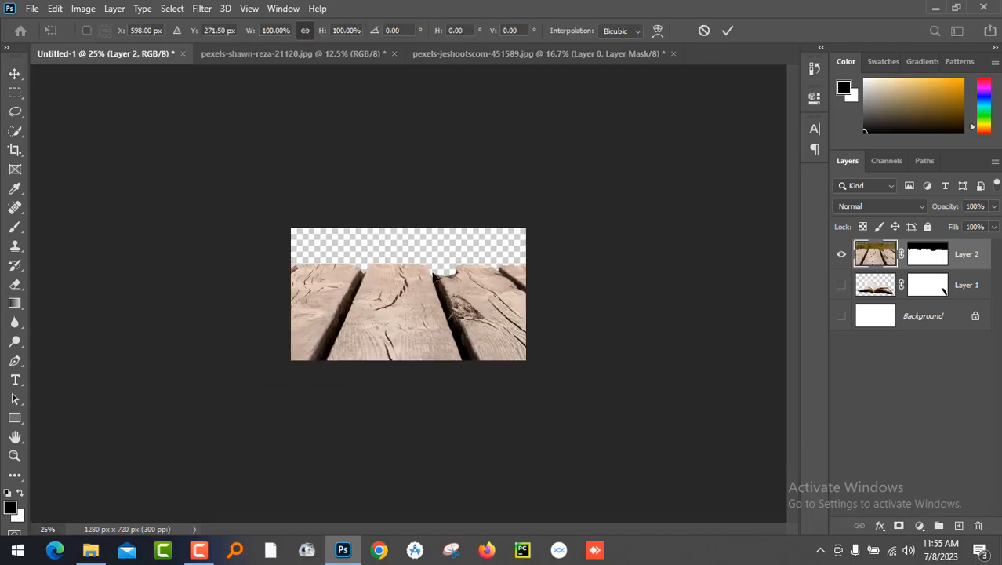
{"action": "key", "text": "ctrl+minus"}
{"action": "key", "text": "ctrl+minus"}
{"action": "key", "text": "ctrl+minus"}
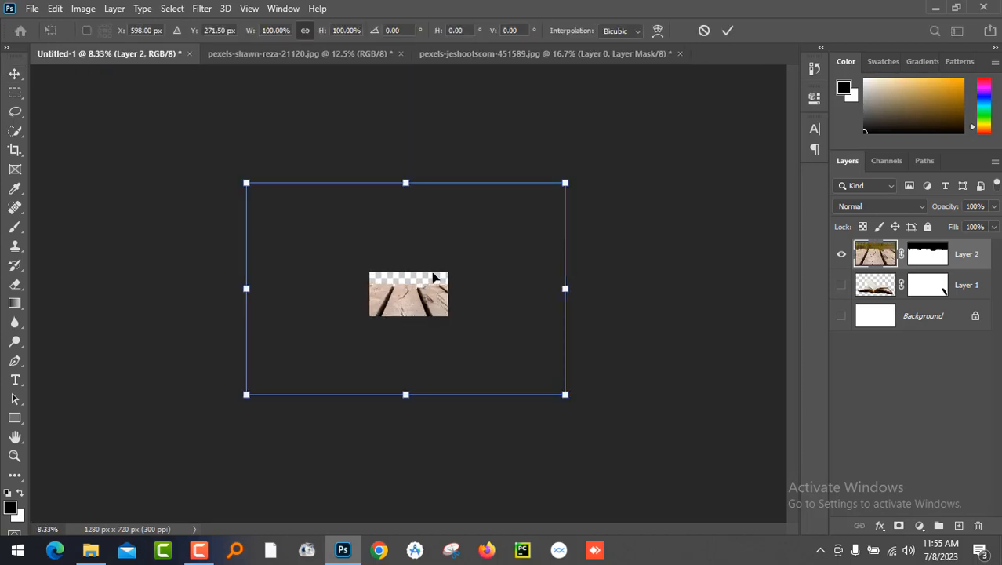
{"action": "left_click_drag", "start_coordinate": [568, 181], "coordinate": [454, 264]}
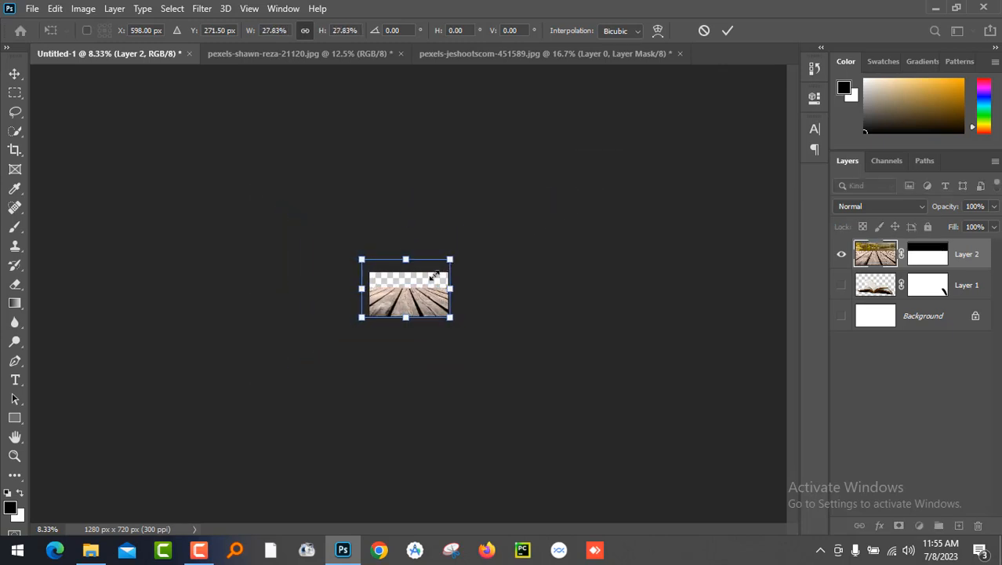
{"action": "left_click_drag", "start_coordinate": [414, 293], "coordinate": [417, 307]}
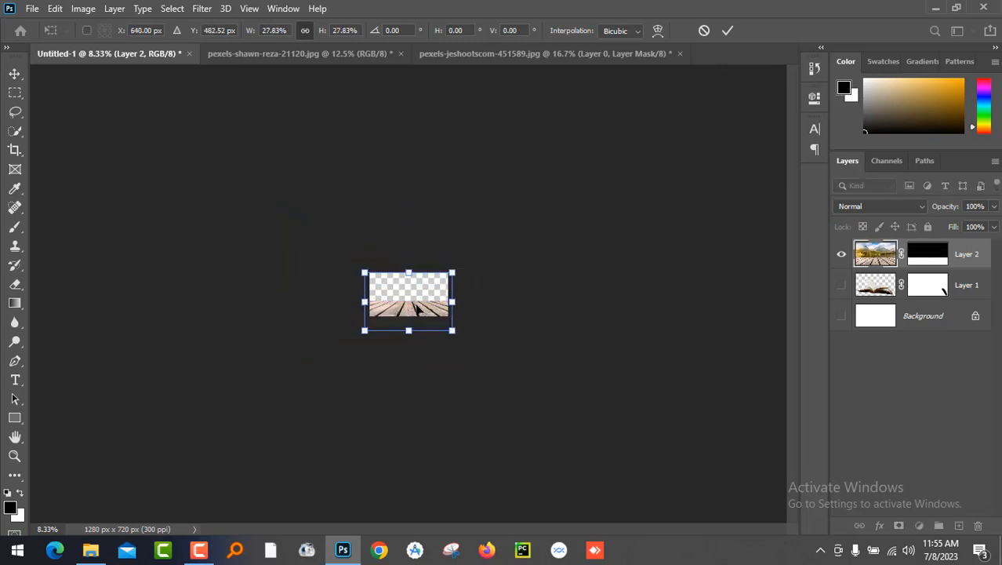
{"action": "key", "text": "ctrl+0"}
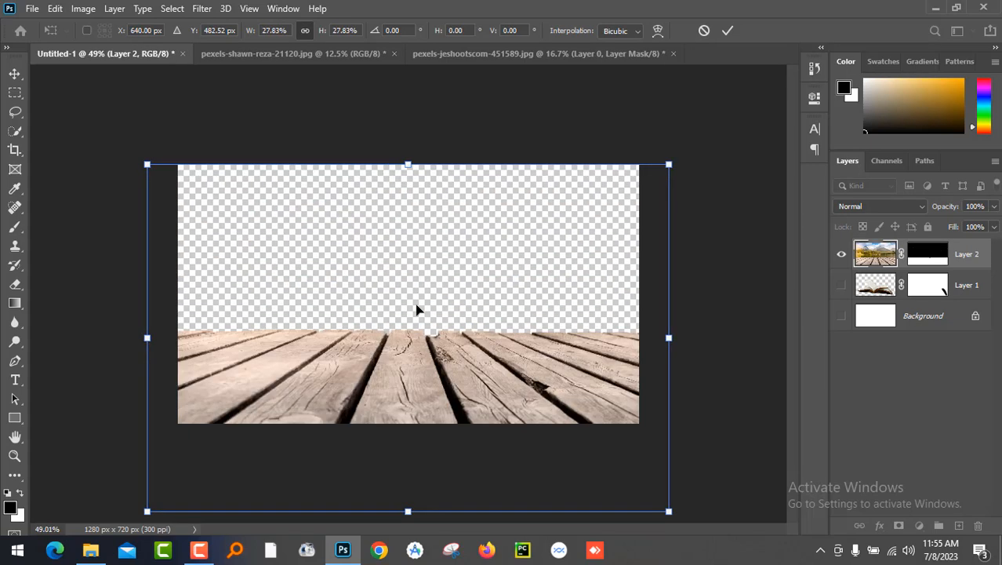
{"action": "key", "text": "Return"}
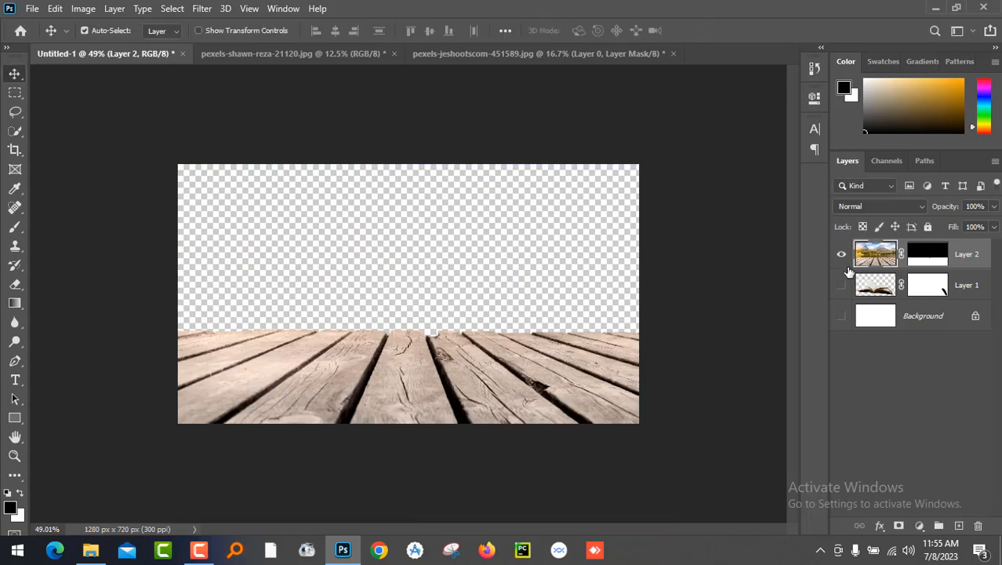
Move the deck layer beneath the book layer and hide both layers
{"action": "left_click", "coordinate": [843, 285]}
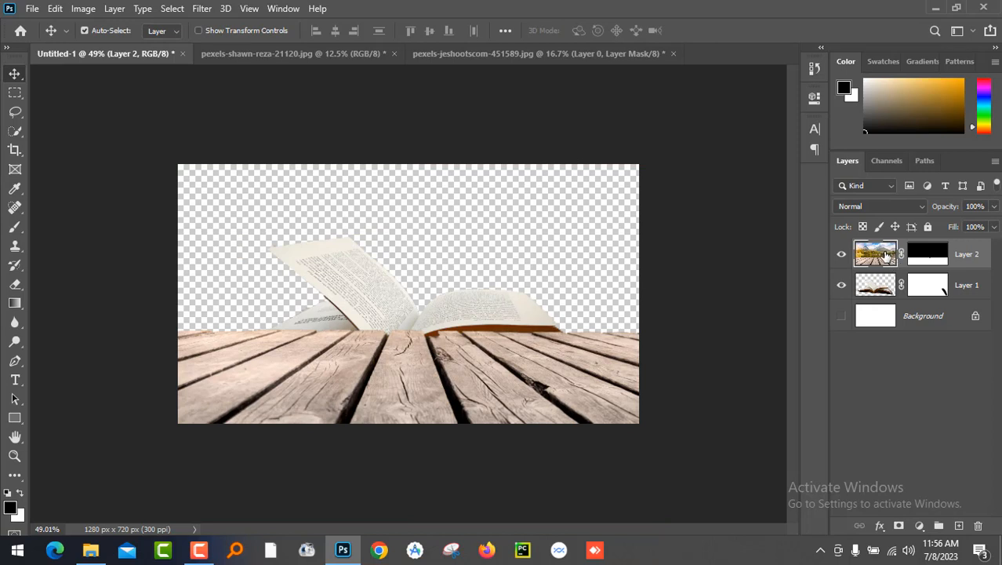
{"action": "left_click_drag", "start_coordinate": [886, 255], "coordinate": [882, 290]}
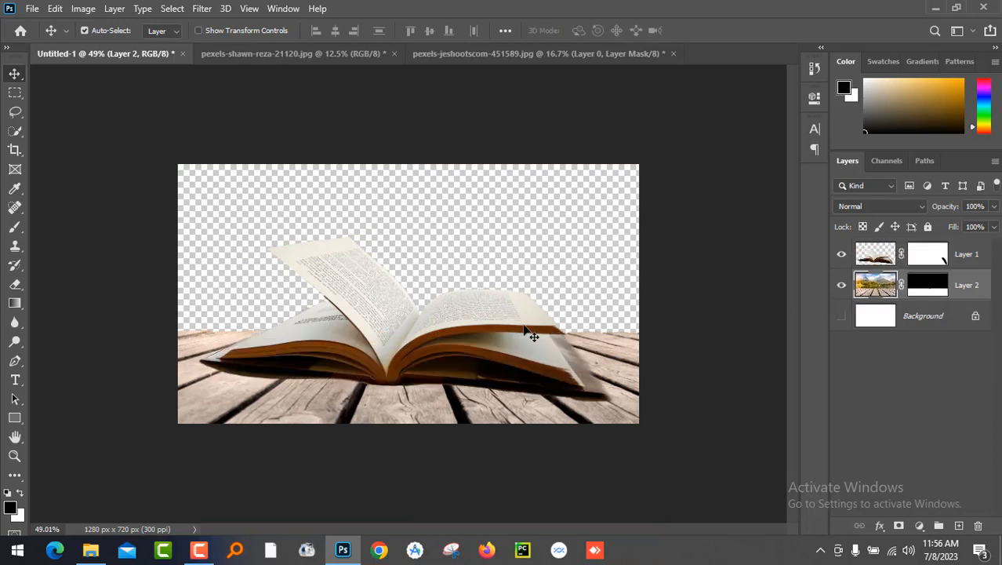
{"action": "left_click", "coordinate": [842, 254]}
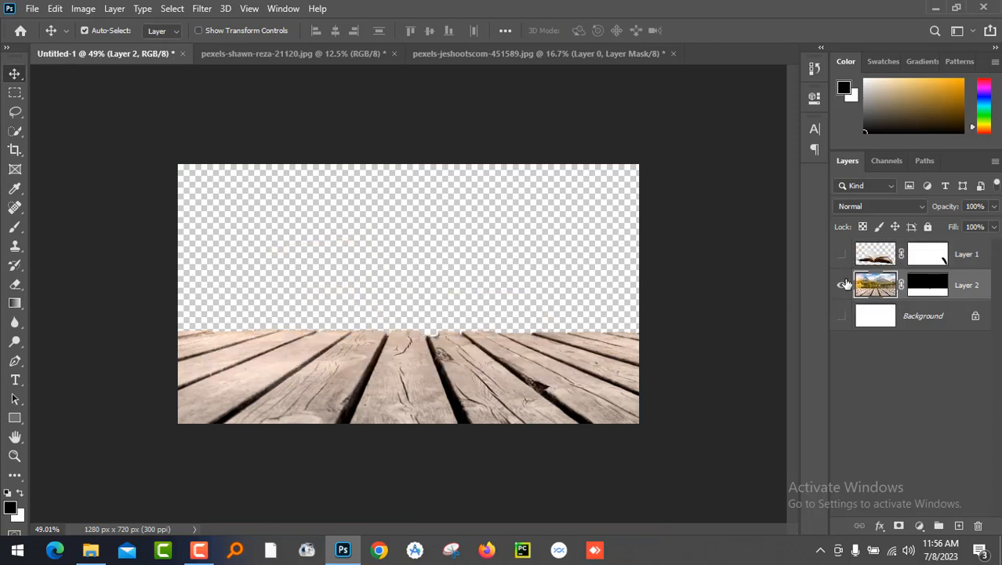
{"action": "left_click", "coordinate": [842, 284]}
Place the sky image pexels-freestocksorg-412462 from File Explorer into the Untitled-1 document
{"action": "left_click", "coordinate": [90, 549]}
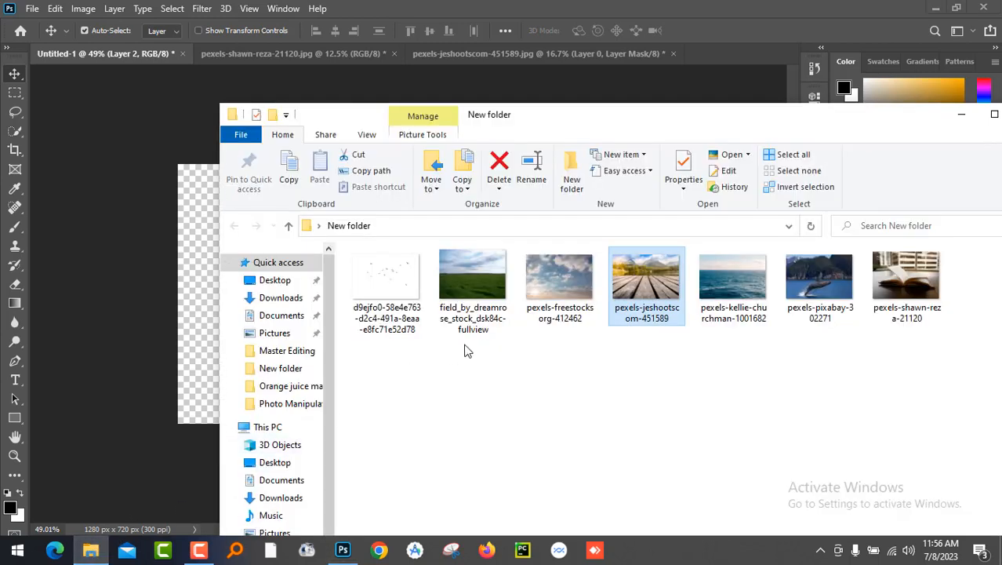
{"action": "left_click", "coordinate": [551, 291]}
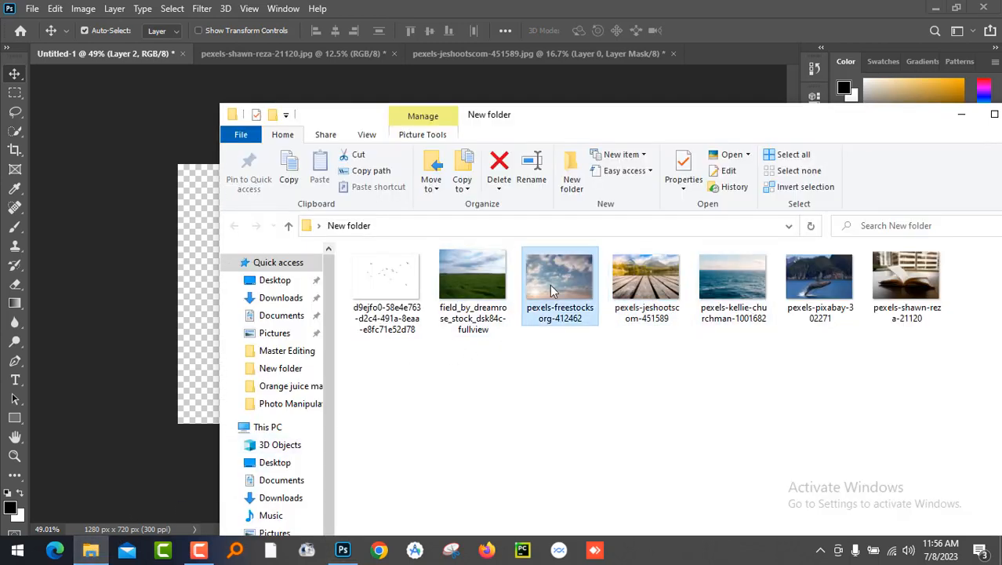
{"action": "right_click", "coordinate": [551, 291]}
{"action": "left_click_drag", "start_coordinate": [534, 285], "coordinate": [76, 283]}
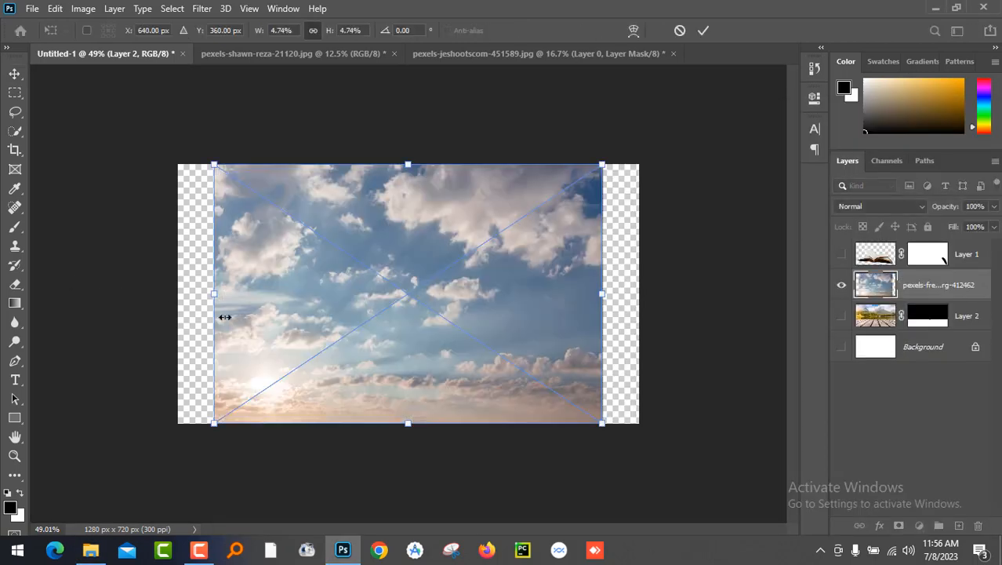
Flip the sky image horizontally and scale it to 5.70% so it covers the full canvas width
{"action": "left_click_drag", "start_coordinate": [602, 165], "coordinate": [639, 140]}
{"action": "right_click", "coordinate": [577, 294]}
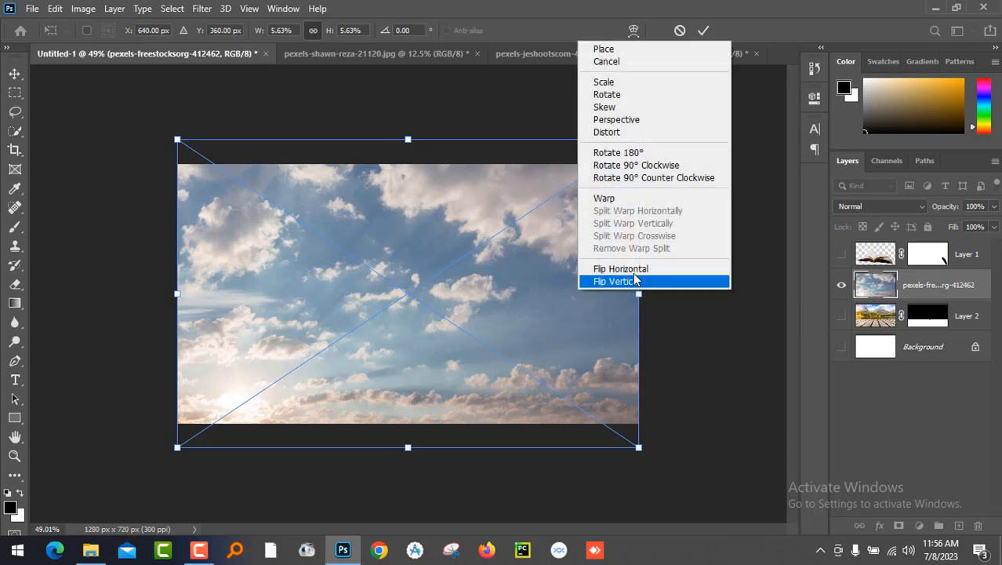
{"action": "left_click", "coordinate": [597, 267]}
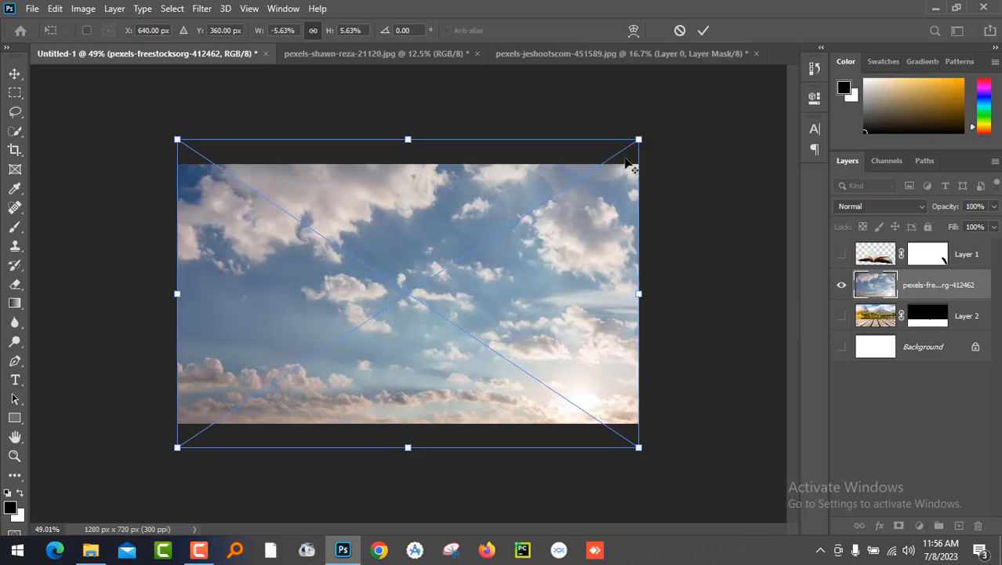
{"action": "left_click_drag", "start_coordinate": [639, 138], "coordinate": [642, 136]}
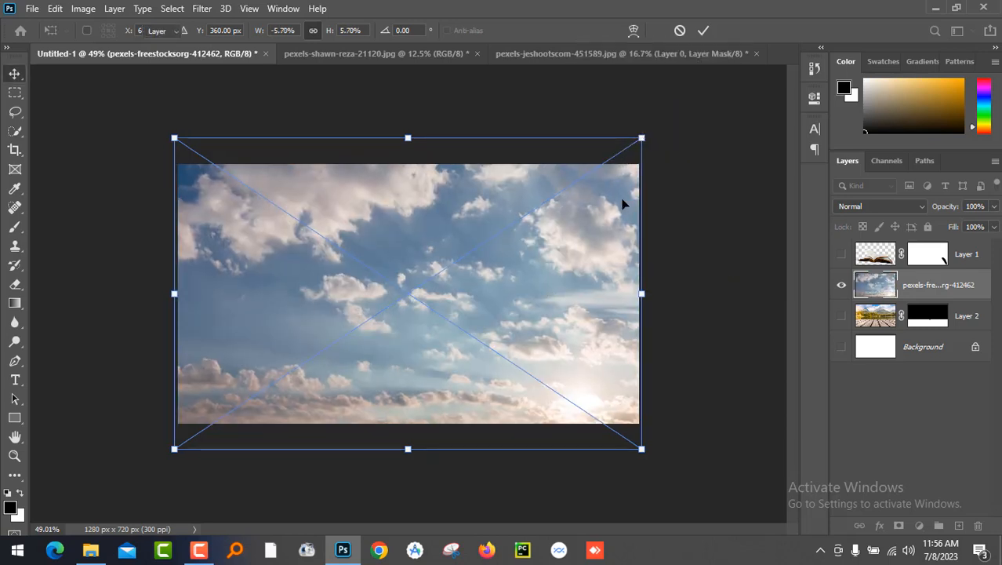
Order the sky layer beneath the visible book and deck layers and lower the sky until its sun sits just above the deck
{"action": "left_click_drag", "start_coordinate": [902, 292], "coordinate": [927, 250]}
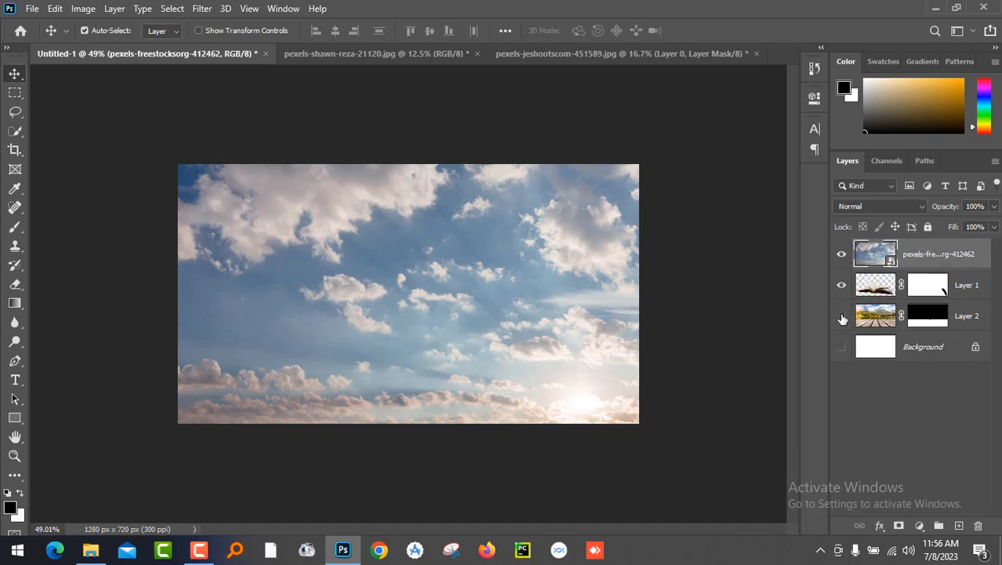
{"action": "left_click_drag", "start_coordinate": [912, 257], "coordinate": [902, 330]}
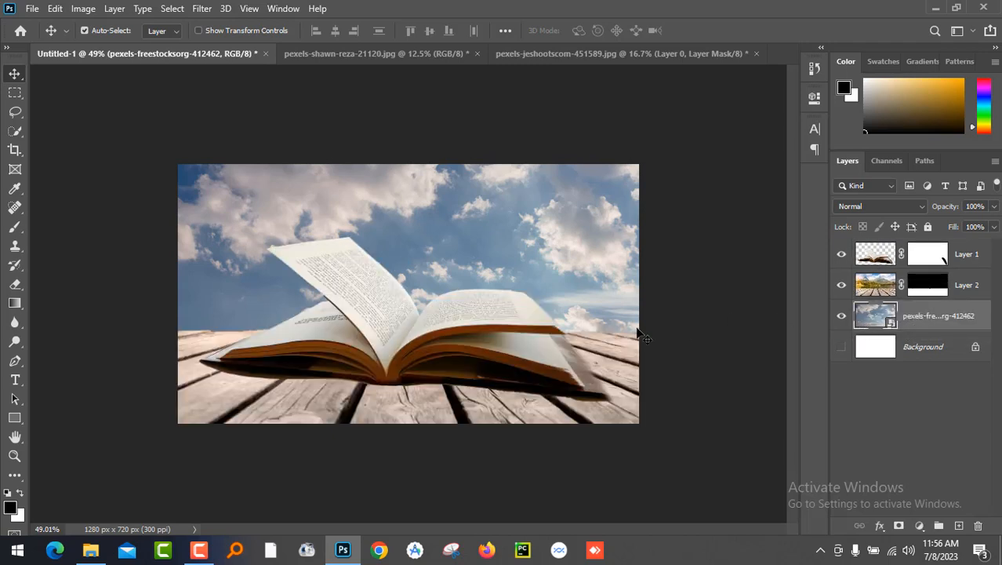
{"action": "mouse_move", "coordinate": [598, 274]}
{"action": "left_mouse_down"}
{"action": "mouse_move", "coordinate": [600, 197]}
{"action": "mouse_move", "coordinate": [589, 265]}
{"action": "left_mouse_up"}
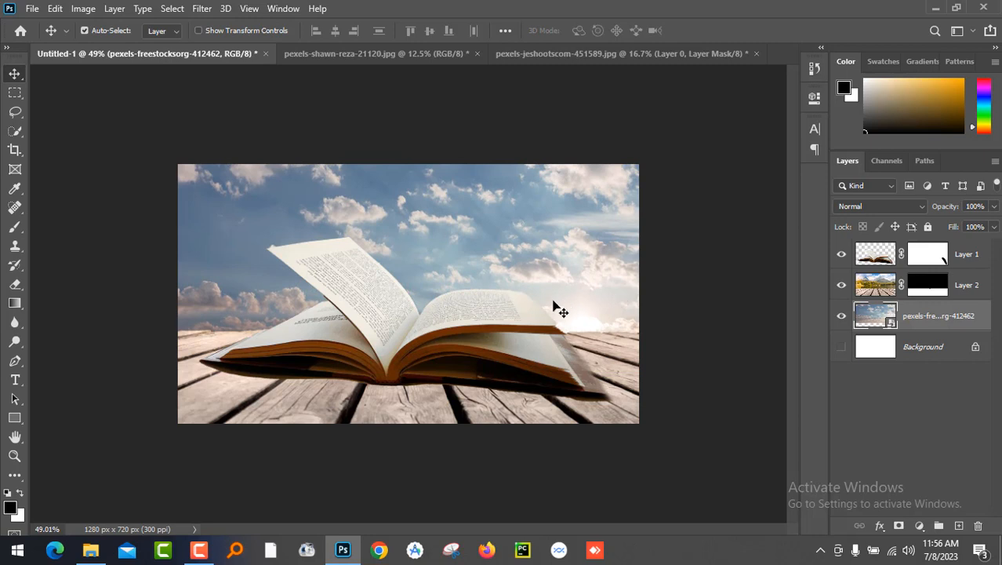
Move the book slightly lower on the deck and scale it up a little from its center
{"action": "left_click_drag", "start_coordinate": [471, 352], "coordinate": [471, 348]}
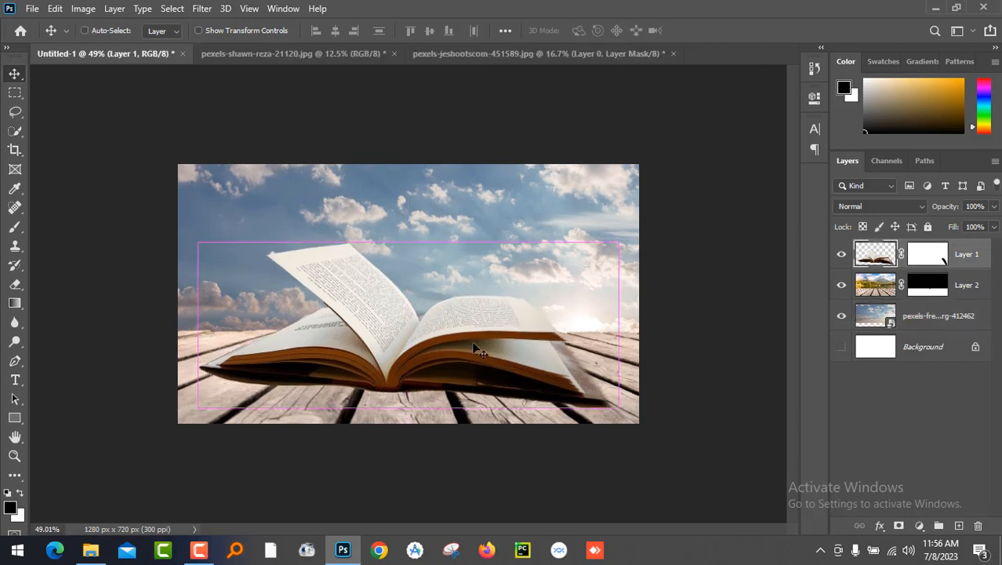
{"action": "key", "text": "ctrl+t"}
{"action": "left_click_drag", "start_coordinate": [619, 243], "coordinate": [631, 236]}
{"action": "key", "text": "Return"}
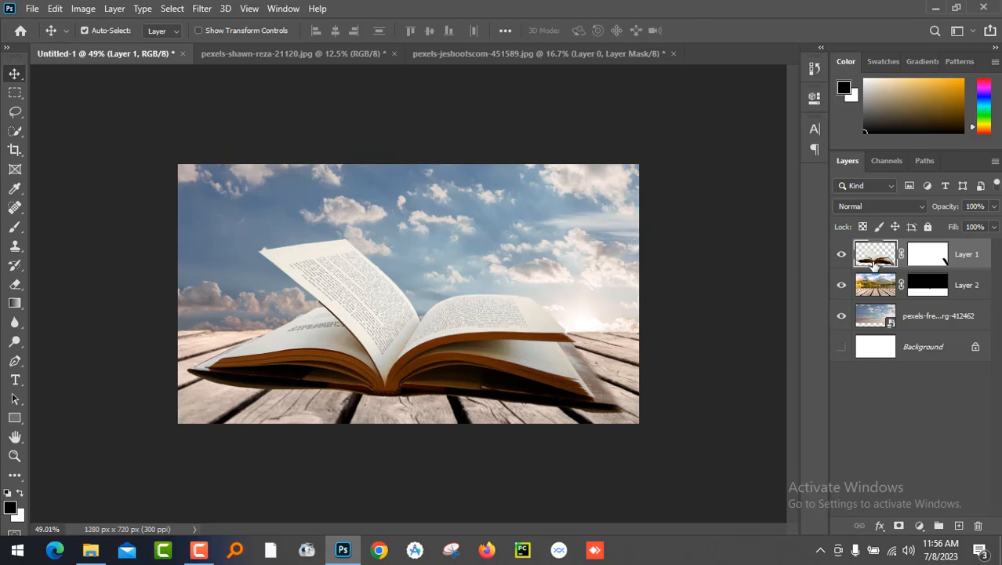
Apply a Gaussian Blur with a 4 pixel radius to the sky layer
{"action": "left_click", "coordinate": [876, 317]}
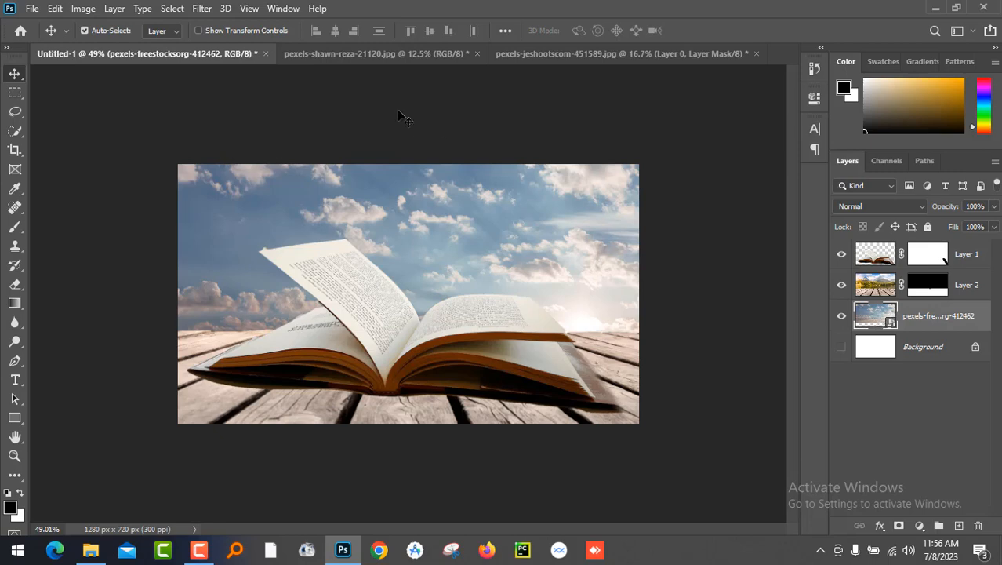
{"action": "left_click", "coordinate": [197, 10]}
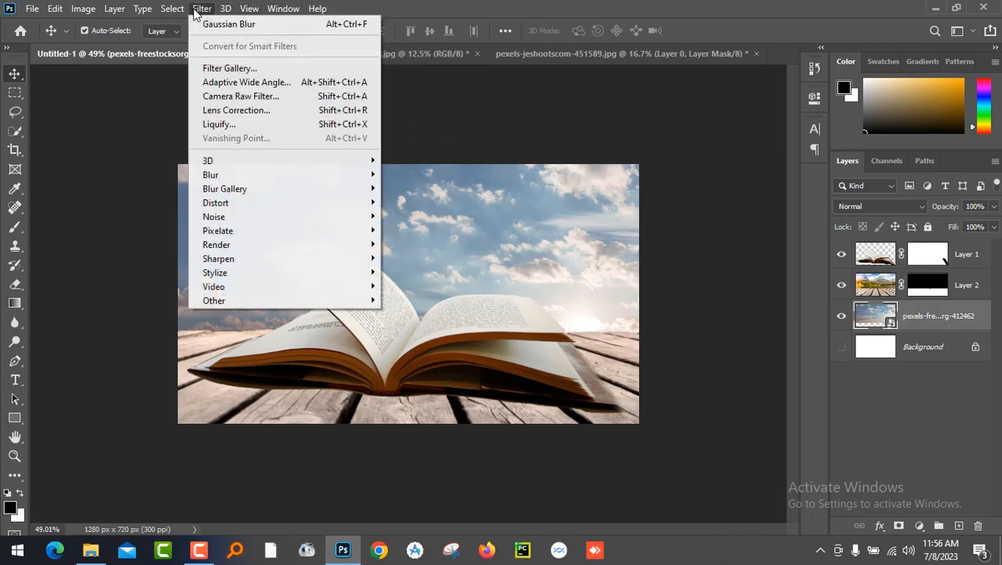
{"action": "mouse_move", "coordinate": [321, 183]}
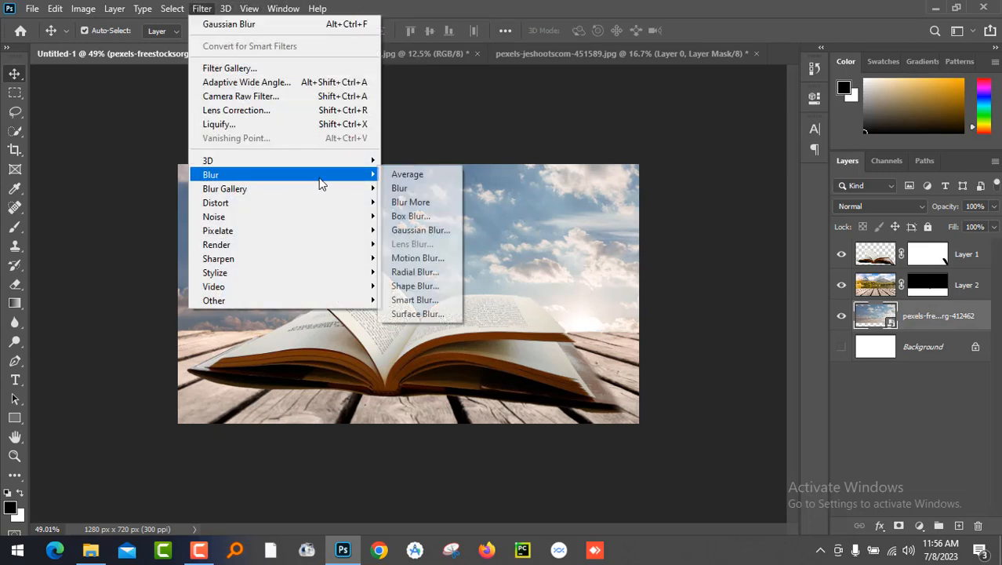
{"action": "left_click", "coordinate": [435, 230]}
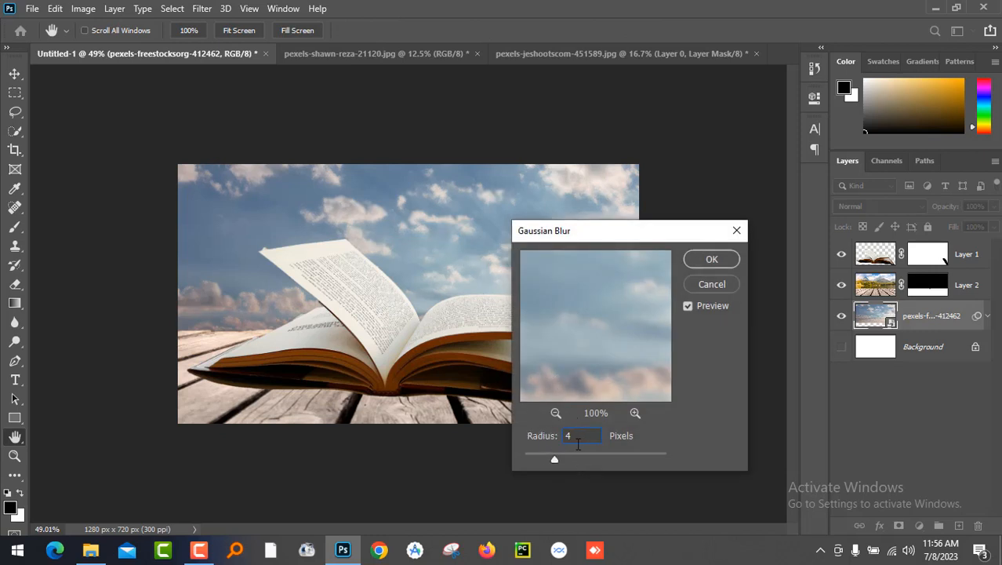
{"action": "left_click", "coordinate": [717, 259]}
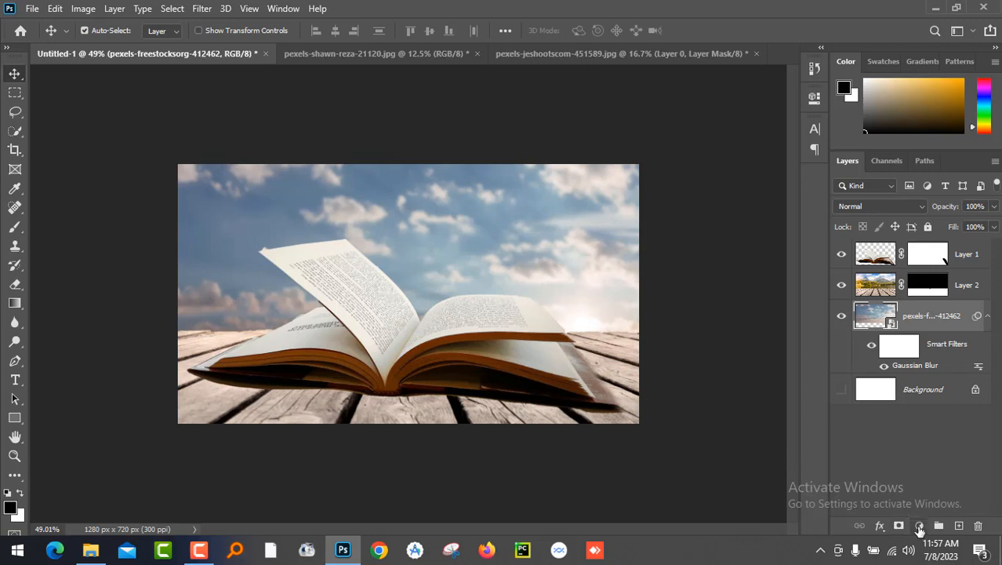
Add a Levels adjustment clipped to the sky layer and lower its white output level to darken the sky slightly
{"action": "left_click", "coordinate": [921, 526]}
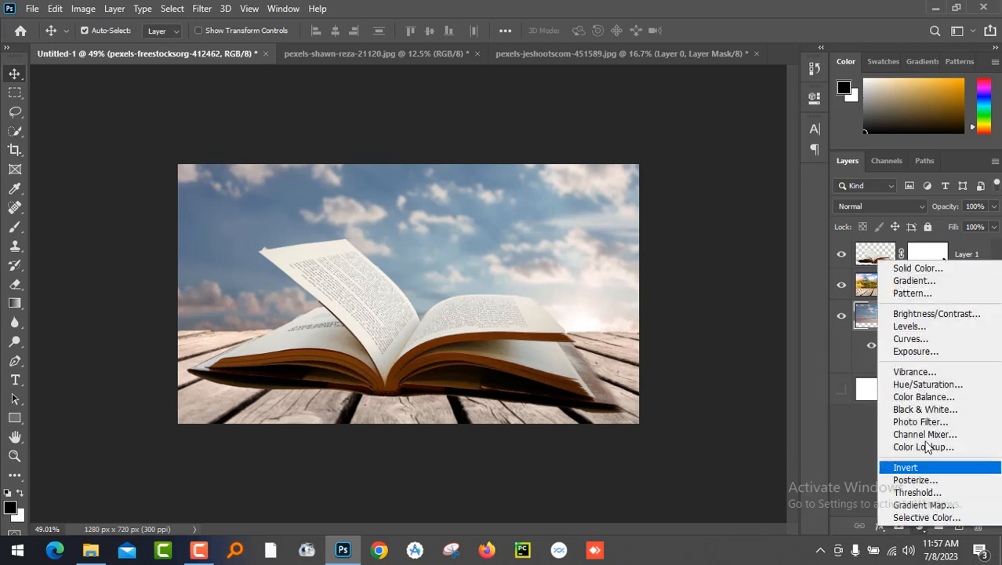
{"action": "left_click", "coordinate": [933, 327]}
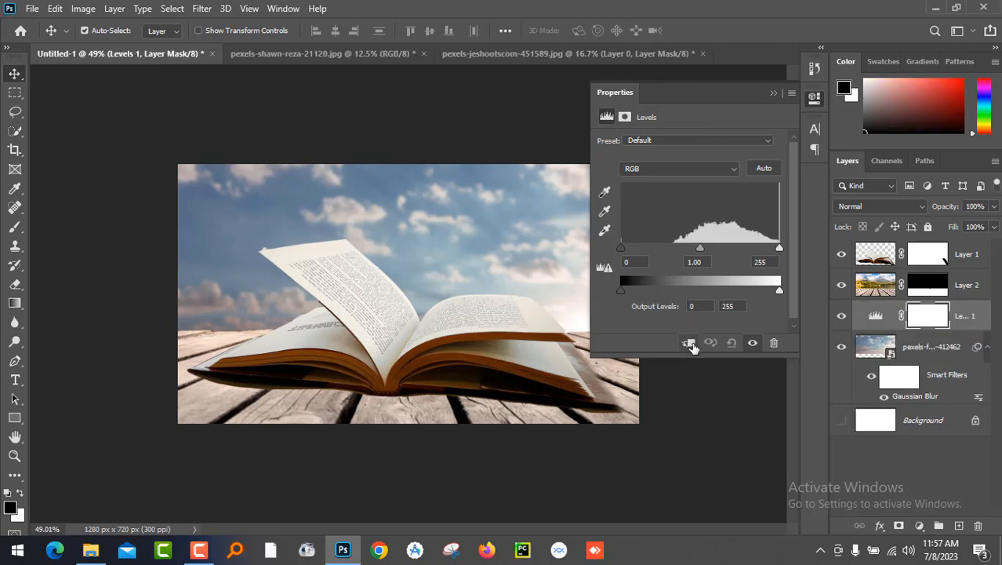
{"action": "left_click", "coordinate": [688, 343]}
{"action": "left_click_drag", "start_coordinate": [780, 292], "coordinate": [760, 291]}
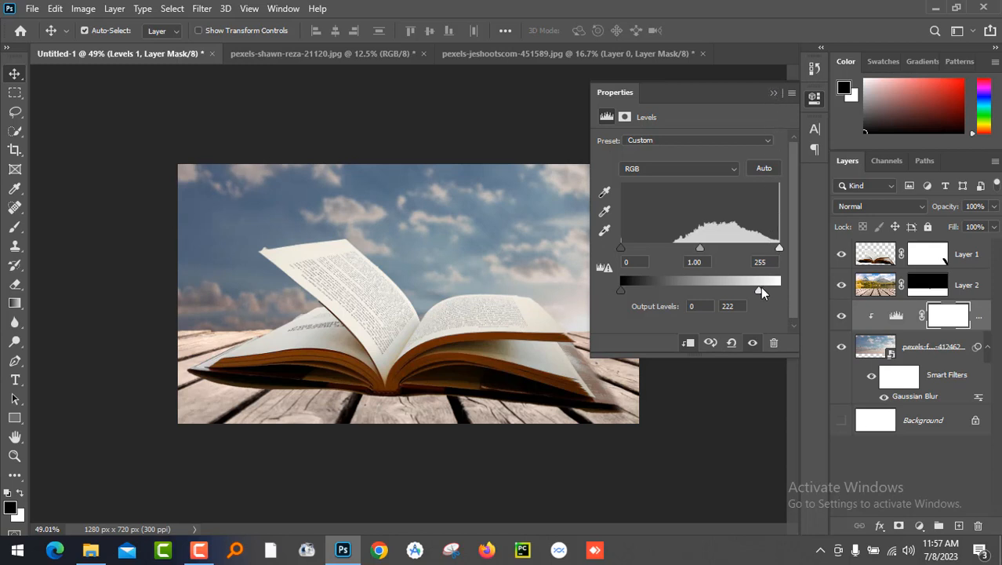
{"action": "left_click_drag", "start_coordinate": [757, 293], "coordinate": [766, 293]}
{"action": "left_click", "coordinate": [774, 94]}
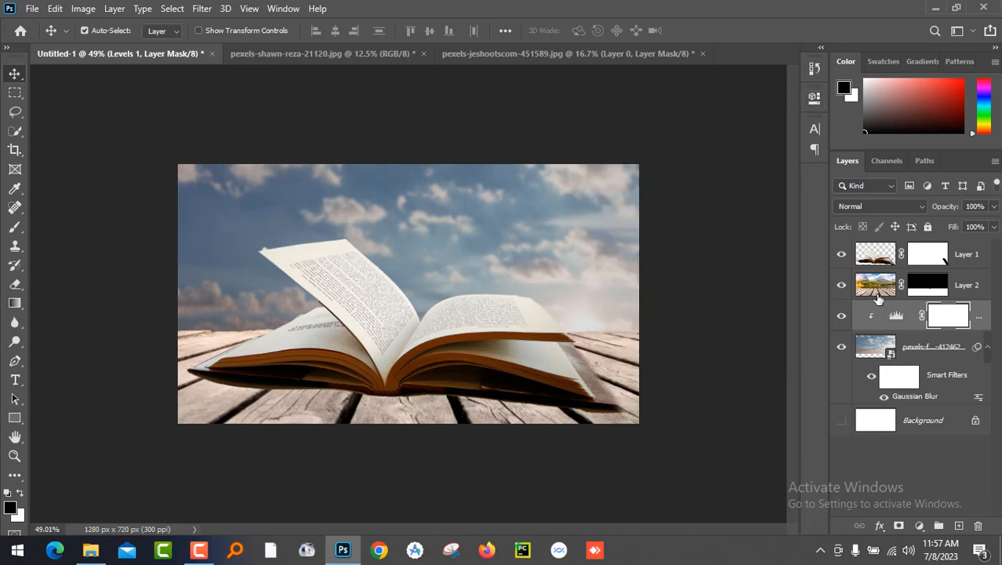
Add a new empty layer directly above the wooden deck layer and ready the Brush with black (000000) as the foreground color
{"action": "left_click", "coordinate": [842, 286]}
{"action": "left_click", "coordinate": [842, 286]}
{"action": "left_click", "coordinate": [875, 285]}
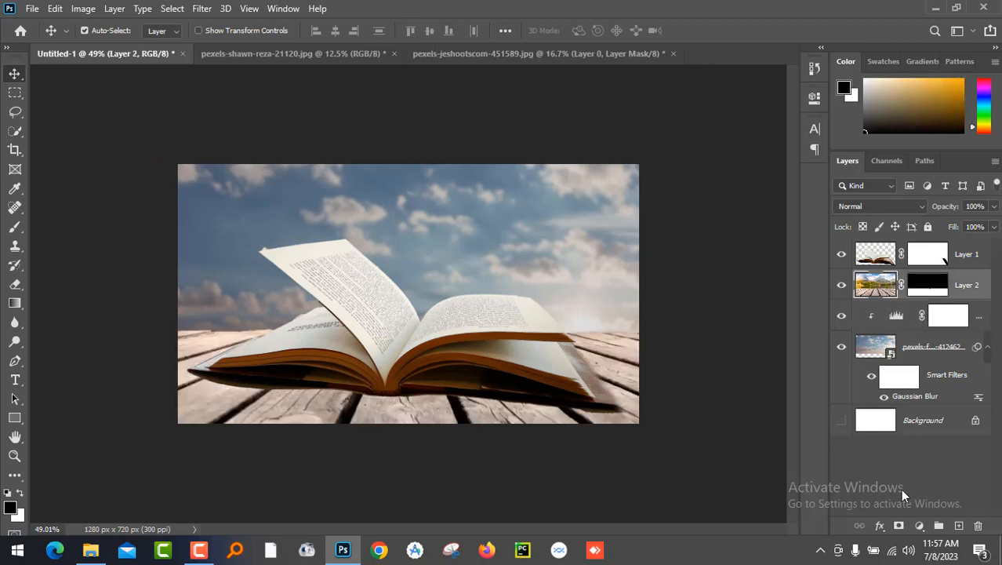
{"action": "left_click", "coordinate": [958, 525]}
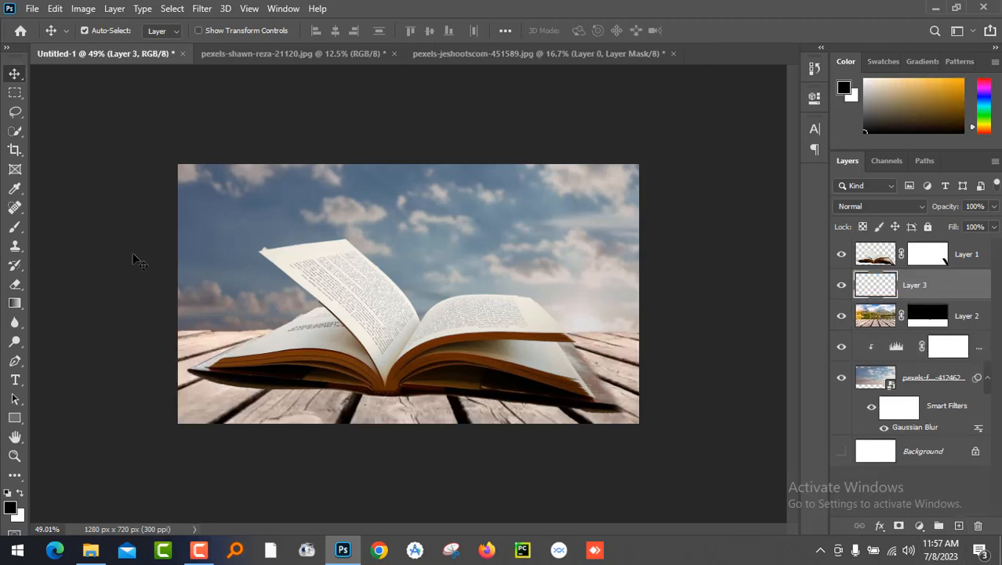
{"action": "left_click", "coordinate": [13, 229]}
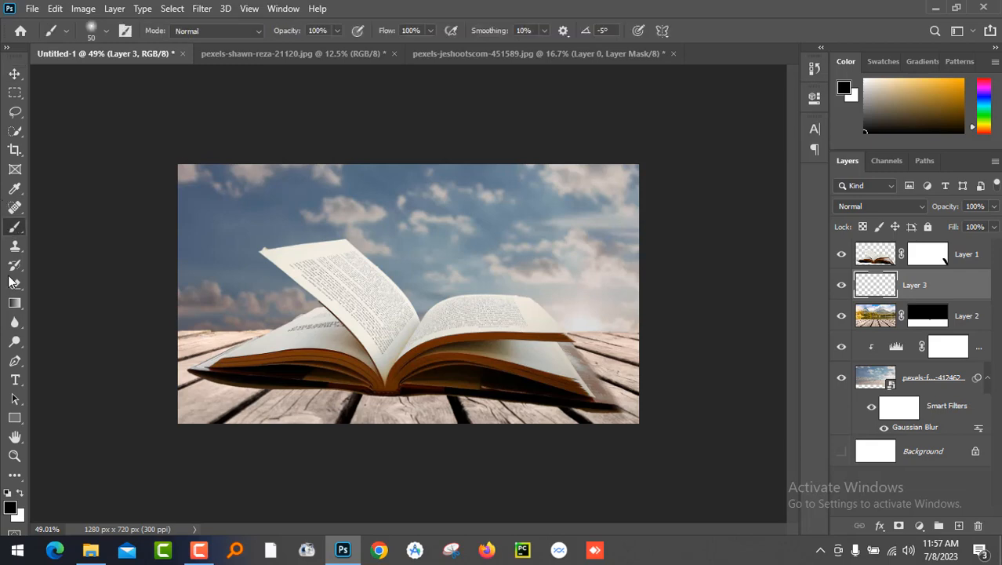
{"action": "left_click", "coordinate": [11, 509]}
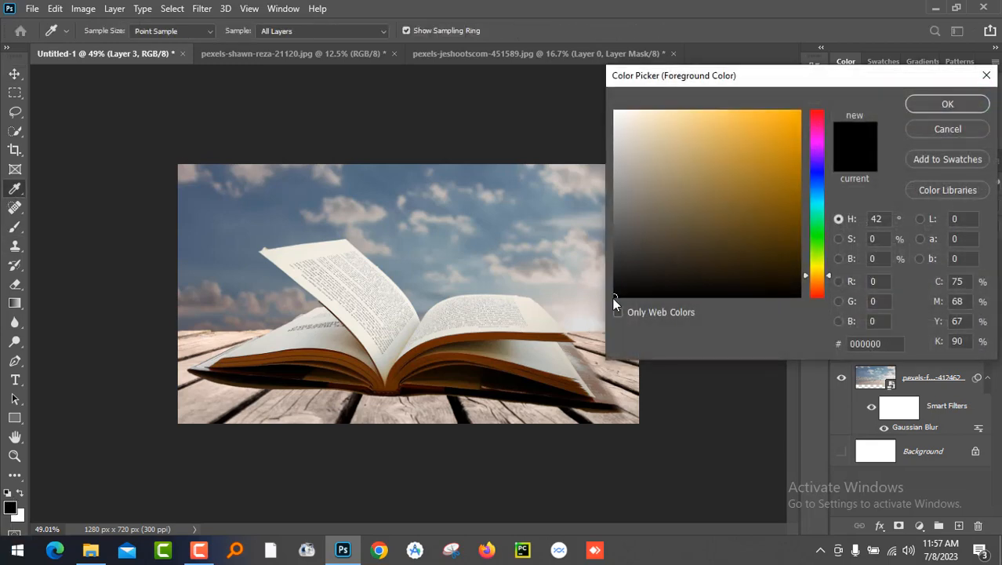
{"action": "left_click", "coordinate": [930, 103]}
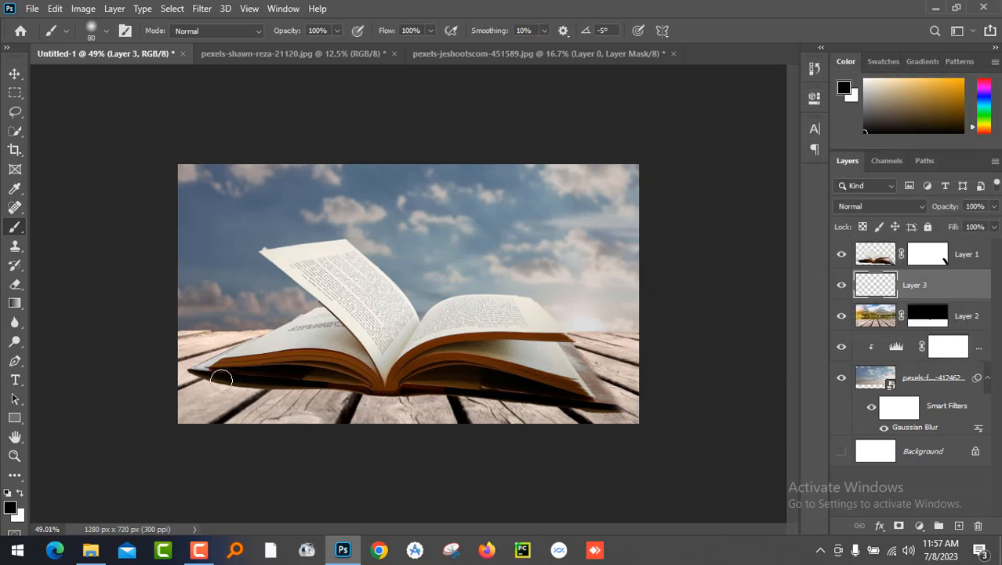
{"action": "key", "text": "bracketright"}
{"action": "key", "text": "bracketright"}
{"action": "key", "text": "bracketright"}
{"action": "key", "text": "bracketright"}
{"action": "left_click_drag", "start_coordinate": [232, 385], "coordinate": [627, 398]}
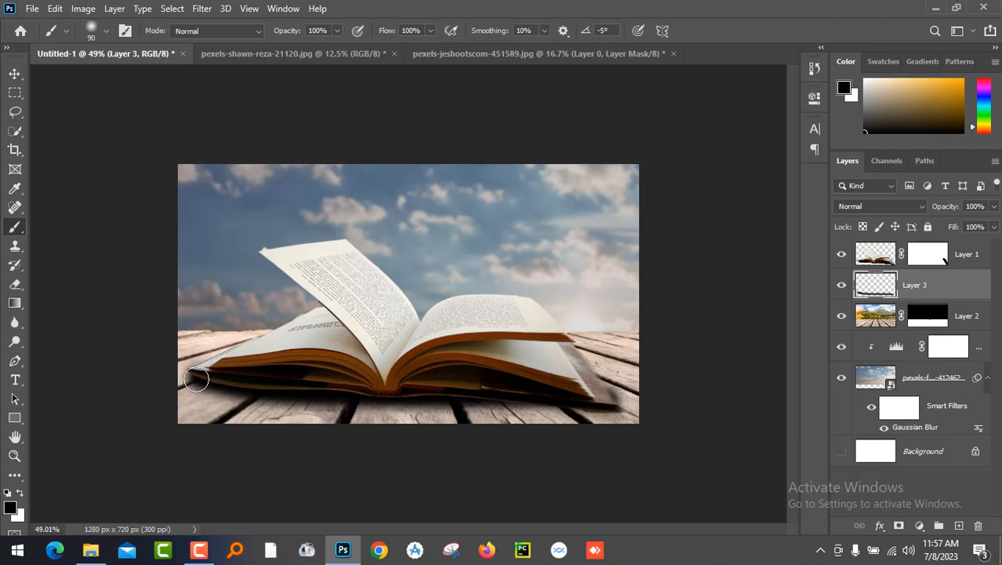
{"action": "mouse_move", "coordinate": [189, 386]}
{"action": "left_mouse_down"}
{"action": "mouse_move", "coordinate": [262, 397]}
{"action": "mouse_move", "coordinate": [629, 400]}
{"action": "left_mouse_up"}
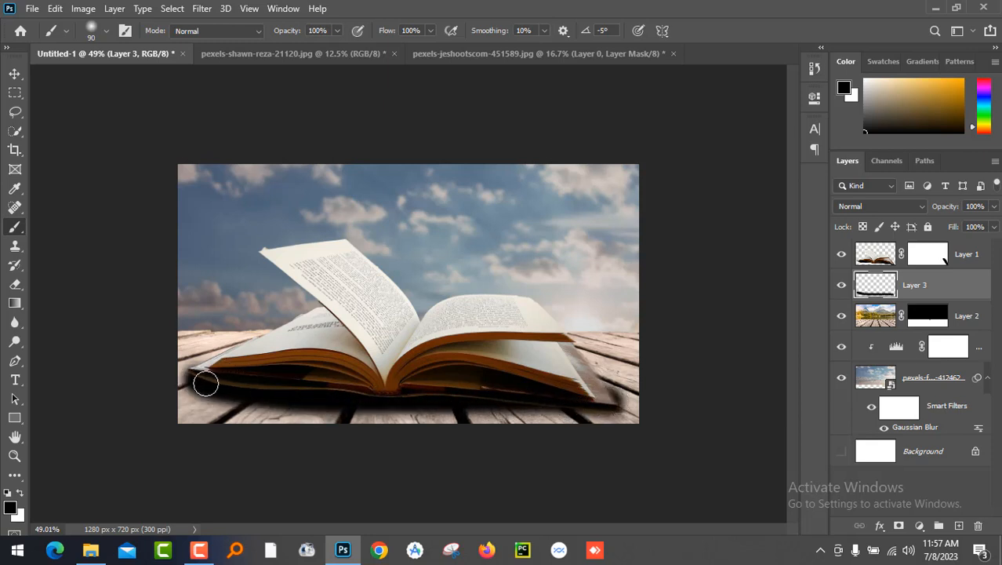
{"action": "key", "text": "ctrl+z"}
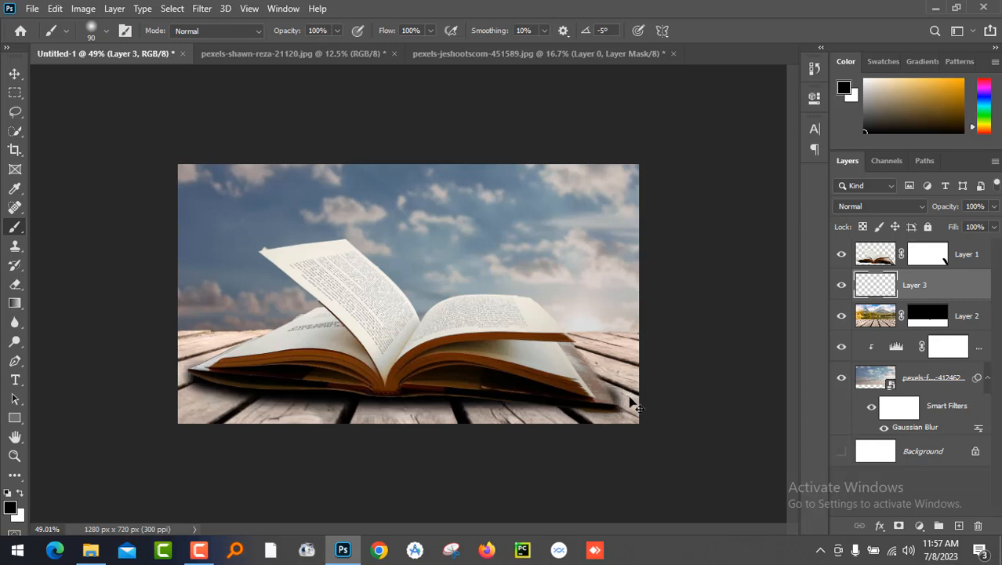
{"action": "key", "text": "ctrl+shift+z"}
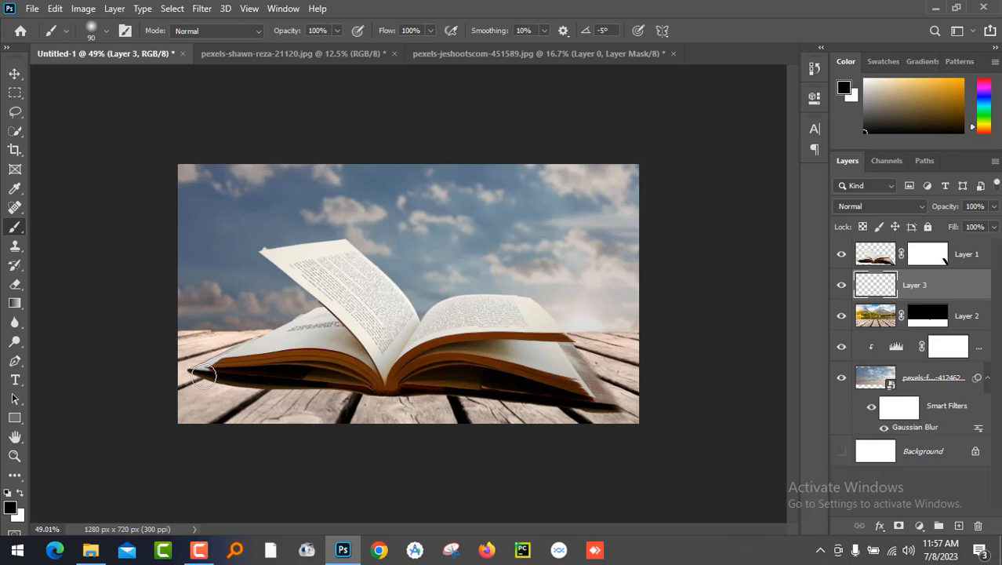
Paint a soft black shadow on the deck along the book's lower edge with a 125 px brush at 84% opacity
{"action": "key", "text": "bracketright"}
{"action": "left_click", "coordinate": [338, 30]}
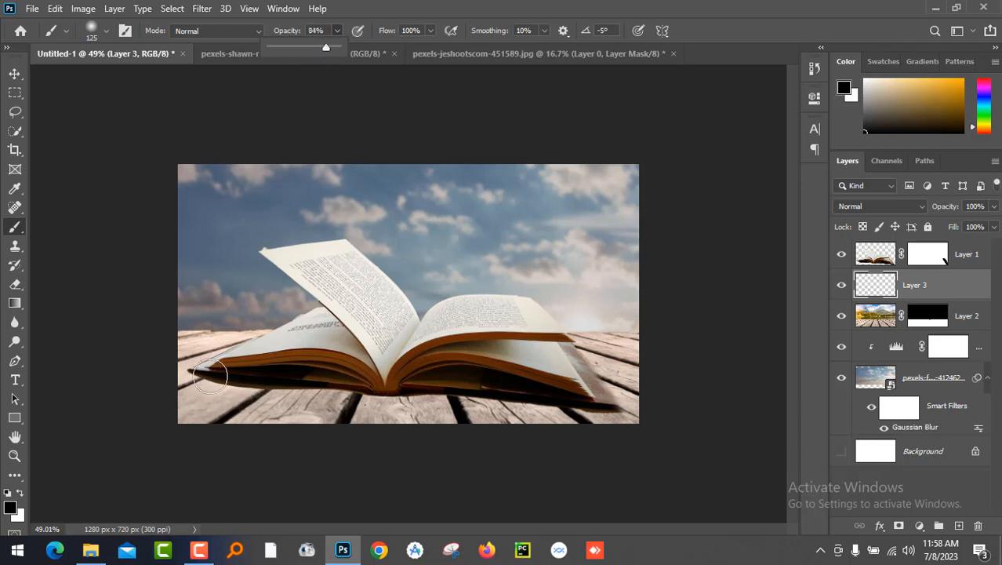
{"action": "left_click_drag", "start_coordinate": [210, 376], "coordinate": [589, 404]}
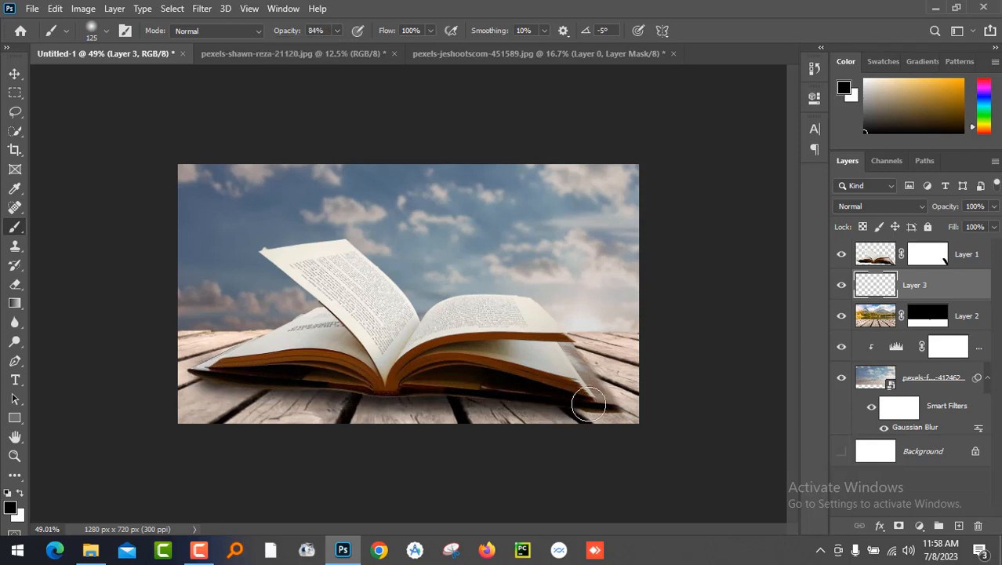
{"action": "key", "text": "ctrl+z"}
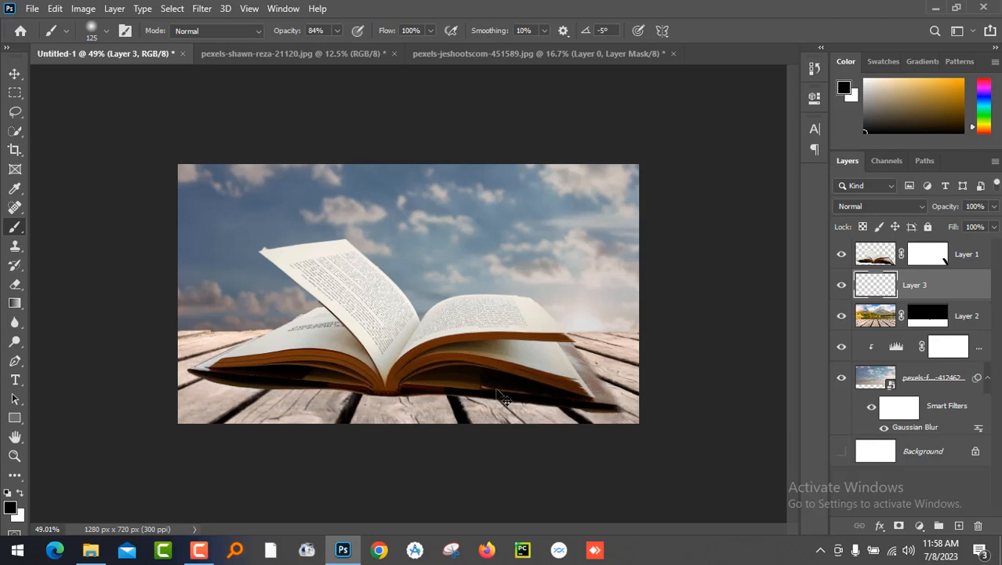
{"action": "left_click_drag", "start_coordinate": [202, 373], "coordinate": [586, 394]}
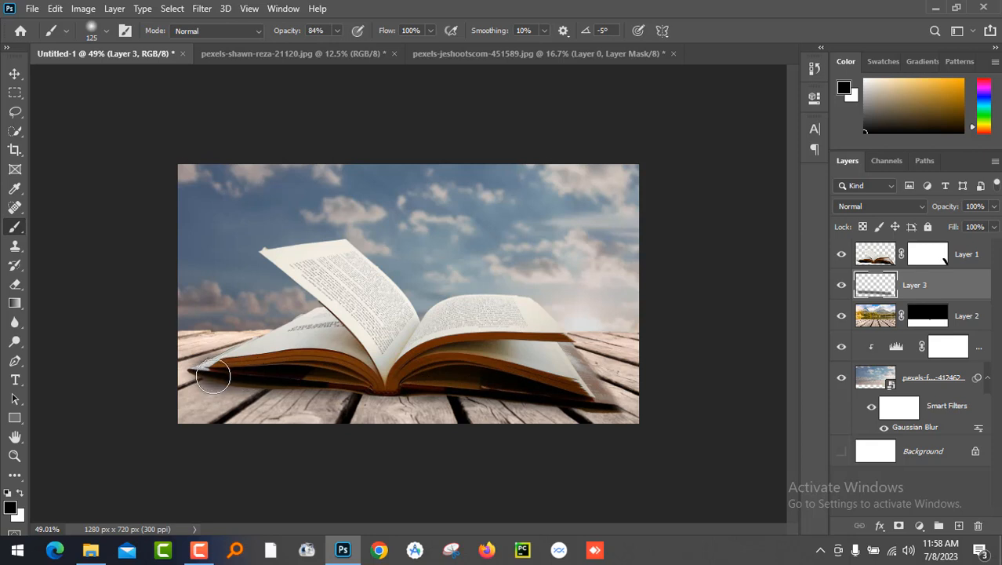
{"action": "left_click_drag", "start_coordinate": [213, 377], "coordinate": [587, 399]}
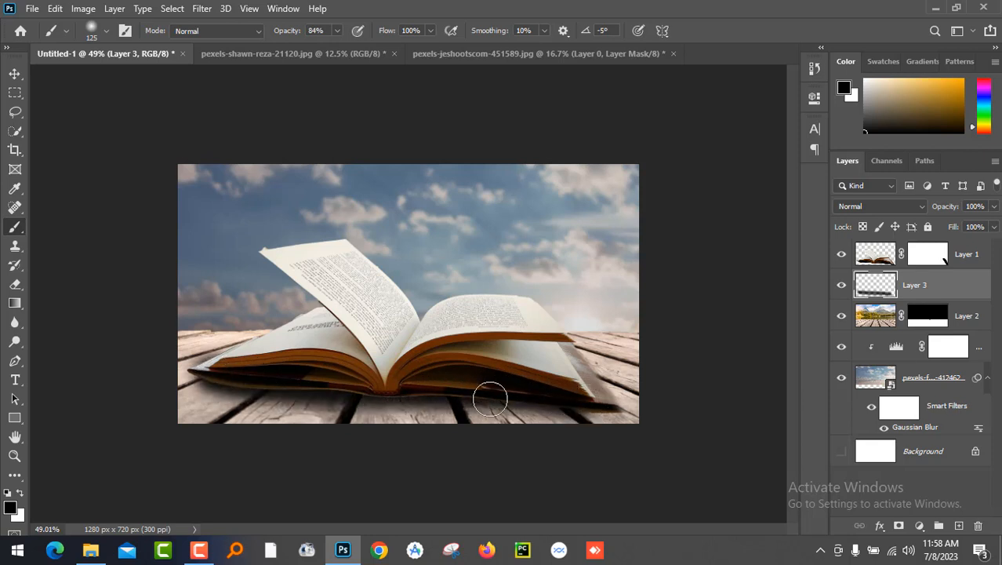
{"action": "left_click_drag", "start_coordinate": [214, 384], "coordinate": [588, 397]}
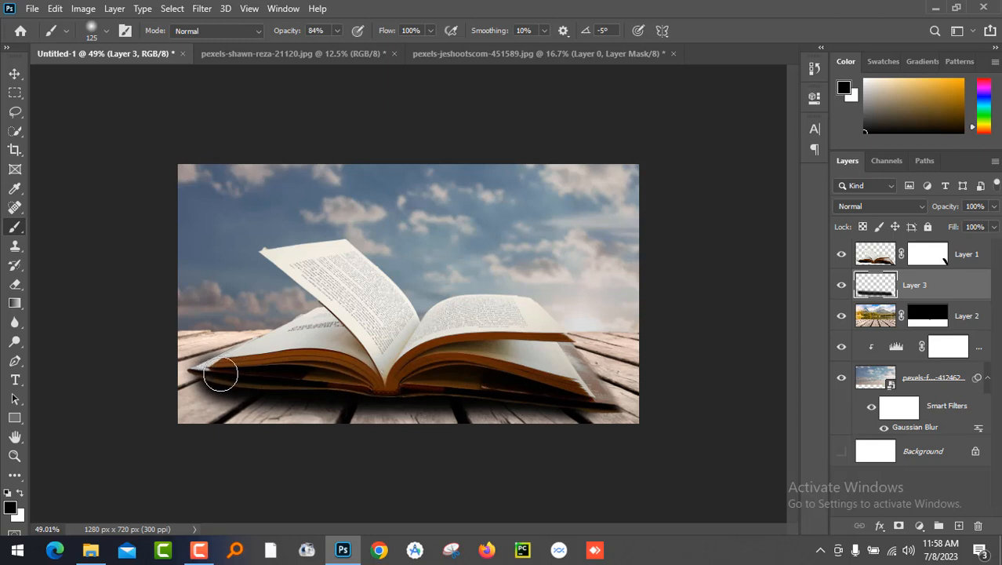
{"action": "left_click_drag", "start_coordinate": [220, 377], "coordinate": [569, 397]}
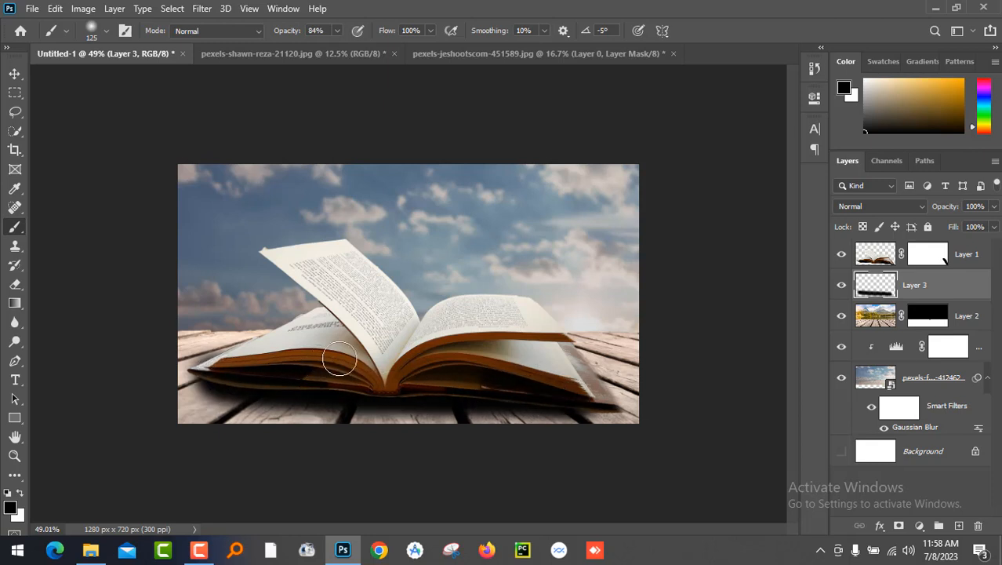
Narrow the shadow layer to 96.70% width by pulling in its left edge toward the book
{"action": "left_click", "coordinate": [15, 73]}
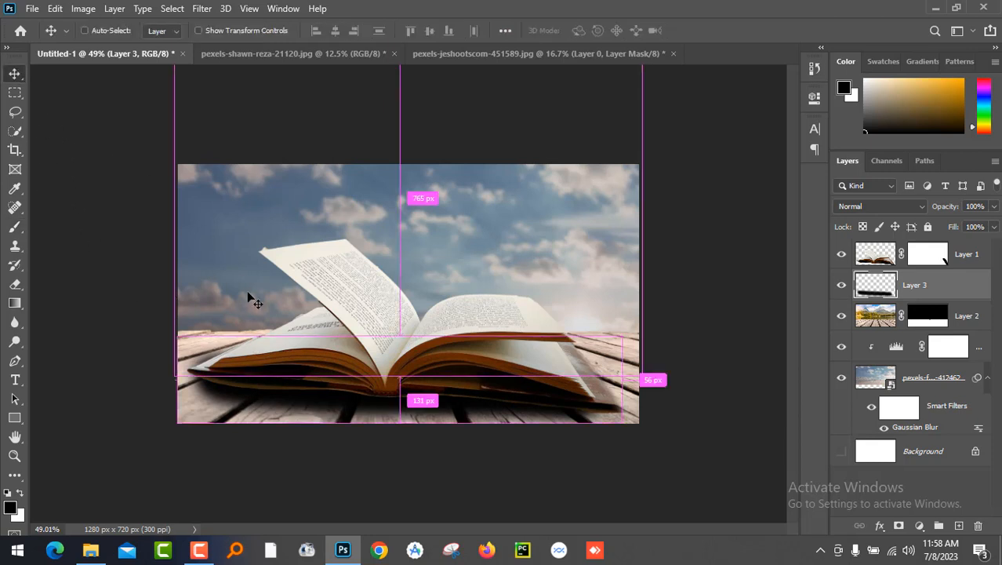
{"action": "key", "text": "ctrl+t"}
{"action": "left_click_drag", "start_coordinate": [180, 380], "coordinate": [193, 380]}
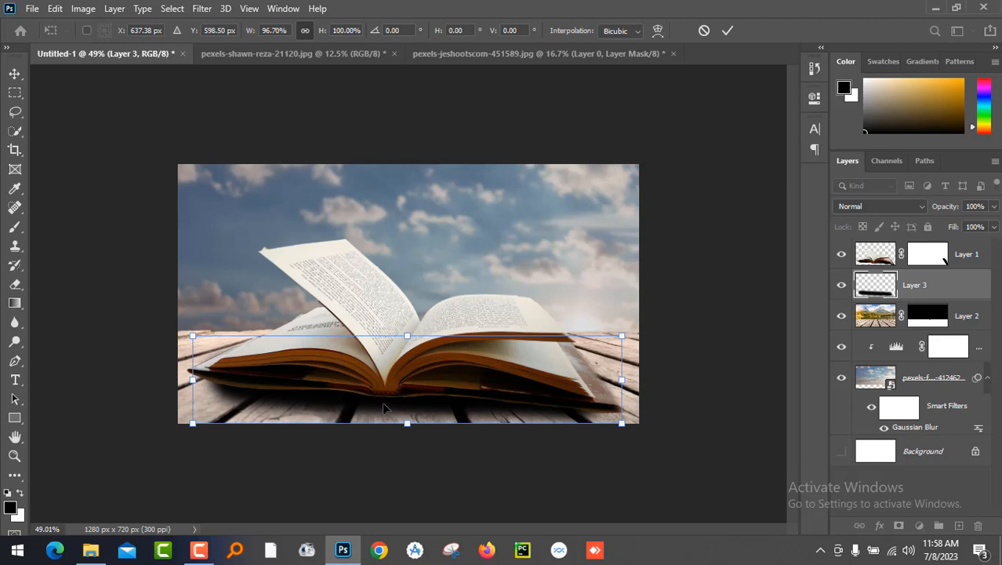
{"action": "key", "text": "Return"}
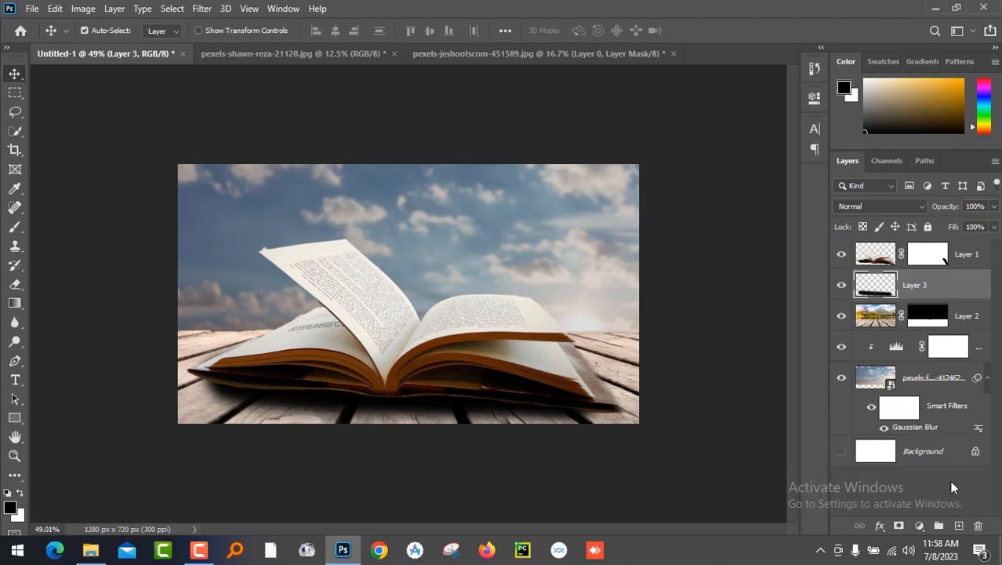
Add a layer above the shadow and darken the deck's foreground and both sides with black brush strokes at 27% opacity
{"action": "left_click", "coordinate": [958, 525]}
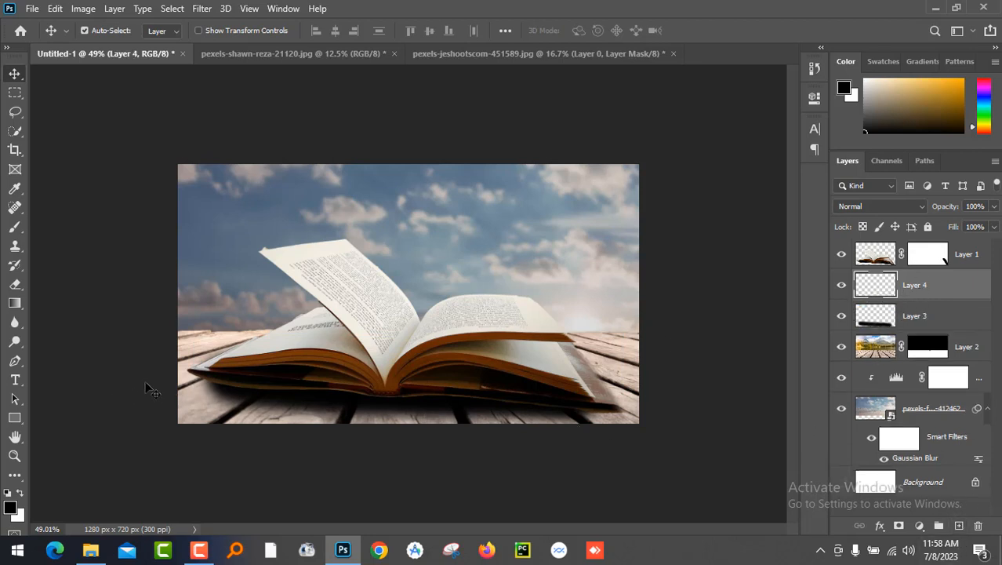
{"action": "left_click", "coordinate": [15, 227]}
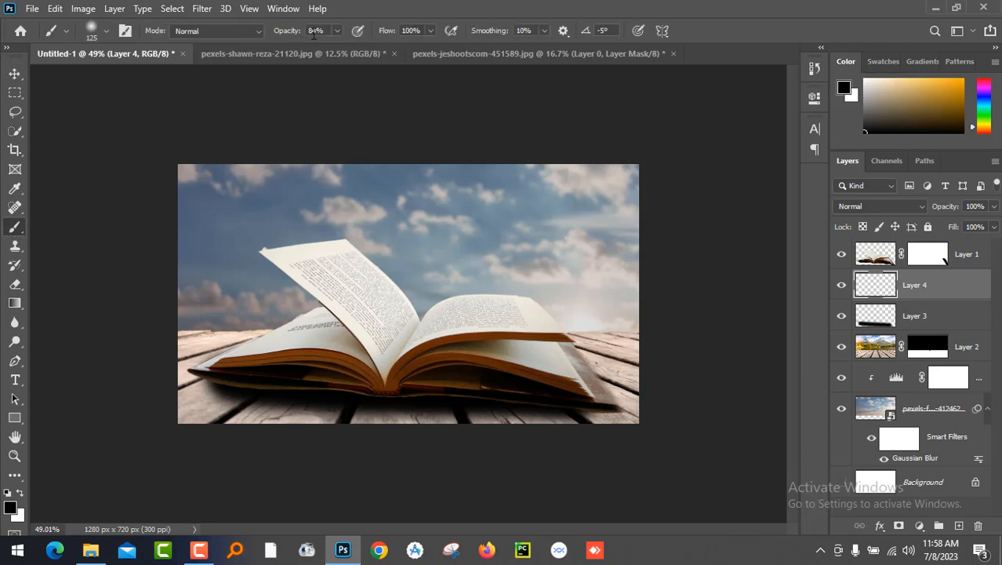
{"action": "left_click", "coordinate": [338, 30]}
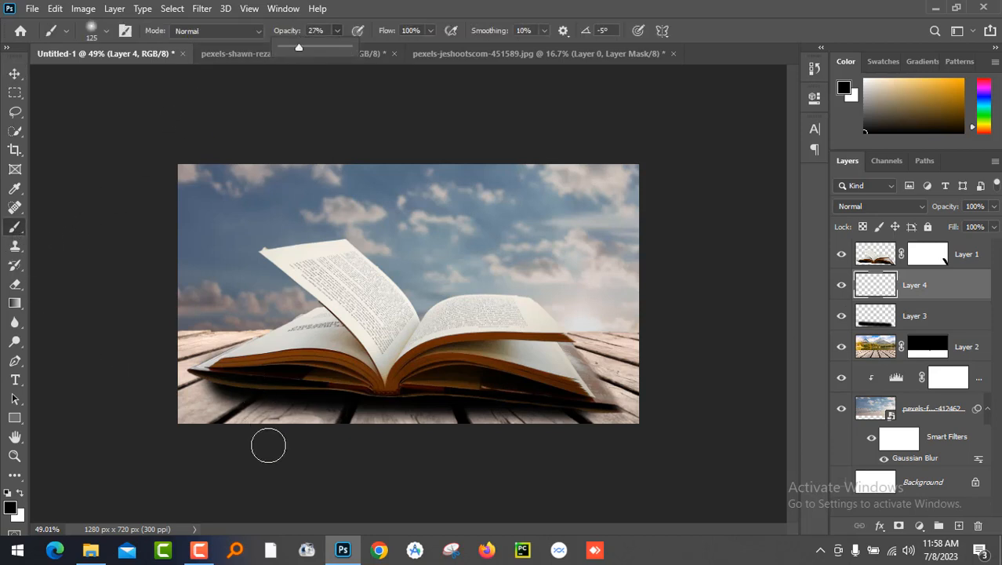
{"action": "mouse_move", "coordinate": [197, 418]}
{"action": "left_mouse_down"}
{"action": "mouse_move", "coordinate": [329, 428]}
{"action": "mouse_move", "coordinate": [426, 424]}
{"action": "left_mouse_up"}
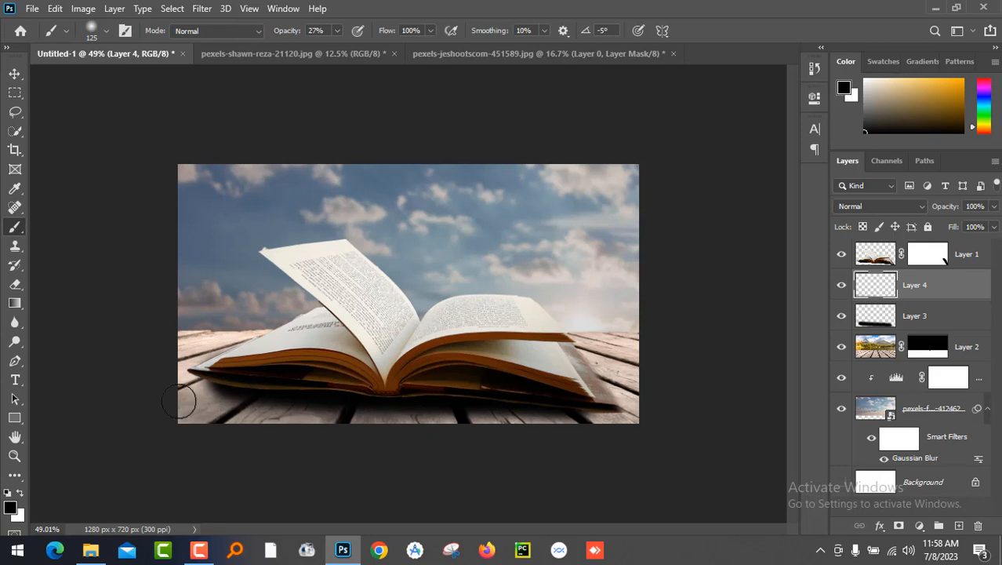
{"action": "mouse_move", "coordinate": [196, 412]}
{"action": "left_mouse_down"}
{"action": "mouse_move", "coordinate": [635, 423]}
{"action": "mouse_move", "coordinate": [618, 426]}
{"action": "mouse_move", "coordinate": [624, 410]}
{"action": "mouse_move", "coordinate": [502, 423]}
{"action": "mouse_move", "coordinate": [216, 414]}
{"action": "mouse_move", "coordinate": [168, 390]}
{"action": "mouse_move", "coordinate": [182, 380]}
{"action": "mouse_move", "coordinate": [192, 408]}
{"action": "mouse_move", "coordinate": [186, 373]}
{"action": "mouse_move", "coordinate": [322, 428]}
{"action": "mouse_move", "coordinate": [545, 424]}
{"action": "mouse_move", "coordinate": [667, 445]}
{"action": "left_mouse_up"}
{"action": "mouse_move", "coordinate": [187, 390]}
{"action": "left_mouse_down"}
{"action": "mouse_move", "coordinate": [264, 422]}
{"action": "mouse_move", "coordinate": [399, 434]}
{"action": "mouse_move", "coordinate": [692, 426]}
{"action": "left_mouse_up"}
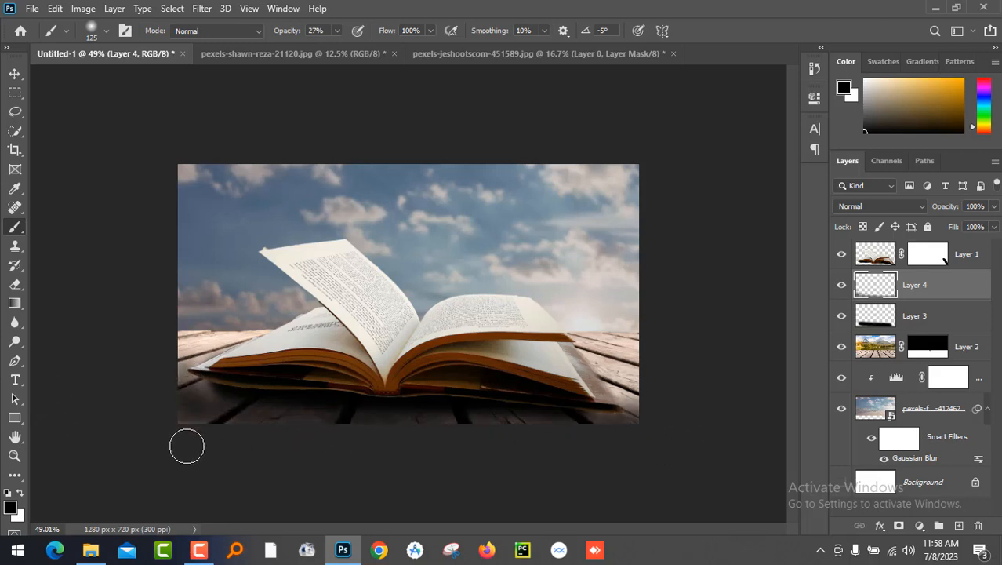
{"action": "left_click_drag", "start_coordinate": [174, 339], "coordinate": [190, 319]}
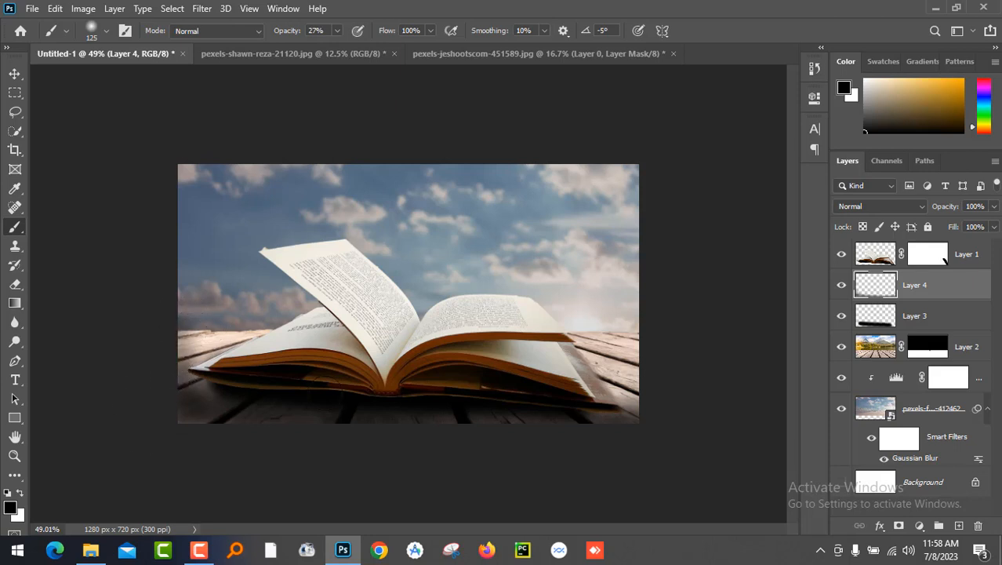
{"action": "left_click_drag", "start_coordinate": [607, 405], "coordinate": [676, 374]}
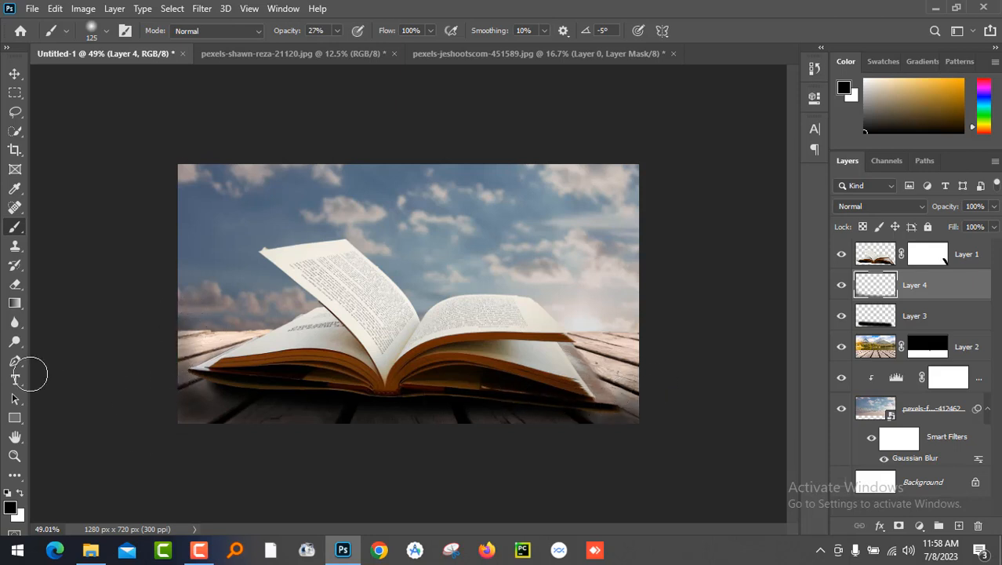
{"action": "left_click", "coordinate": [15, 73]}
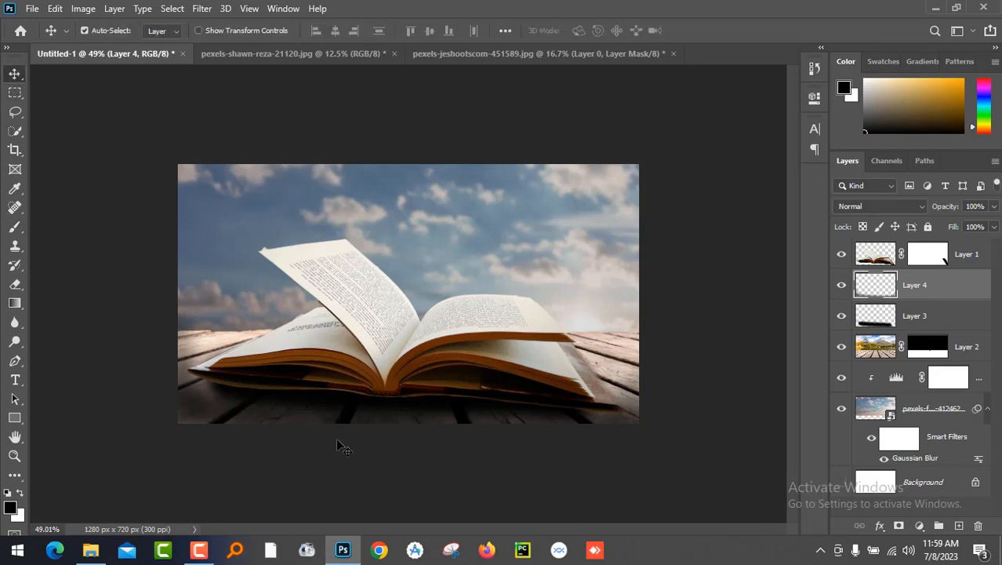
With the Pen tool in Shape mode and a black fill, start a path at the book's spine along the right page's inner edge
{"action": "key", "text": "ctrl+1"}
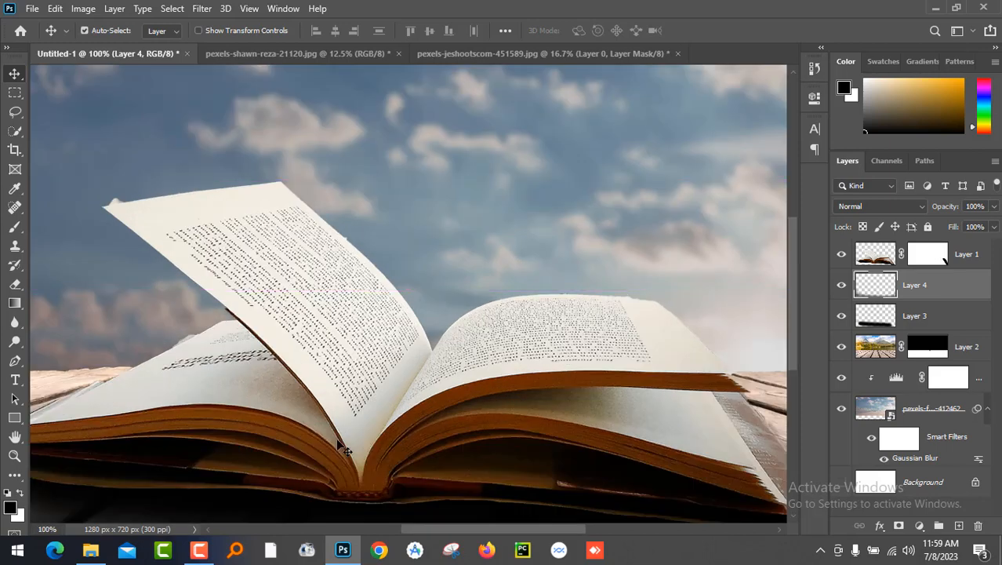
{"action": "left_click", "coordinate": [14, 361]}
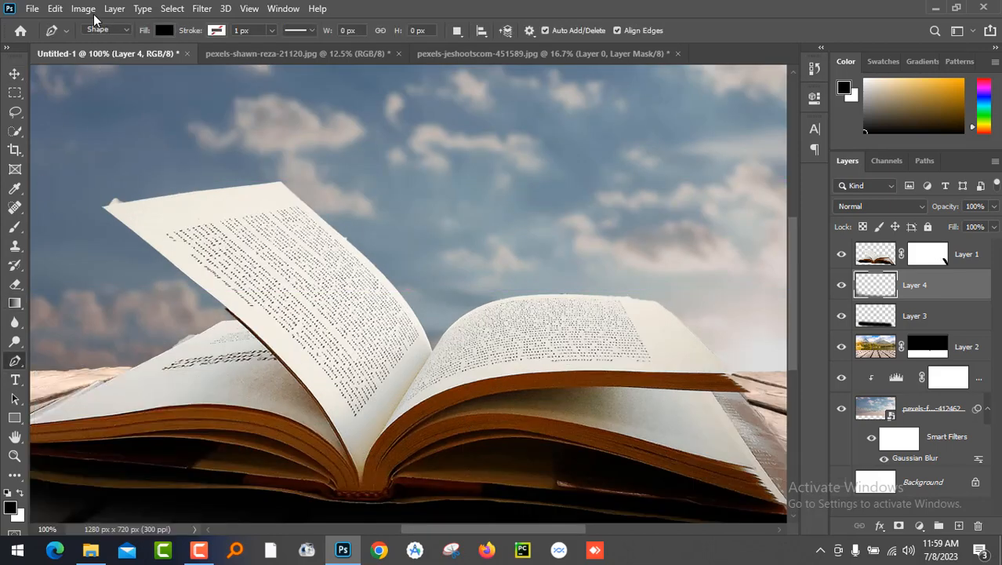
{"action": "left_click", "coordinate": [127, 31]}
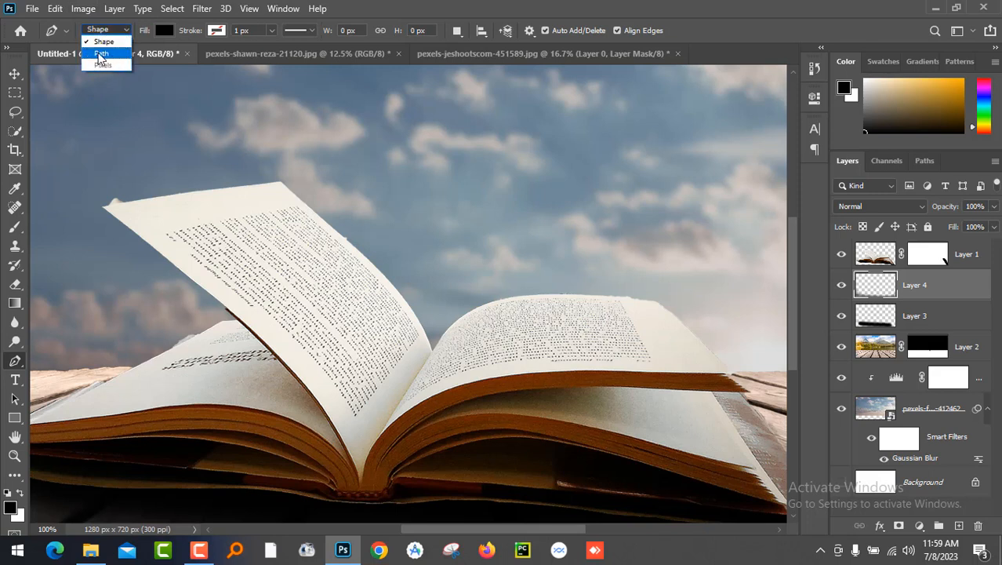
{"action": "left_click", "coordinate": [106, 30]}
{"action": "left_click", "coordinate": [94, 39]}
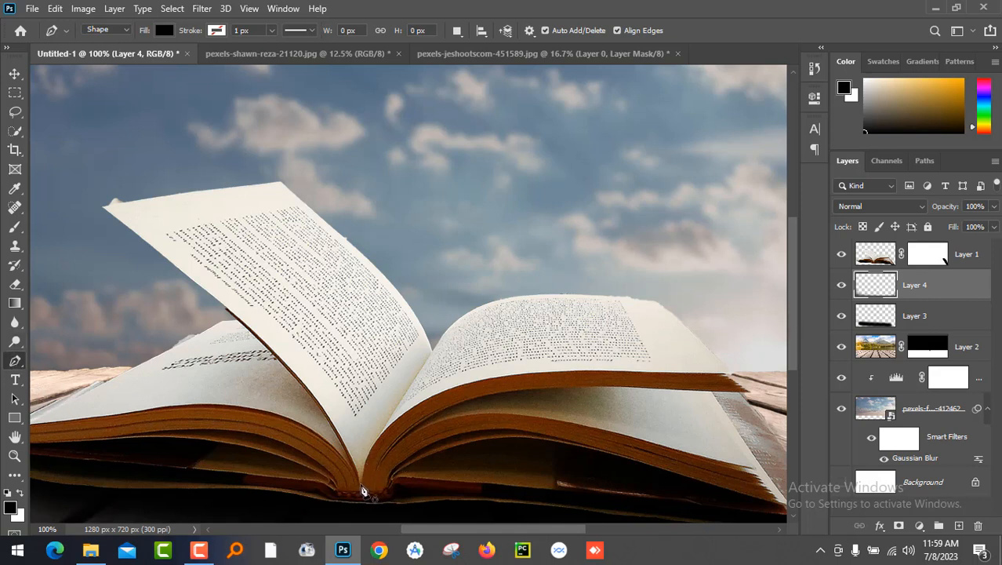
{"action": "key", "text": "ctrl+plus"}
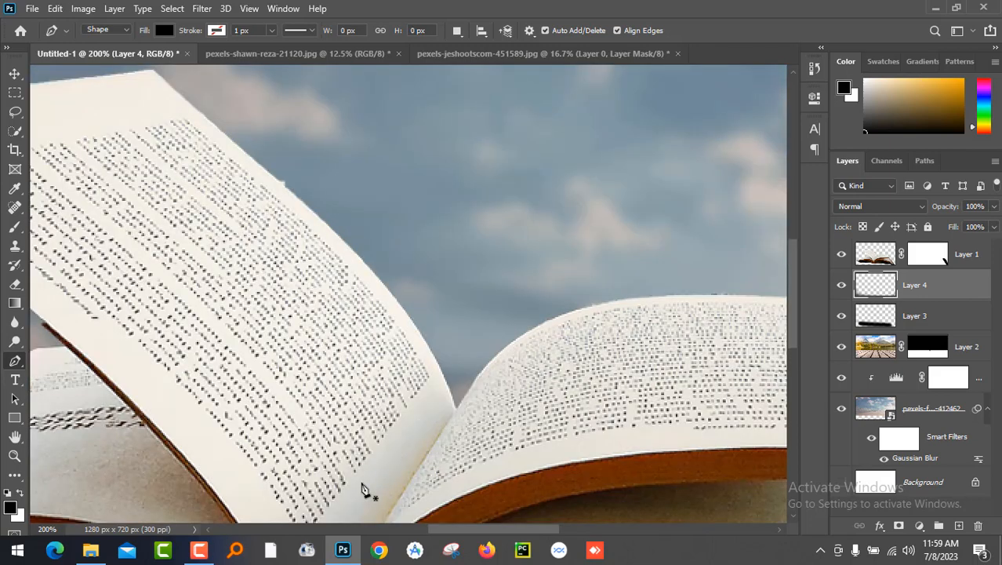
{"action": "scroll", "coordinate": [359, 428], "scroll_direction": "down", "scroll_amount": 5}
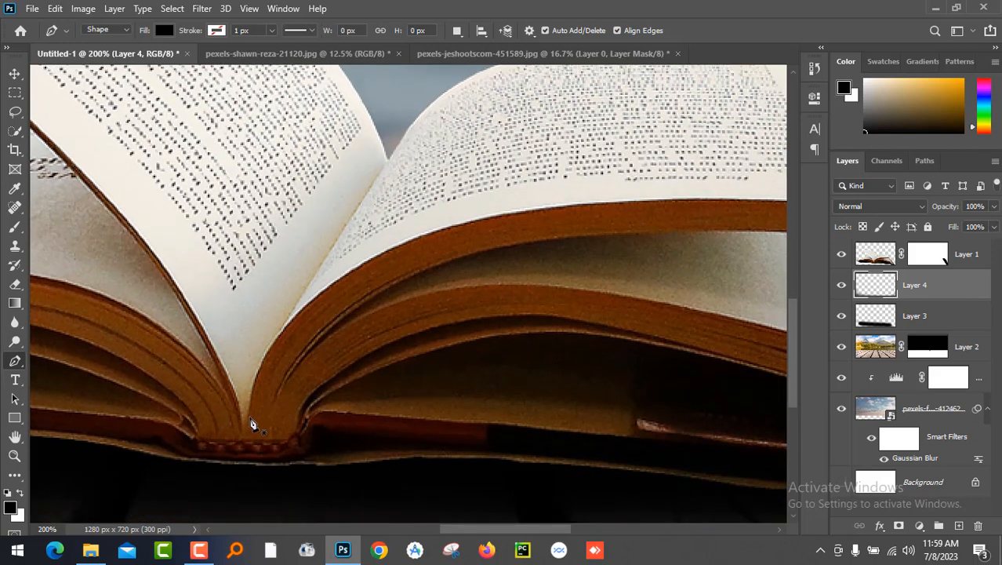
{"action": "left_click", "coordinate": [245, 421]}
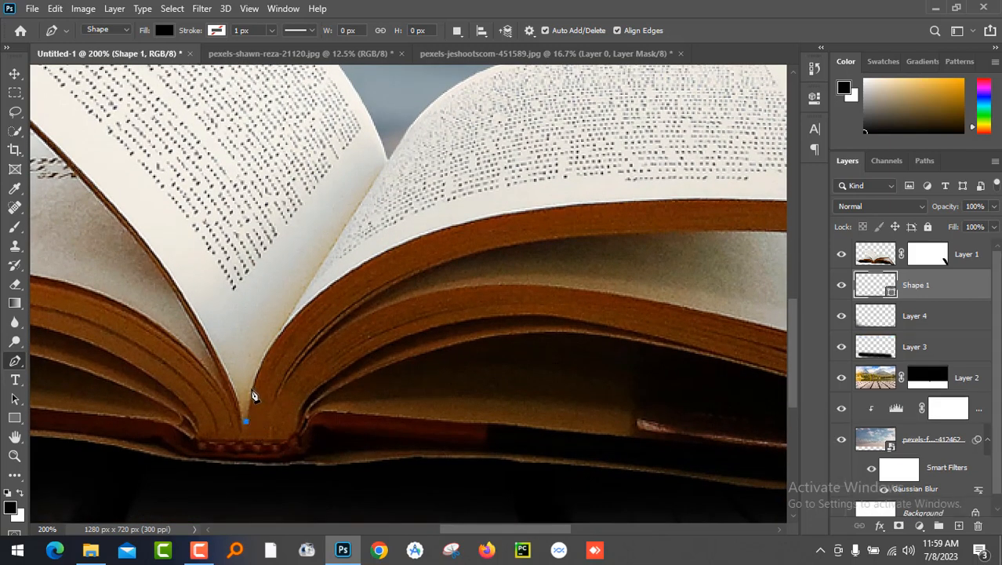
{"action": "left_click", "coordinate": [252, 388]}
{"action": "left_click", "coordinate": [264, 354]}
{"action": "left_click", "coordinate": [306, 287]}
Continue the pen path up the gutter between the two raised pages to just below where they meet
{"action": "left_click_drag", "start_coordinate": [382, 240], "coordinate": [336, 347]}
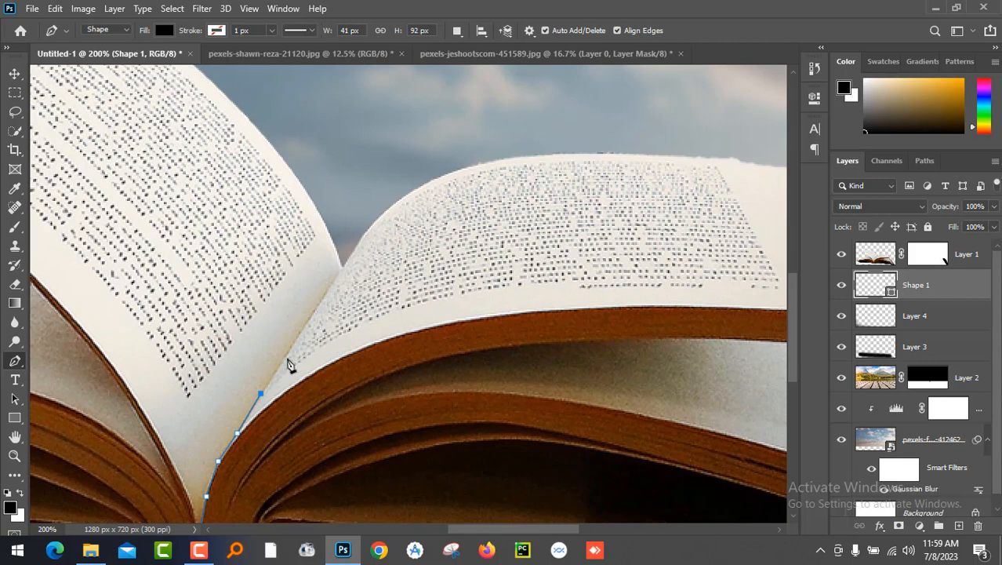
{"action": "left_click", "coordinate": [288, 364]}
{"action": "left_click", "coordinate": [309, 323]}
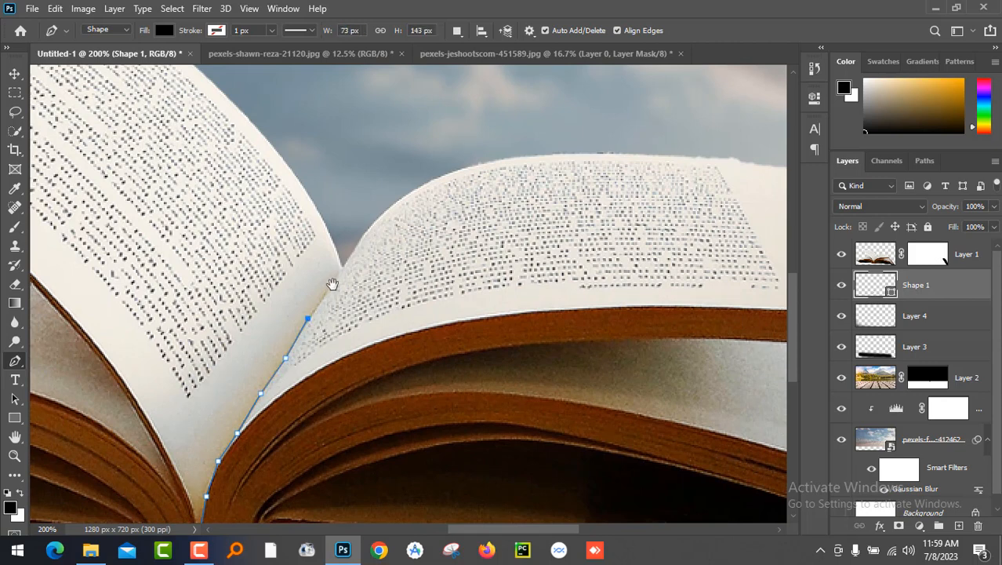
{"action": "left_click_drag", "start_coordinate": [333, 286], "coordinate": [274, 333]}
{"action": "left_click", "coordinate": [272, 335]}
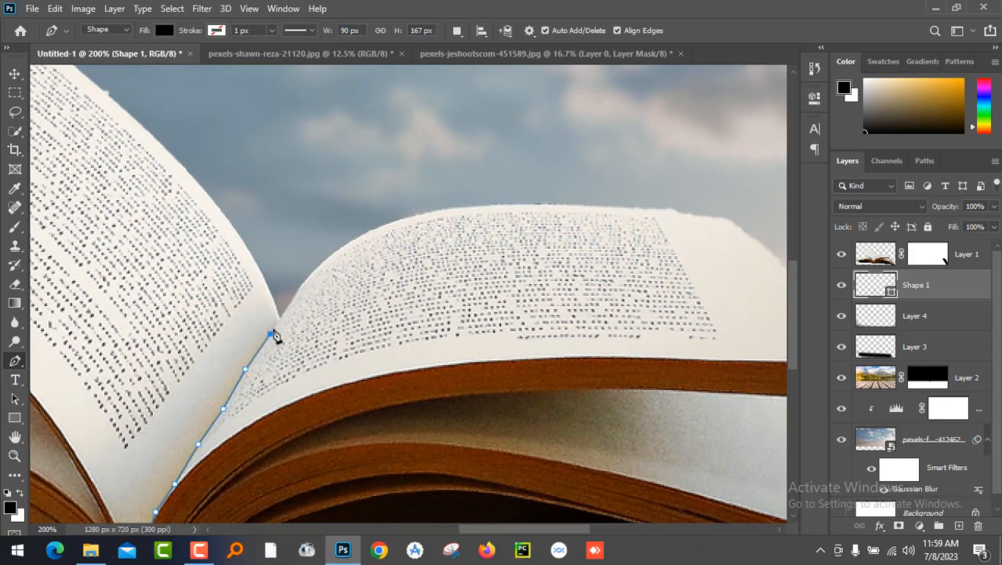
Trace the rising inner curve of the right page's upper edge with the pen path
{"action": "left_click", "coordinate": [281, 317]}
{"action": "left_click", "coordinate": [295, 297]}
{"action": "left_click", "coordinate": [313, 273]}
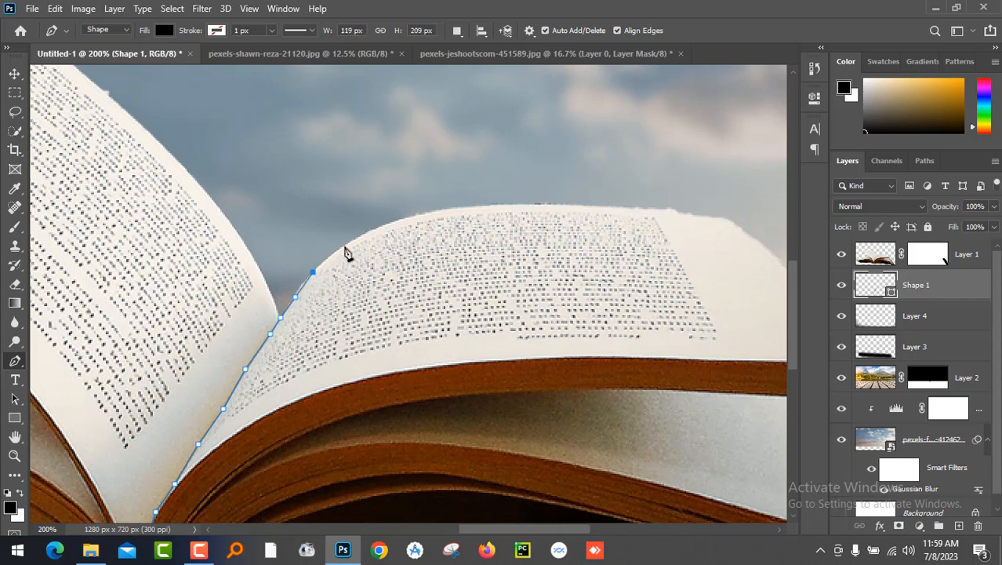
{"action": "left_click", "coordinate": [346, 248]}
{"action": "scroll", "coordinate": [428, 239], "scroll_direction": "up", "scroll_amount": 1}
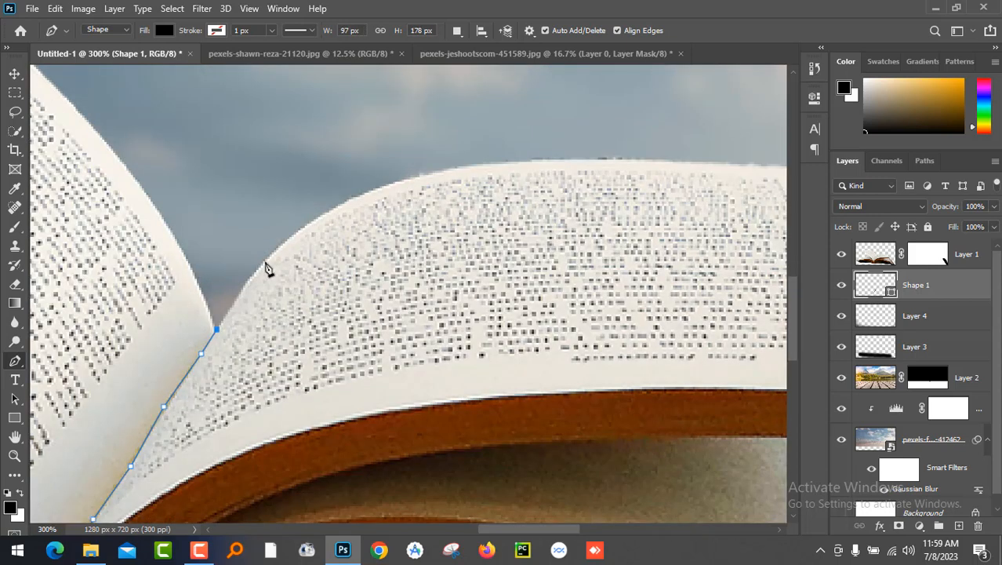
{"action": "left_click_drag", "start_coordinate": [372, 191], "coordinate": [404, 196]}
{"action": "left_click", "coordinate": [373, 191], "text": "alt"}
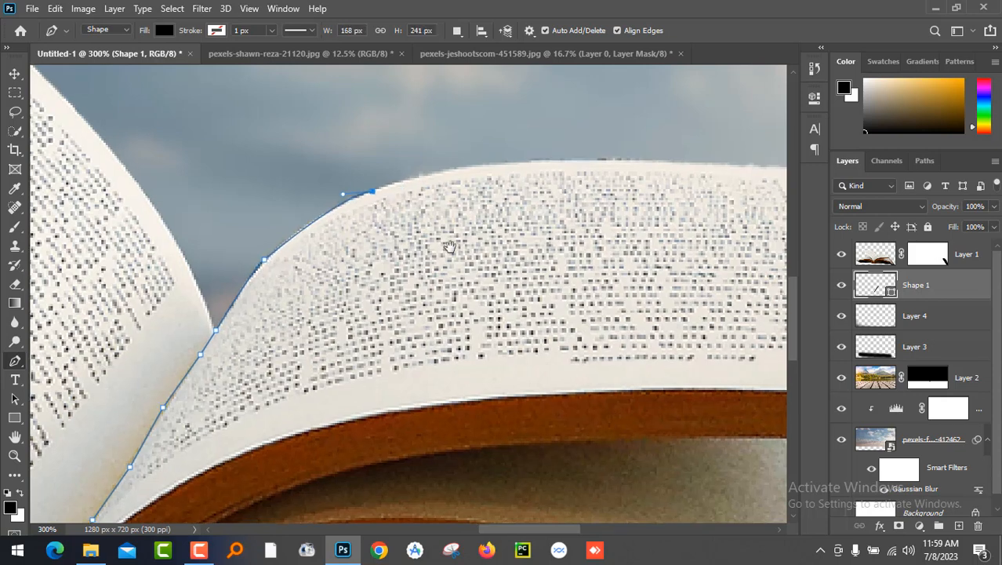
Extend the path along the top edge of the right page as far as its outer upper corner
{"action": "left_click_drag", "start_coordinate": [450, 245], "coordinate": [306, 324]}
{"action": "left_click_drag", "start_coordinate": [405, 240], "coordinate": [473, 247]}
{"action": "left_click", "coordinate": [404, 240], "text": "alt"}
{"action": "left_click_drag", "start_coordinate": [555, 241], "coordinate": [574, 244]}
{"action": "left_click_drag", "start_coordinate": [655, 266], "coordinate": [465, 270]}
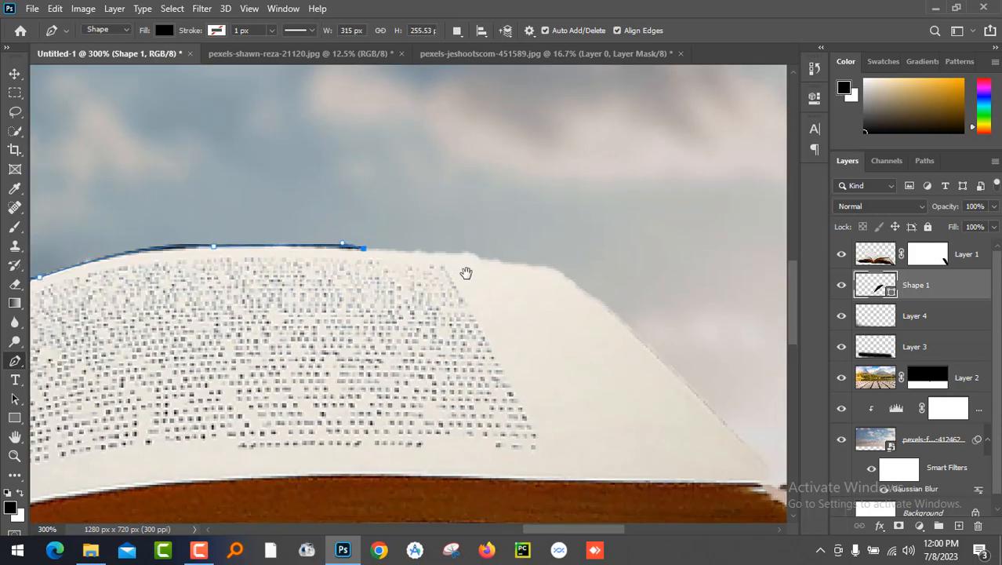
{"action": "left_click", "coordinate": [473, 253]}
{"action": "left_click", "coordinate": [508, 261]}
{"action": "left_click", "coordinate": [551, 265]}
{"action": "left_click", "coordinate": [560, 270]}
Trace the slanted outer edge of the right page down to its lower corner
{"action": "left_click_drag", "start_coordinate": [611, 316], "coordinate": [430, 237]}
{"action": "left_click", "coordinate": [425, 229]}
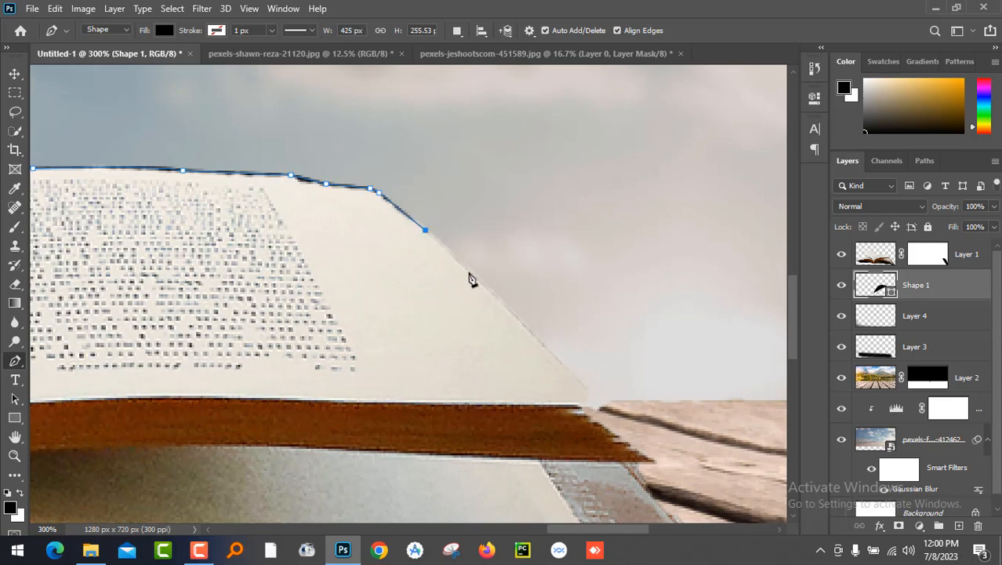
{"action": "left_click", "coordinate": [497, 298]}
{"action": "left_click", "coordinate": [542, 346]}
{"action": "left_click_drag", "start_coordinate": [544, 350], "coordinate": [419, 249]}
{"action": "left_click", "coordinate": [464, 292]}
Trace the right page's lower edge back toward the spine, just above the brown page block
{"action": "left_click_drag", "start_coordinate": [410, 305], "coordinate": [374, 308]}
{"action": "left_click", "coordinate": [410, 305], "text": "alt"}
{"action": "left_click", "coordinate": [241, 304]}
{"action": "left_click_drag", "start_coordinate": [164, 338], "coordinate": [539, 349]}
{"action": "left_click", "coordinate": [469, 308]}
{"action": "left_click", "coordinate": [329, 314]}
{"action": "left_click", "coordinate": [201, 322]}
Follow the curve of the right page's lower edge down to the spine and close the shape
{"action": "left_click_drag", "start_coordinate": [224, 348], "coordinate": [373, 354]}
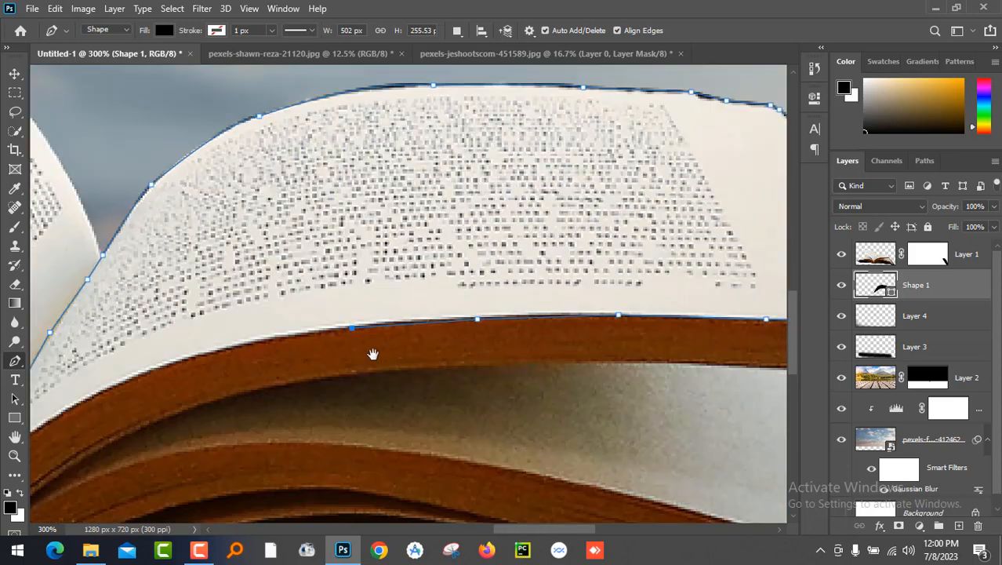
{"action": "left_click_drag", "start_coordinate": [189, 358], "coordinate": [173, 364]}
{"action": "left_click", "coordinate": [189, 358], "text": "alt"}
{"action": "left_click_drag", "start_coordinate": [85, 408], "coordinate": [258, 375]}
{"action": "left_click_drag", "start_coordinate": [207, 398], "coordinate": [180, 425]}
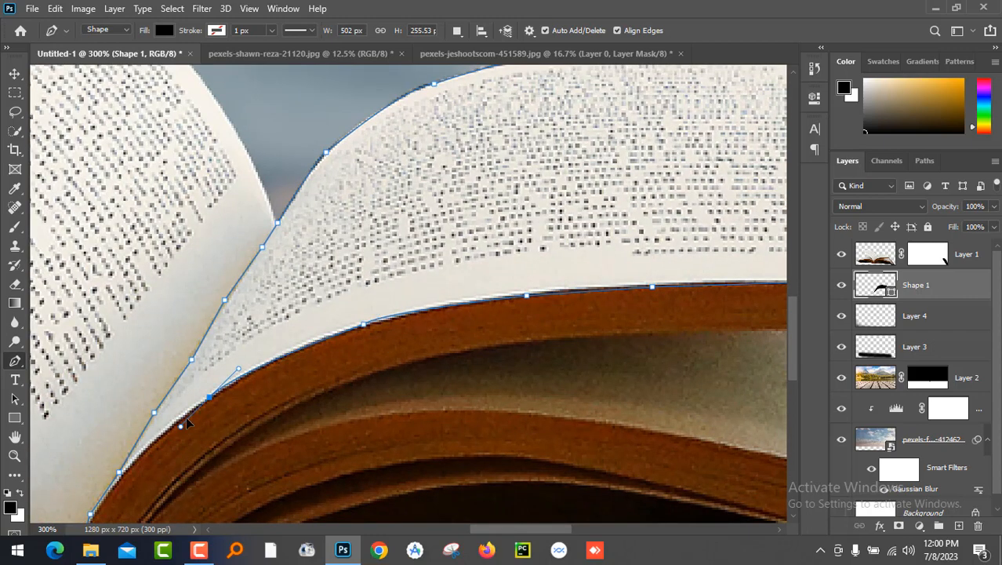
{"action": "left_click", "coordinate": [207, 398], "text": "alt"}
{"action": "left_click_drag", "start_coordinate": [132, 474], "coordinate": [276, 399]}
Finish the path and move the Shape 1 layer above the book's Layer 1
{"action": "key", "text": "v"}
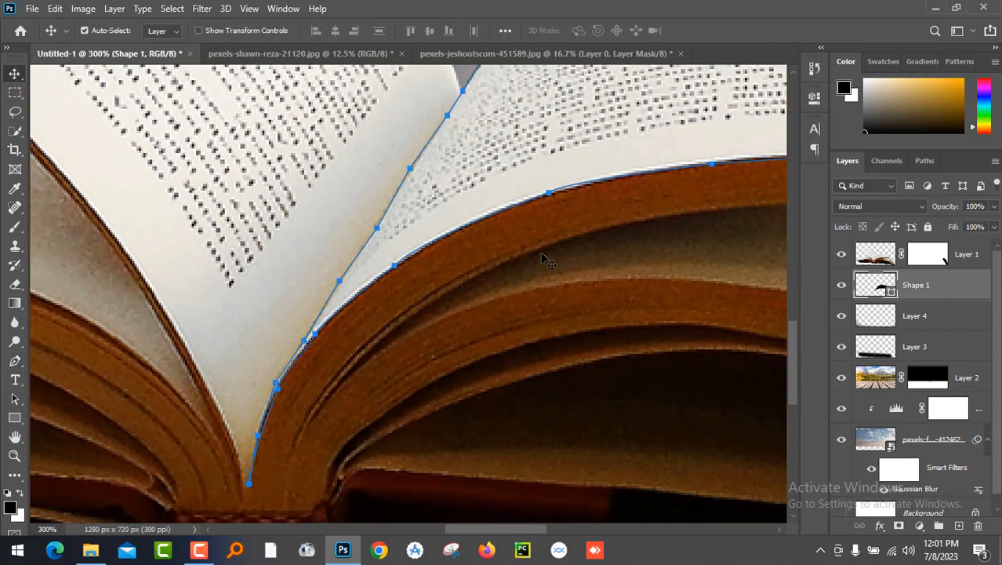
{"action": "scroll", "coordinate": [556, 205], "scroll_direction": "up", "scroll_amount": 2}
{"action": "key", "text": "ctrl+0"}
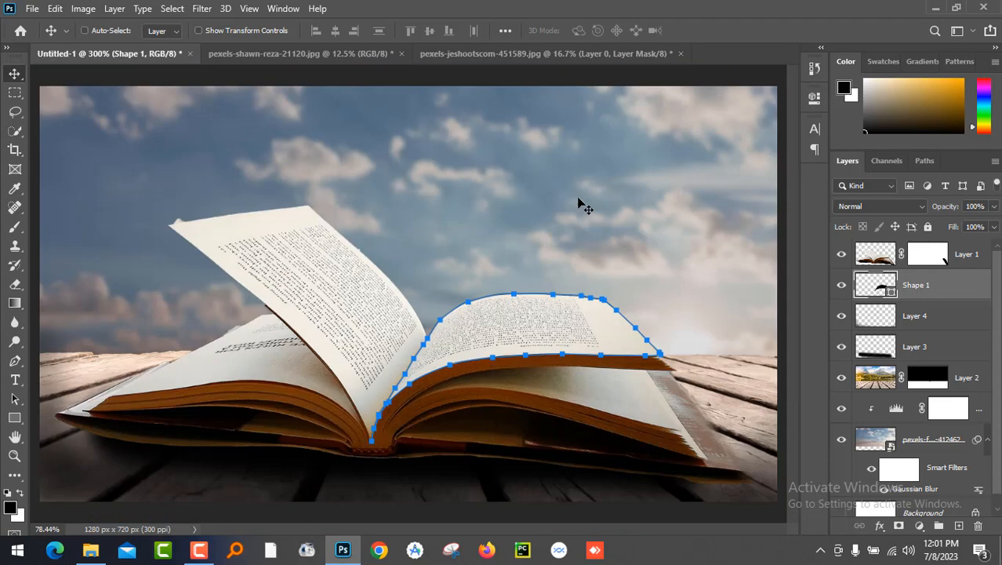
{"action": "left_click_drag", "start_coordinate": [892, 252], "coordinate": [892, 295]}
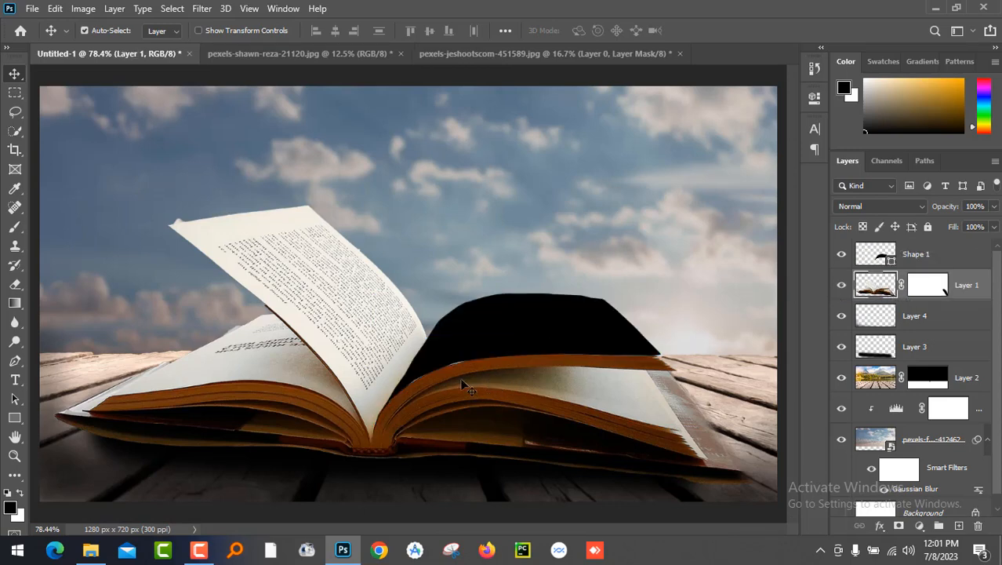
Shift the whole black page shape slightly downward with the Path Selection tool to cover the white slivers along its lower edge
{"action": "key", "text": "ctrl+plus"}
{"action": "key", "text": "ctrl+plus"}
{"action": "key", "text": "ctrl+plus"}
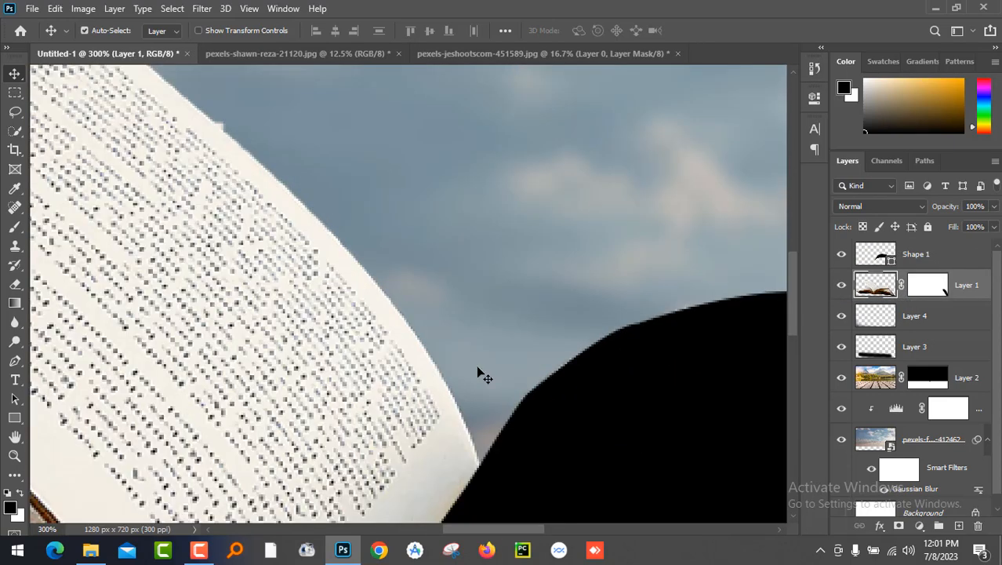
{"action": "left_click_drag", "start_coordinate": [652, 402], "coordinate": [543, 94]}
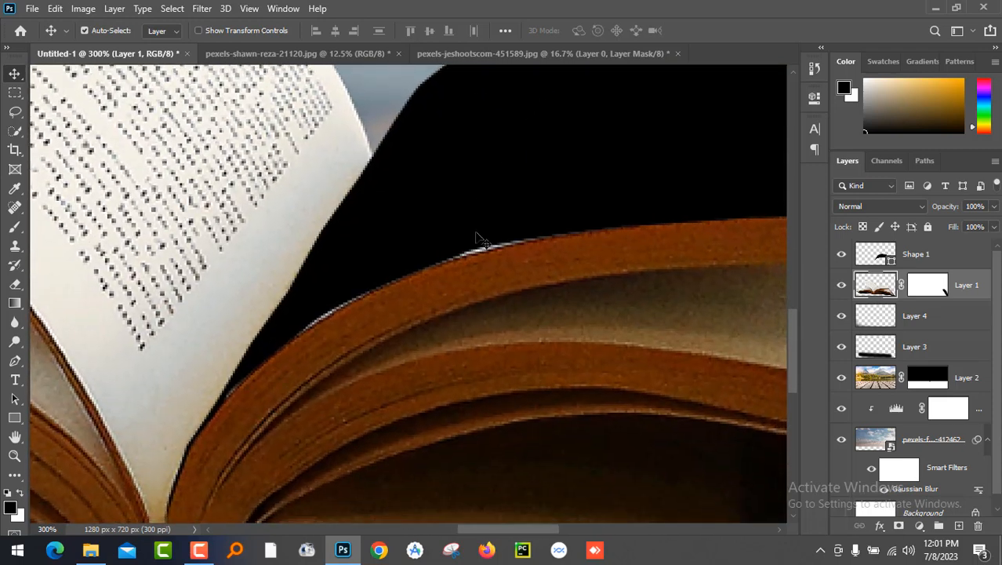
{"action": "left_click", "coordinate": [477, 247]}
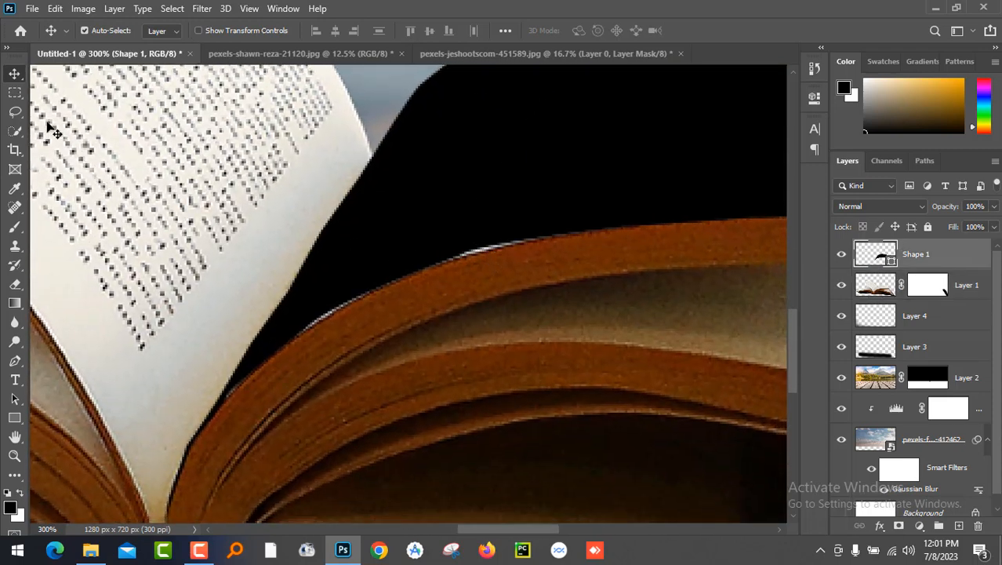
{"action": "left_click", "coordinate": [18, 361]}
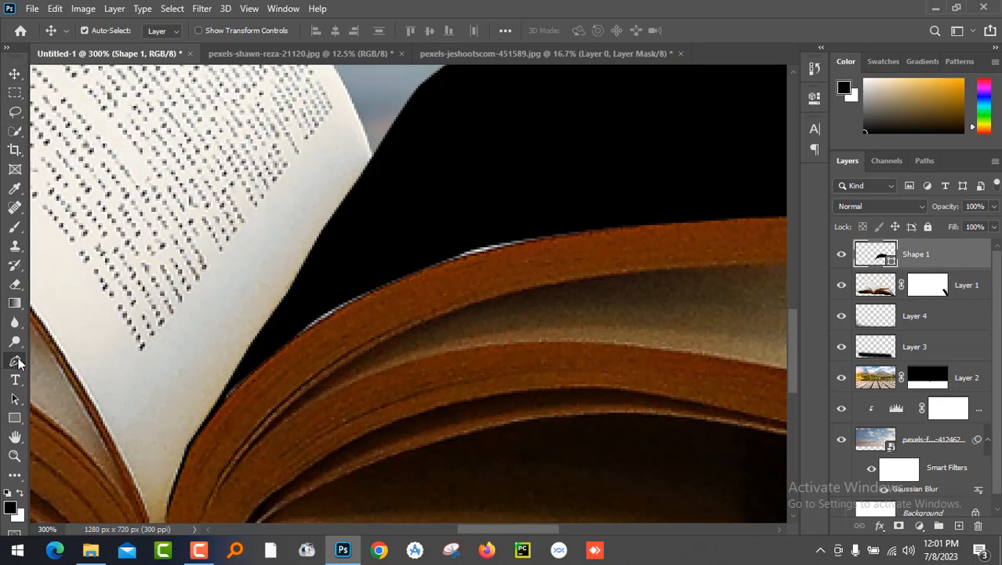
{"action": "left_click", "coordinate": [15, 398]}
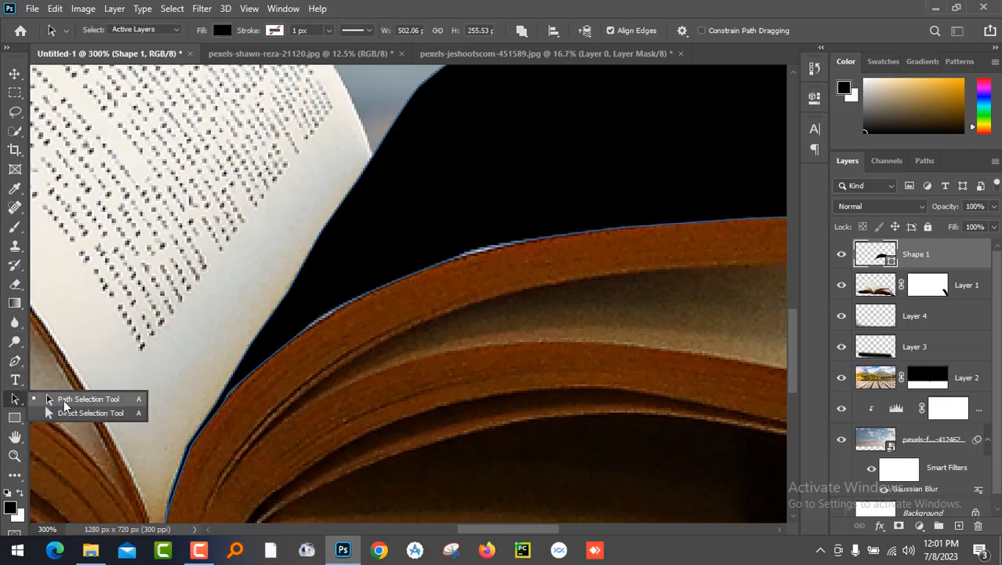
{"action": "left_click", "coordinate": [63, 400]}
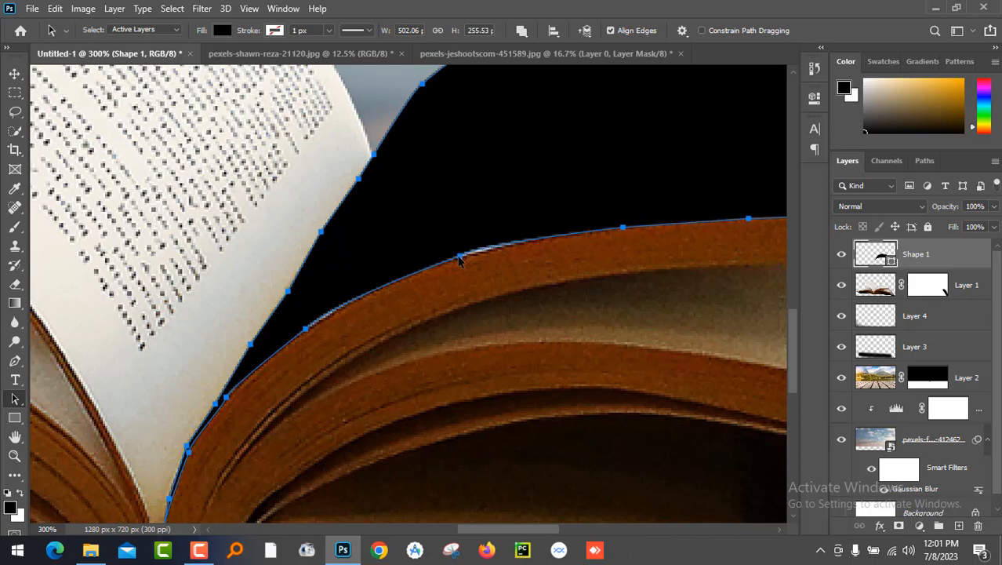
{"action": "left_click_drag", "start_coordinate": [460, 261], "coordinate": [471, 268]}
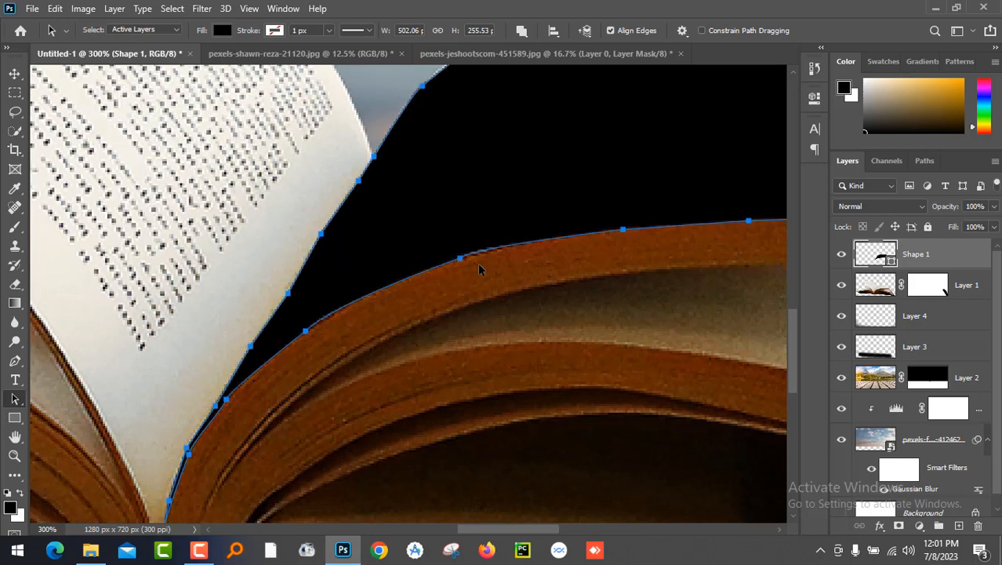
{"action": "key", "text": "ctrl+0"}
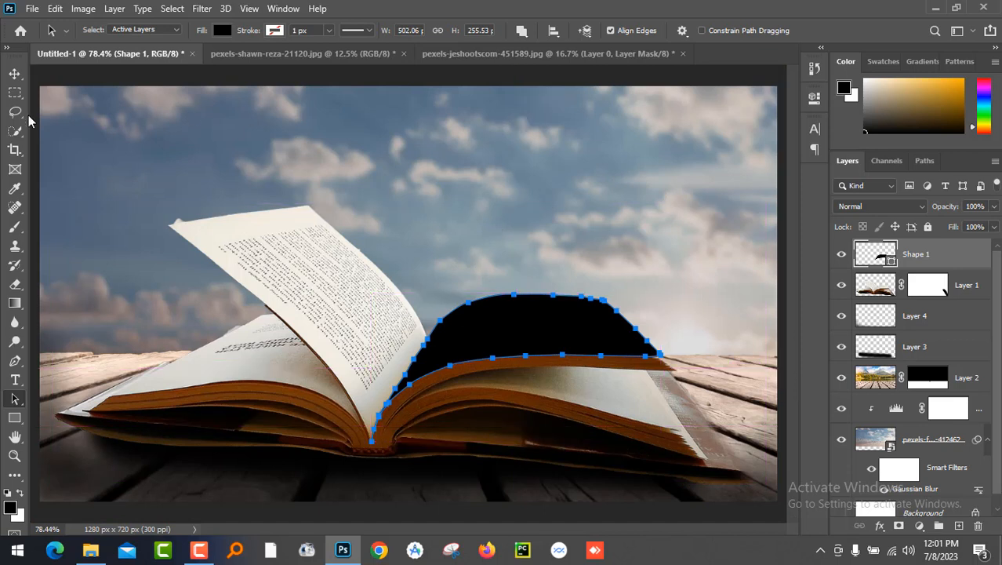
Hide the Shape 1 layer and start a second black pen shape at the spine, following the raised left page's inner edge
{"action": "left_click", "coordinate": [14, 73]}
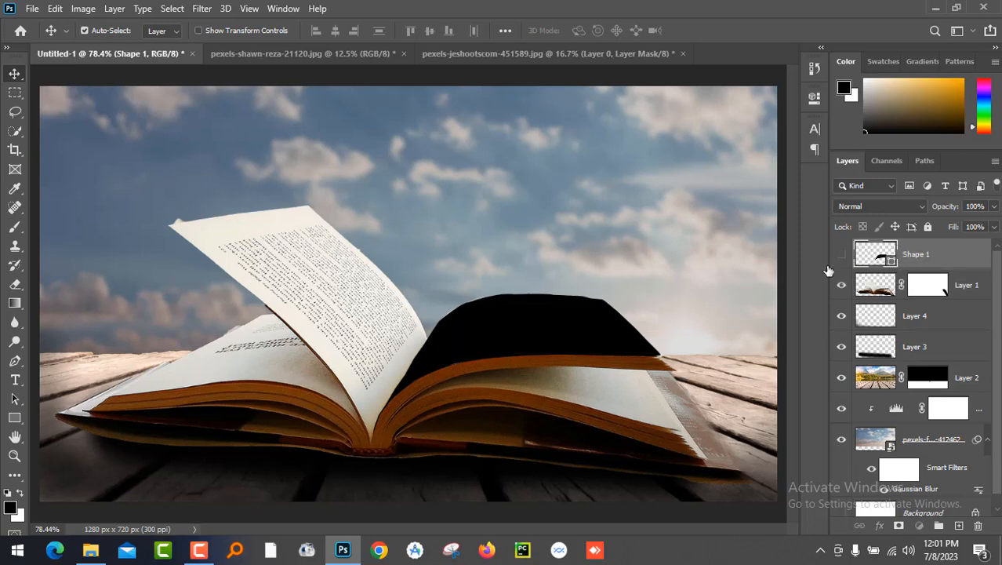
{"action": "key", "text": "ctrl+plus"}
{"action": "key", "text": "ctrl+plus"}
{"action": "key", "text": "ctrl+plus"}
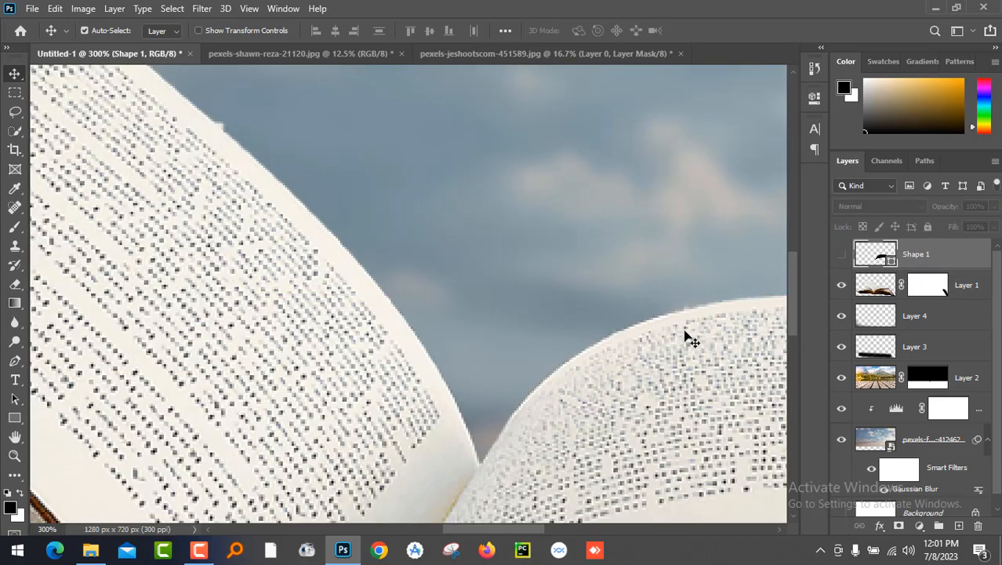
{"action": "left_click_drag", "start_coordinate": [417, 436], "coordinate": [443, 153]}
{"action": "left_click_drag", "start_coordinate": [415, 288], "coordinate": [435, 181]}
{"action": "left_click", "coordinate": [14, 362]}
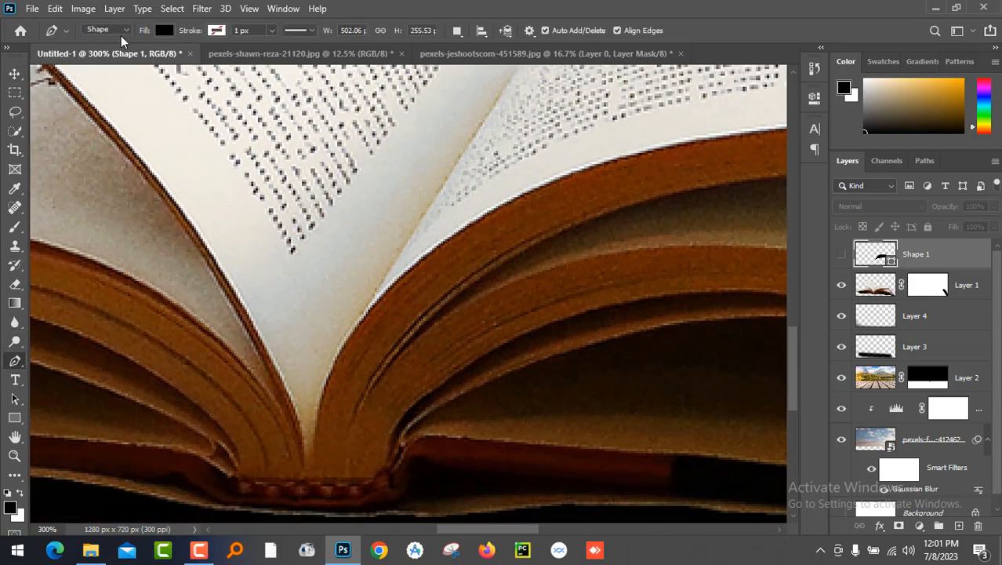
{"action": "left_click", "coordinate": [308, 464]}
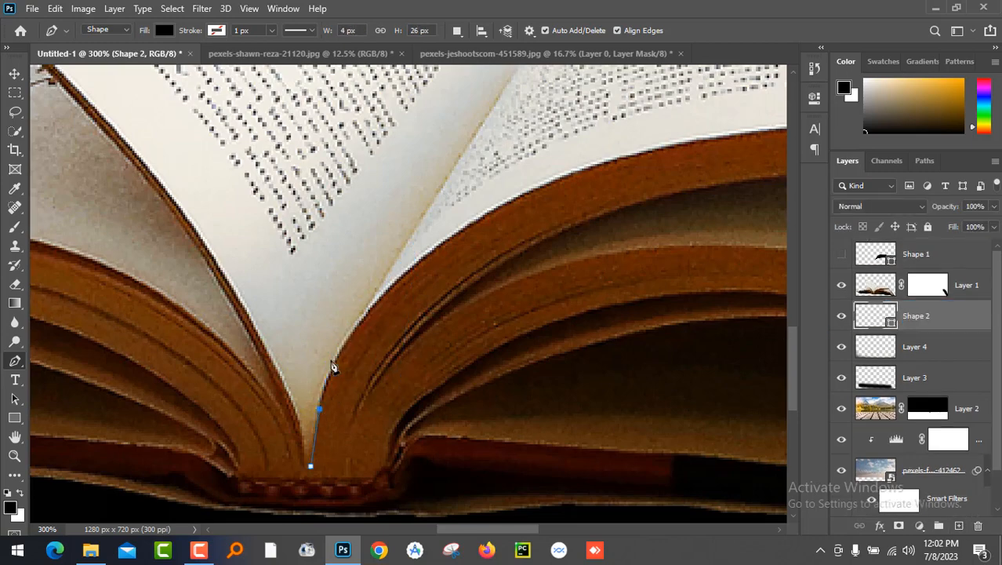
{"action": "left_click", "coordinate": [331, 363]}
{"action": "left_click", "coordinate": [369, 304]}
Continue the second shape's path up the gutter toward the point where the two pages meet
{"action": "left_click_drag", "start_coordinate": [402, 252], "coordinate": [356, 354]}
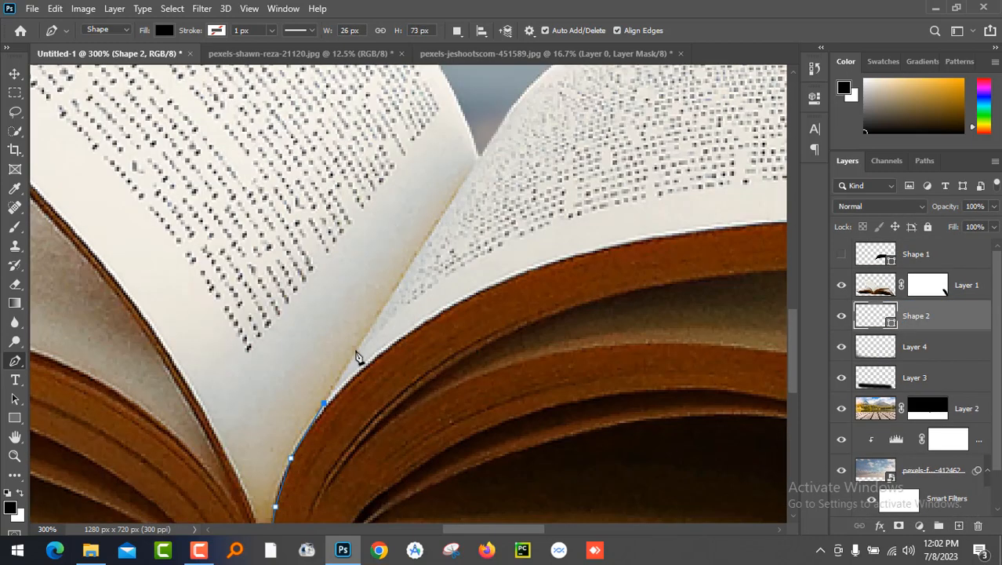
{"action": "left_click", "coordinate": [356, 354]}
{"action": "left_click", "coordinate": [376, 313]}
{"action": "left_click", "coordinate": [402, 266]}
Carry the path past the pages' meeting point and curve it onto the raised left page's outer edge
{"action": "key", "text": "ctrl+plus"}
{"action": "key", "text": "ctrl+plus"}
{"action": "left_click_drag", "start_coordinate": [378, 183], "coordinate": [457, 359]}
{"action": "left_click_drag", "start_coordinate": [418, 285], "coordinate": [390, 250]}
{"action": "left_click", "coordinate": [418, 285], "text": "alt"}
{"action": "key", "text": "alt+space"}
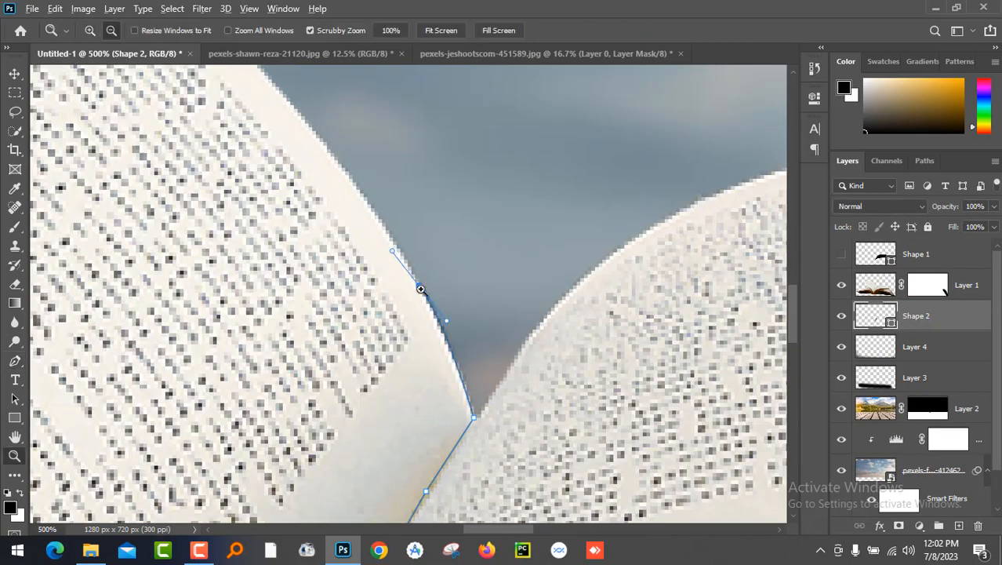
Continue the second shape's path along the raised left page's outer edge toward its upper corner
{"action": "left_click_drag", "start_coordinate": [329, 148], "coordinate": [310, 130]}
{"action": "left_click", "coordinate": [329, 149], "text": "alt"}
{"action": "left_click_drag", "start_coordinate": [329, 148], "coordinate": [472, 371]}
{"action": "left_click", "coordinate": [382, 266]}
{"action": "left_click", "coordinate": [327, 212]}
{"action": "left_click_drag", "start_coordinate": [326, 212], "coordinate": [415, 360]}
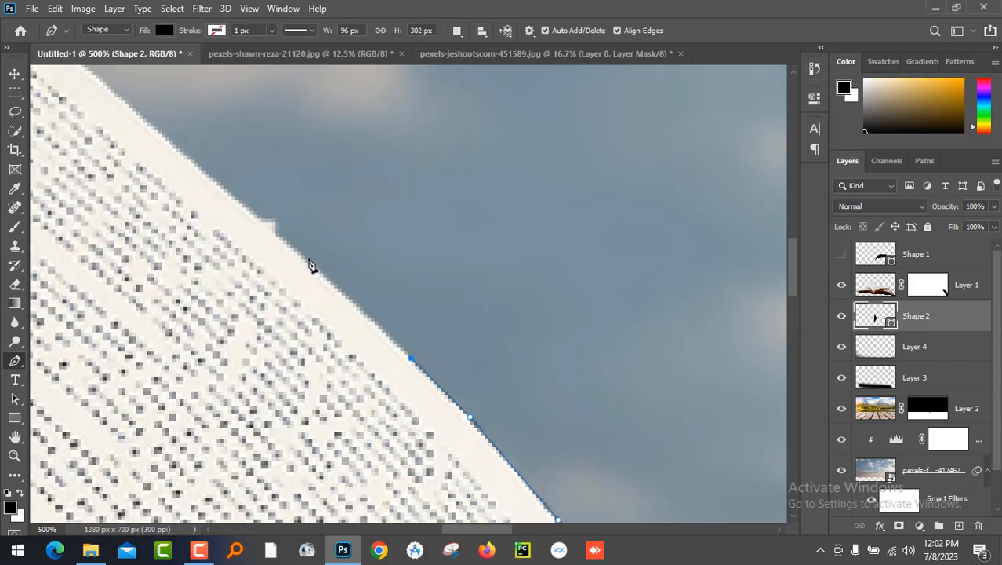
{"action": "left_click", "coordinate": [207, 173]}
{"action": "left_click_drag", "start_coordinate": [103, 79], "coordinate": [318, 273]}
{"action": "left_click", "coordinate": [240, 203]}
Trace the path along the raised page's top edge to its far pointed tip
{"action": "left_click_drag", "start_coordinate": [168, 137], "coordinate": [488, 226]}
{"action": "left_click", "coordinate": [370, 288]}
{"action": "left_click", "coordinate": [276, 303]}
{"action": "left_click", "coordinate": [193, 313]}
{"action": "left_click_drag", "start_coordinate": [193, 313], "coordinate": [422, 285]}
{"action": "left_click", "coordinate": [309, 301]}
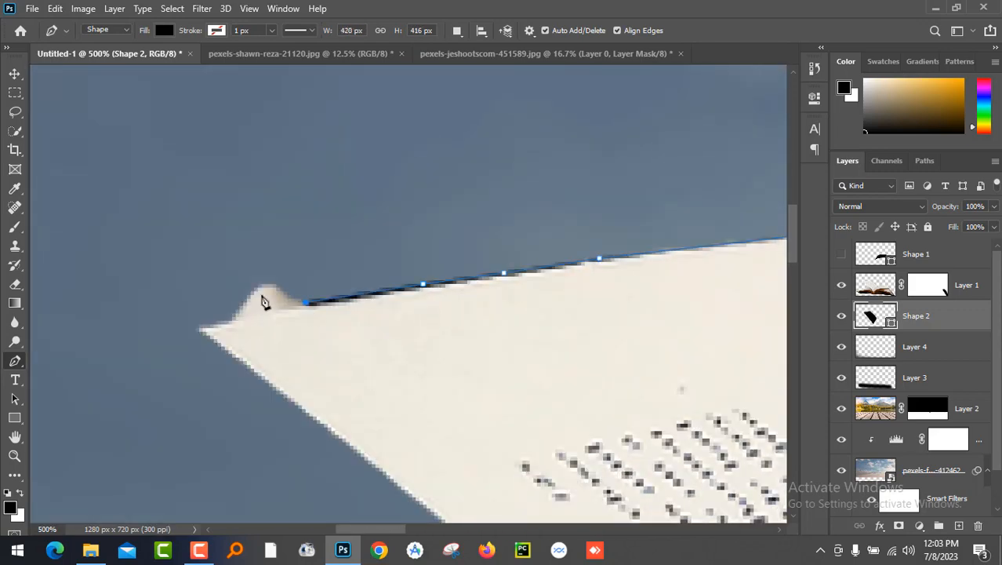
{"action": "left_click", "coordinate": [198, 331]}
Trace the path from the page's tip down the first part of its underside edge
{"action": "left_click_drag", "start_coordinate": [198, 331], "coordinate": [92, 192]}
{"action": "left_click", "coordinate": [186, 260]}
{"action": "left_click", "coordinate": [282, 338]}
{"action": "left_click", "coordinate": [335, 355]}
{"action": "left_click_drag", "start_coordinate": [335, 356], "coordinate": [189, 188]}
{"action": "left_click", "coordinate": [314, 297]}
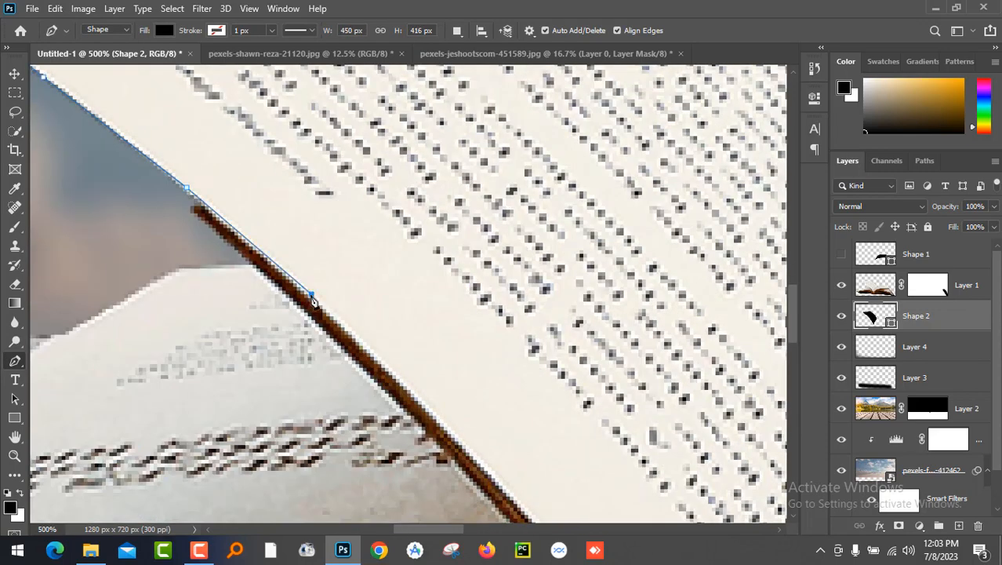
Follow the raised page's underside edge down to the spine and close the second shape at its starting point
{"action": "key", "text": "ctrl+minus"}
{"action": "key", "text": "ctrl+minus"}
{"action": "key", "text": "ctrl+minus"}
{"action": "left_click", "coordinate": [412, 334]}
{"action": "left_click", "coordinate": [465, 389]}
{"action": "left_click_drag", "start_coordinate": [466, 389], "coordinate": [365, 267]}
{"action": "left_click", "coordinate": [410, 321]}
{"action": "left_click", "coordinate": [485, 451]}
{"action": "left_click", "coordinate": [497, 492]}
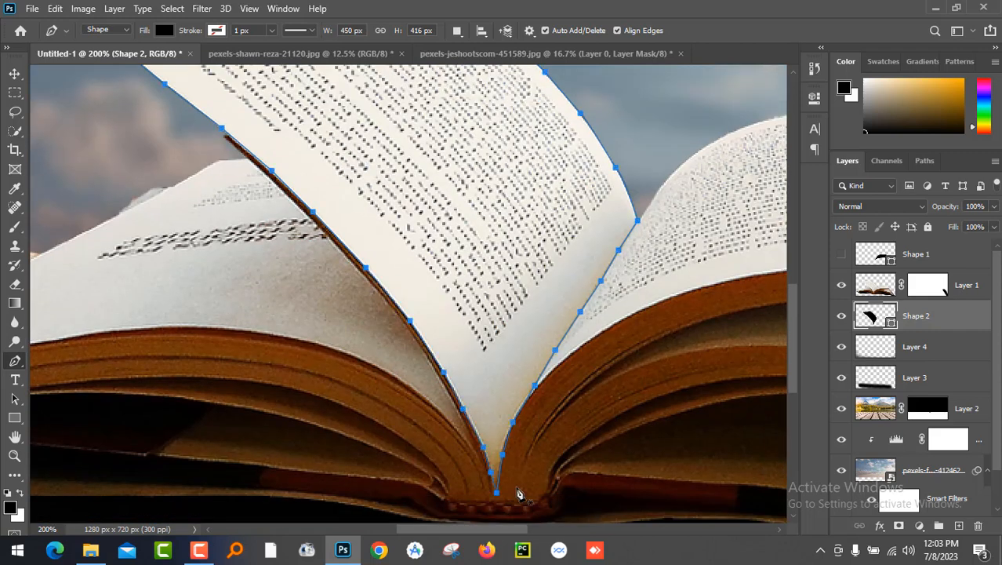
Move Layer 1 below Shape 2 in the layer order and show the Shape 1 layer again
{"action": "mouse_move", "coordinate": [918, 262]}
{"action": "left_mouse_down"}
{"action": "mouse_move", "coordinate": [919, 286]}
{"action": "mouse_move", "coordinate": [921, 274]}
{"action": "left_mouse_up"}
{"action": "left_click_drag", "start_coordinate": [934, 284], "coordinate": [932, 325]}
{"action": "left_click", "coordinate": [841, 256]}
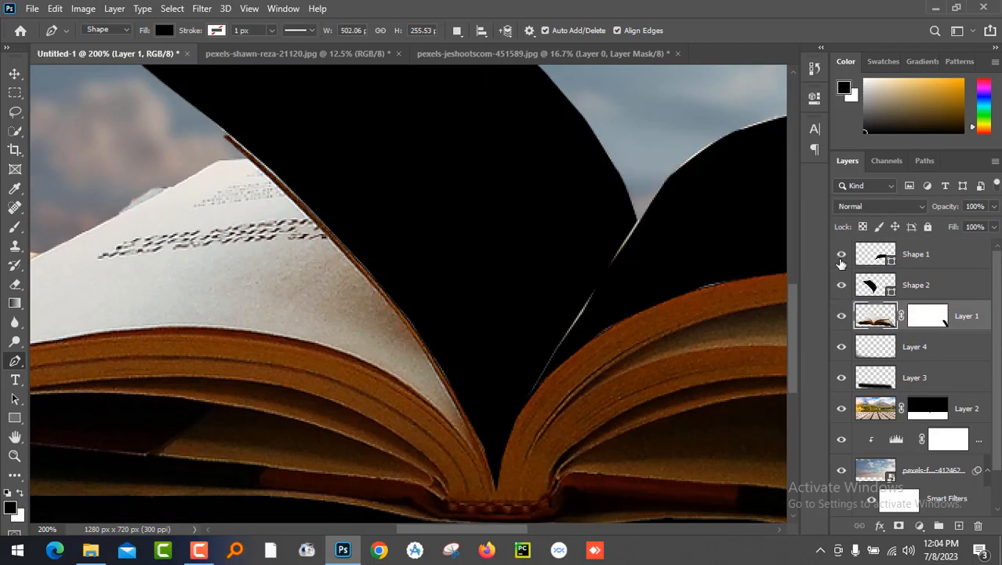
{"action": "key", "text": "ctrl+0"}
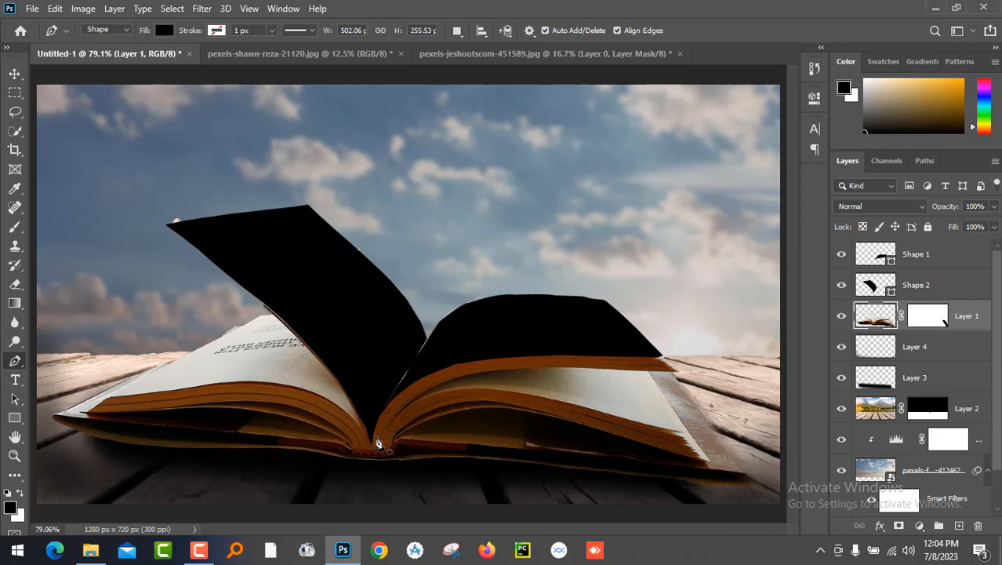
Open the field_by_dreamrose_stock image from the New folder window in Adobe Photoshop 2020
{"action": "left_click", "coordinate": [14, 74]}
{"action": "left_click", "coordinate": [90, 550]}
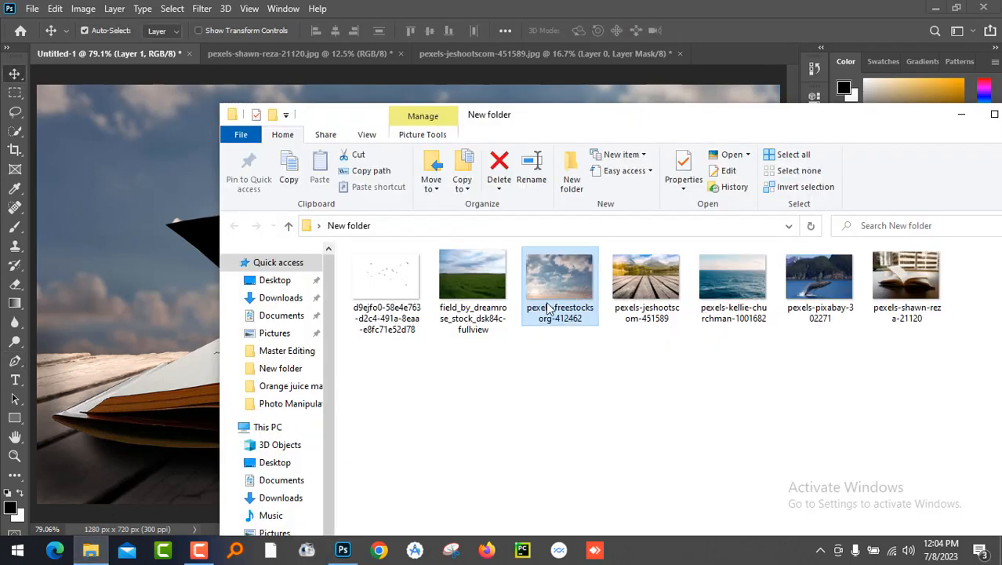
{"action": "left_click", "coordinate": [461, 289]}
{"action": "right_click", "coordinate": [462, 288]}
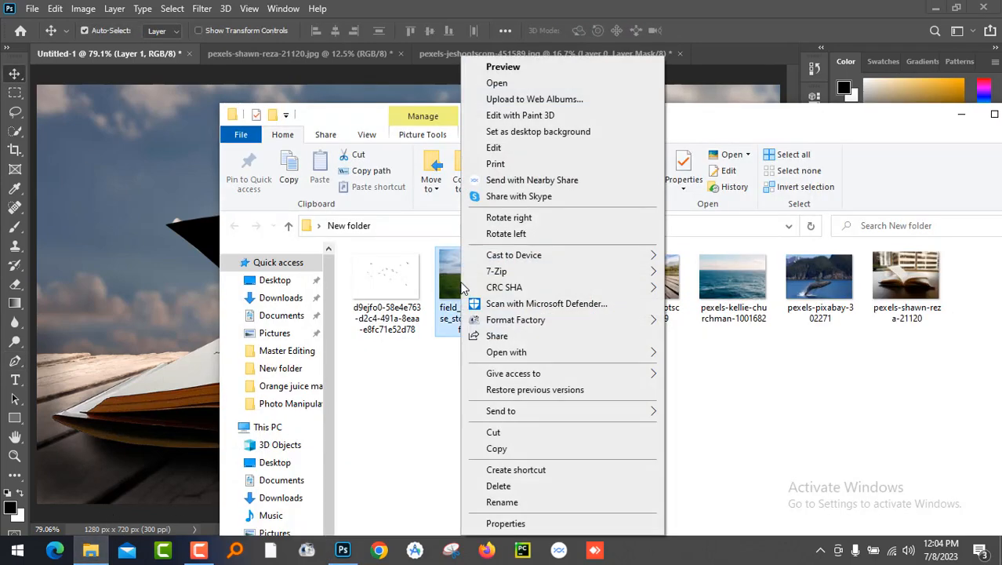
{"action": "mouse_move", "coordinate": [582, 356]}
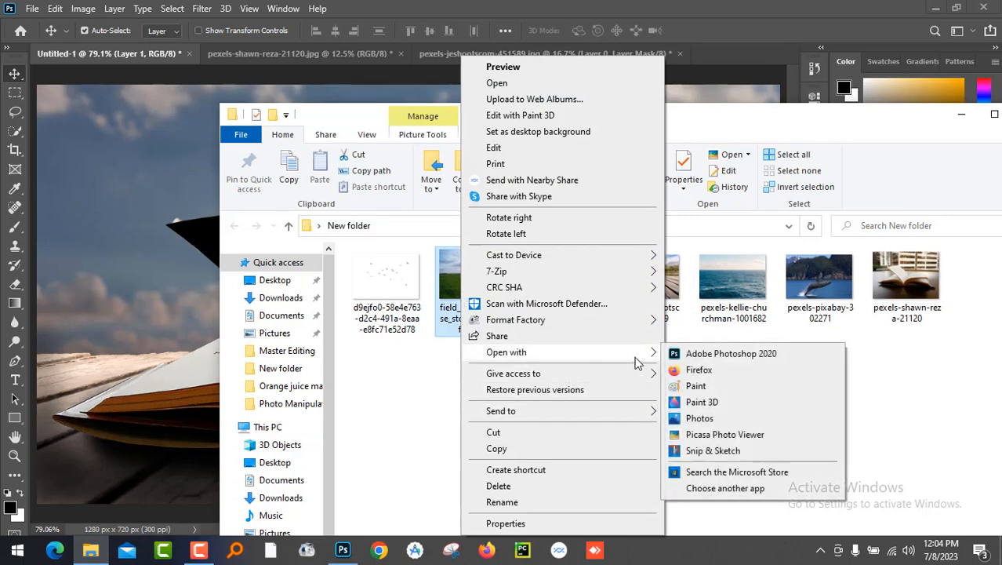
{"action": "left_click", "coordinate": [714, 362]}
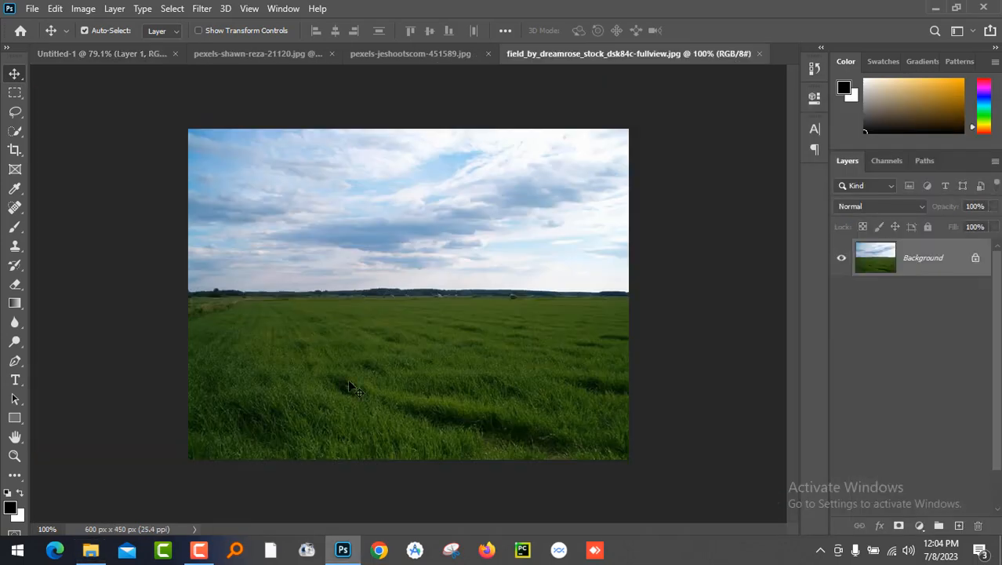
Select the grass below the horizon with a rectangular marquee and cut it out of the field image
{"action": "left_click", "coordinate": [15, 92]}
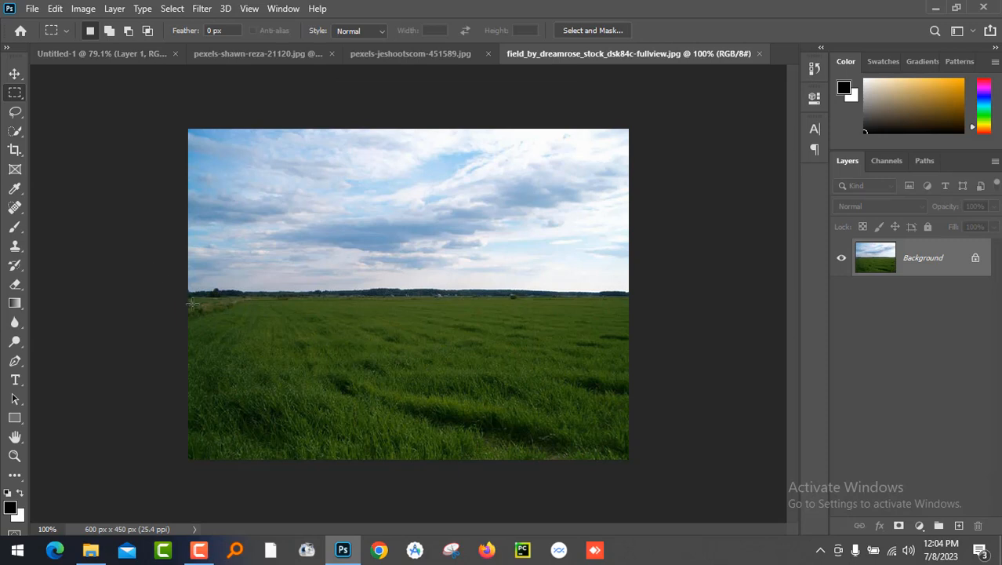
{"action": "left_click_drag", "start_coordinate": [187, 304], "coordinate": [615, 455]}
{"action": "key", "text": "ctrl+x"}
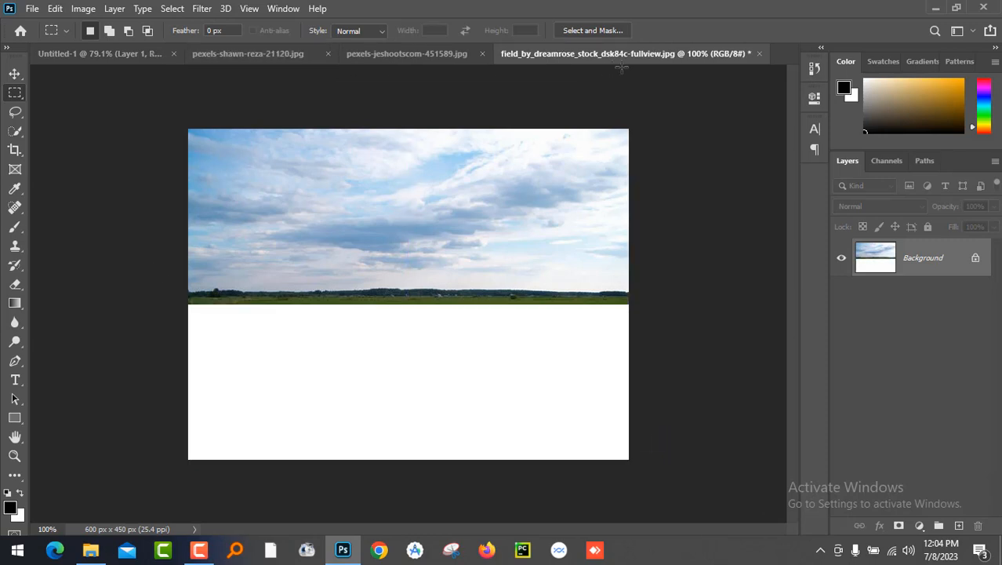
Close the field image without saving and paste the cut grass into the book composition
{"action": "left_click", "coordinate": [757, 54]}
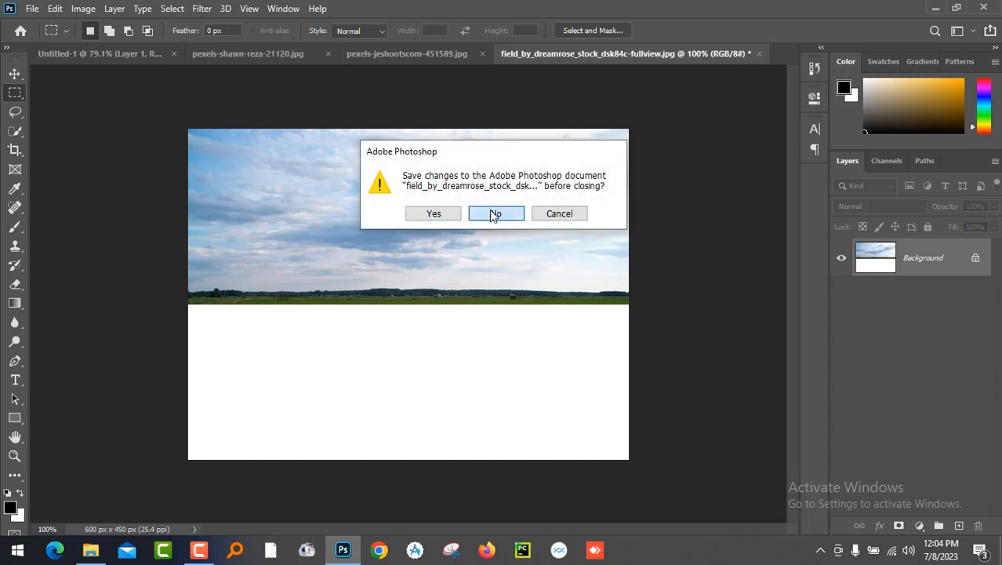
{"action": "left_click", "coordinate": [495, 214]}
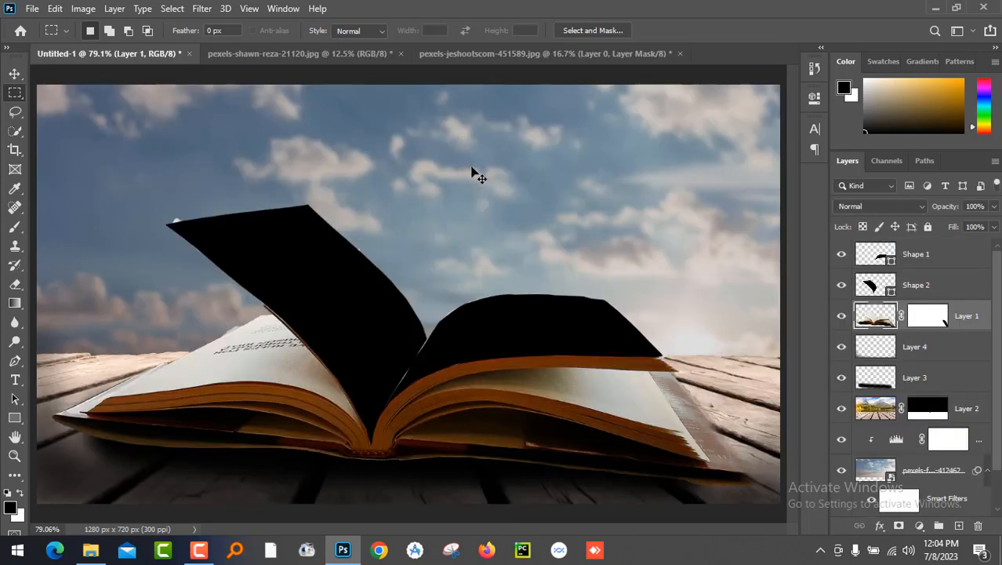
{"action": "key", "text": "ctrl+v"}
Position the grass over the right page and move Layer 5 above Shape 1 in the layer order
{"action": "left_click", "coordinate": [14, 73]}
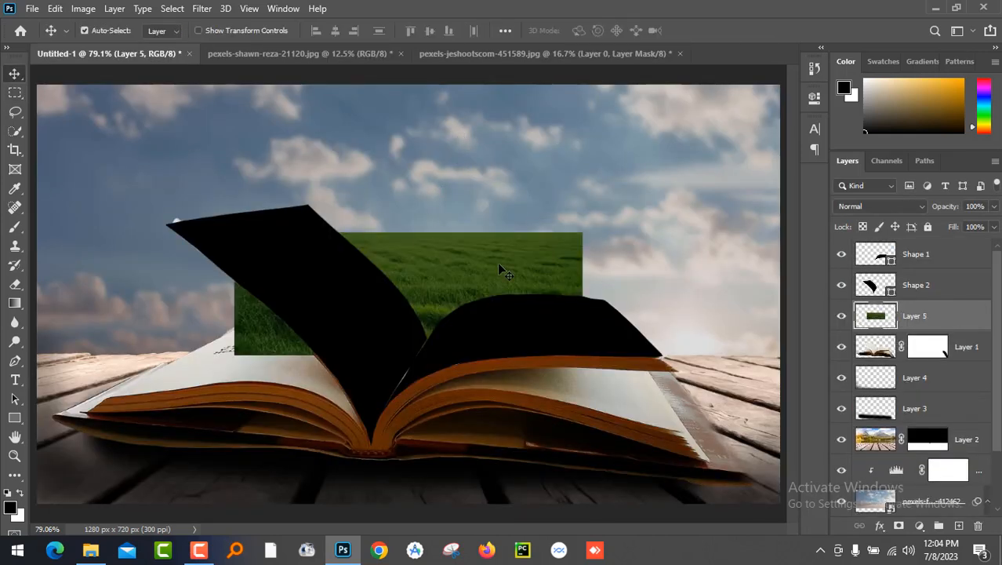
{"action": "left_click_drag", "start_coordinate": [498, 262], "coordinate": [633, 304]}
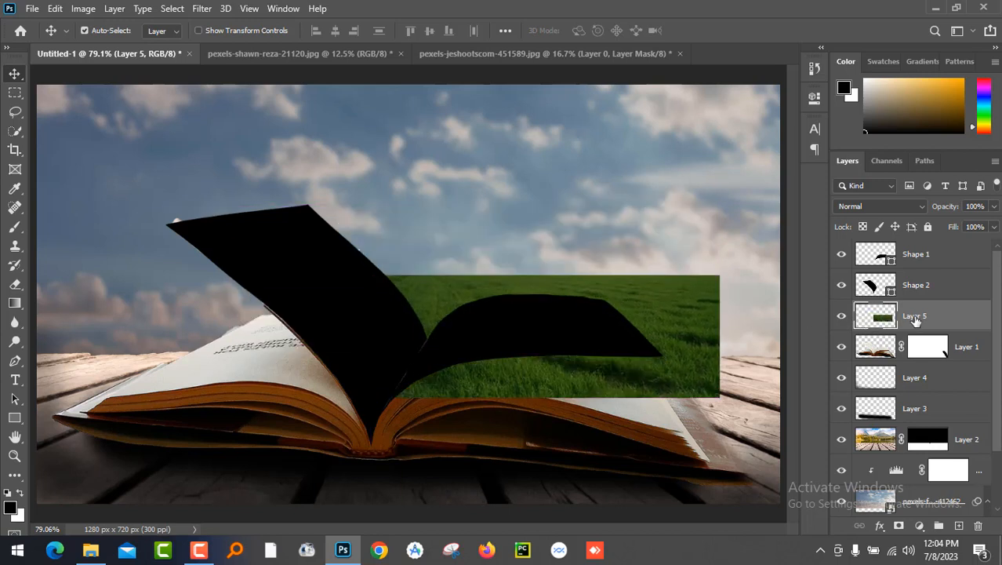
{"action": "left_click_drag", "start_coordinate": [915, 320], "coordinate": [911, 247]}
{"action": "left_click_drag", "start_coordinate": [581, 327], "coordinate": [558, 338]}
{"action": "left_click_drag", "start_coordinate": [914, 255], "coordinate": [924, 298]}
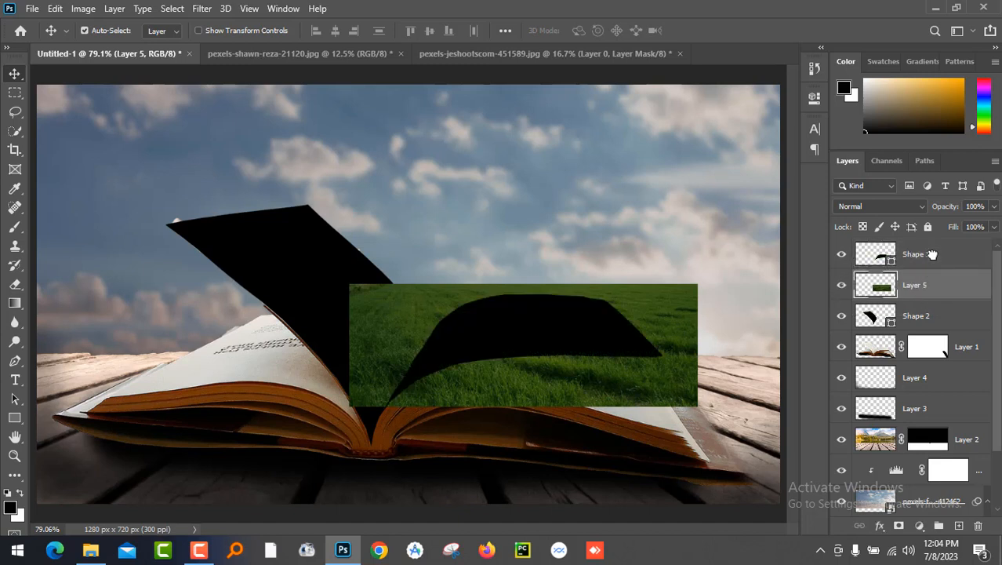
{"action": "left_click_drag", "start_coordinate": [930, 280], "coordinate": [920, 265]}
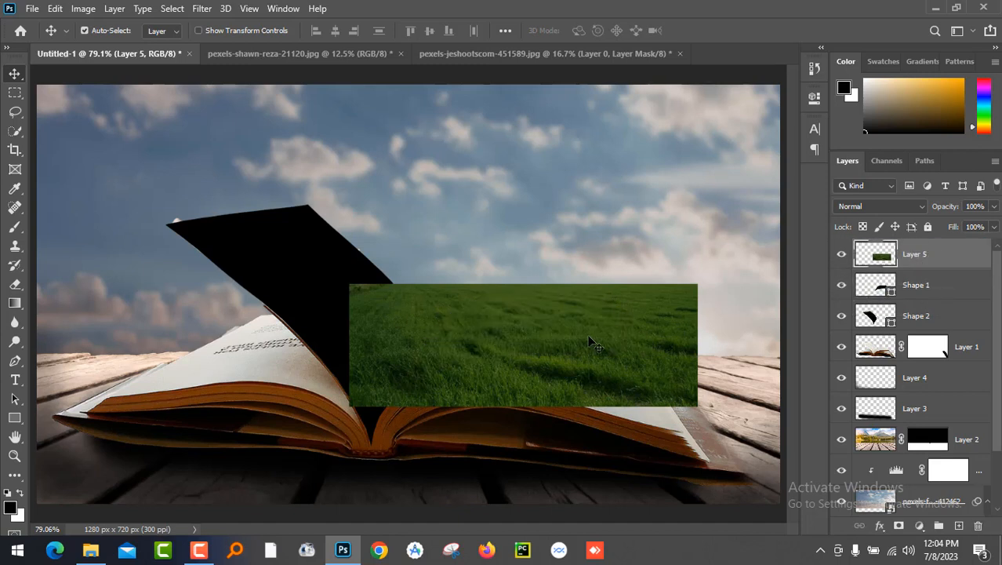
{"action": "left_click_drag", "start_coordinate": [589, 340], "coordinate": [584, 340]}
Scale the grass proportionally to about 111% and shift it slightly down so it spans the right page
{"action": "key", "text": "ctrl+t"}
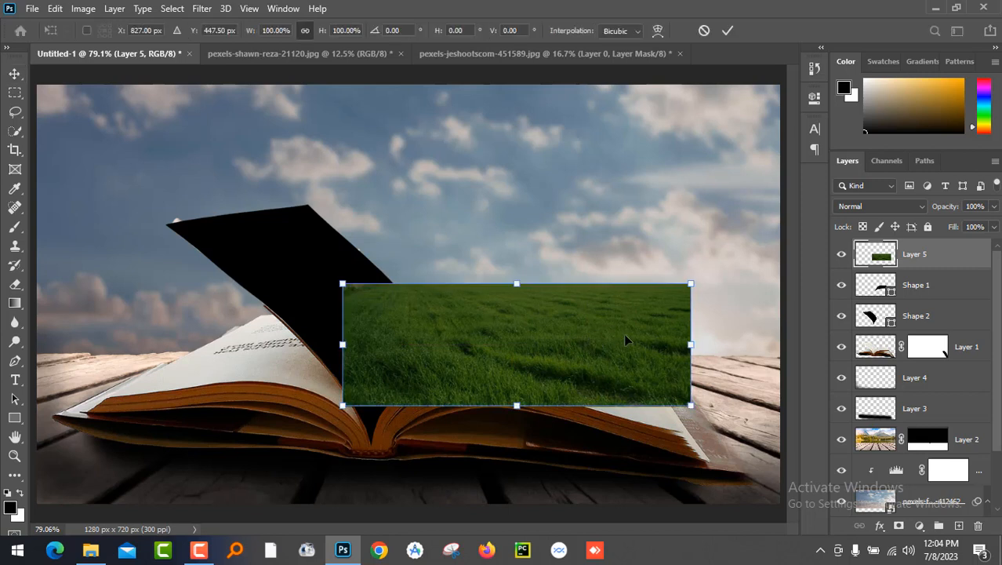
{"action": "left_click_drag", "start_coordinate": [333, 418], "coordinate": [317, 423]}
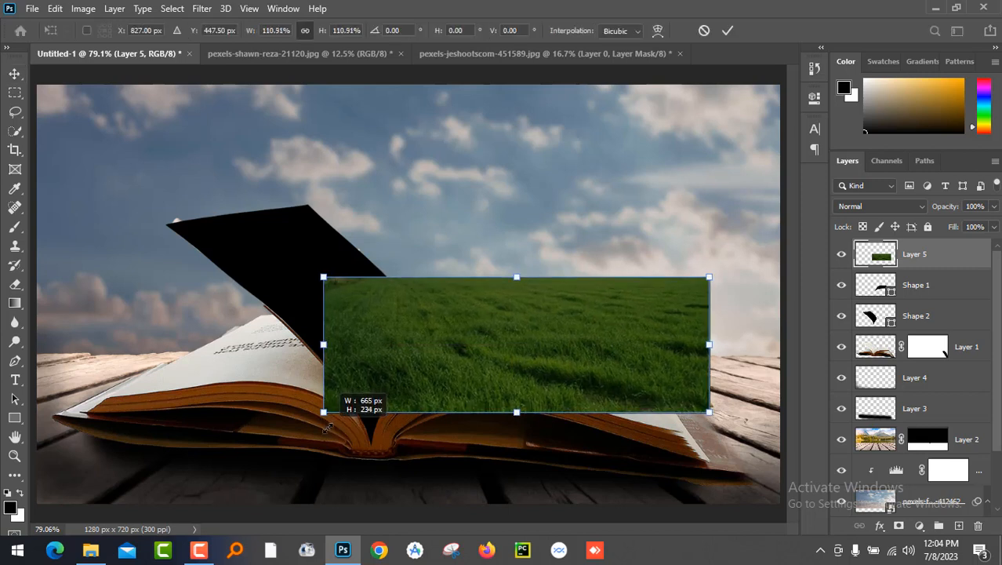
{"action": "mouse_move", "coordinate": [462, 374]}
{"action": "left_mouse_down"}
{"action": "mouse_move", "coordinate": [463, 393]}
{"action": "mouse_move", "coordinate": [463, 372]}
{"action": "left_mouse_up"}
{"action": "key", "text": "Return"}
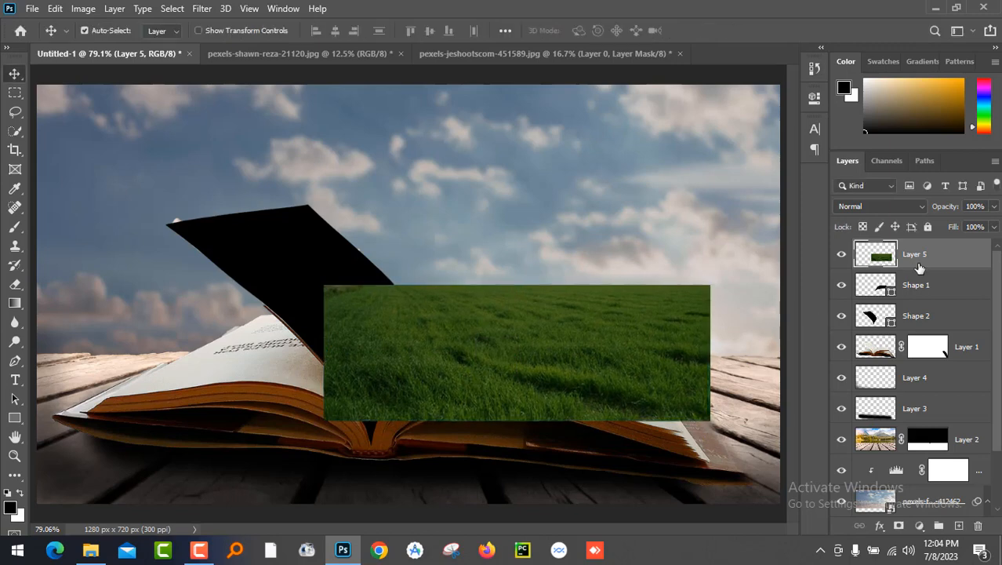
Clip the grass layer to Shape 1 and adjust its position within the right page
{"action": "right_click", "coordinate": [914, 260]}
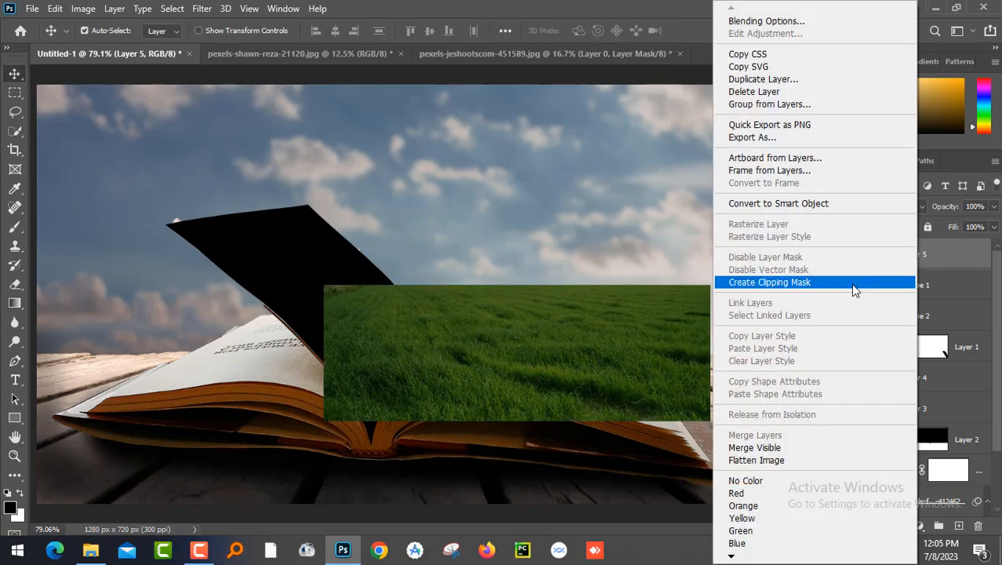
{"action": "left_click", "coordinate": [853, 284]}
{"action": "left_click_drag", "start_coordinate": [525, 338], "coordinate": [540, 338]}
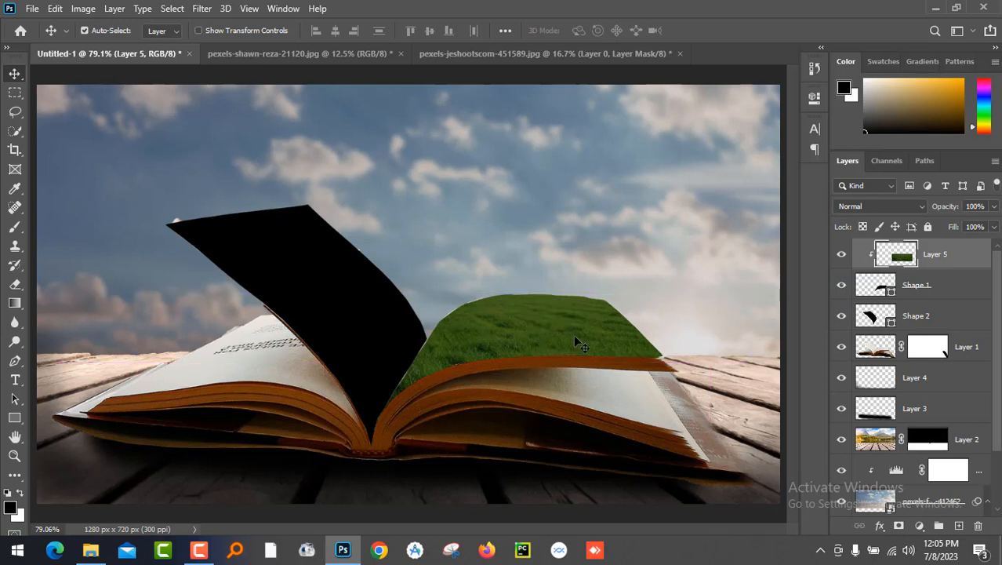
Add a Curves adjustment clipped to the grass and raise the middle of the RGB curve to brighten it
{"action": "left_click", "coordinate": [921, 526]}
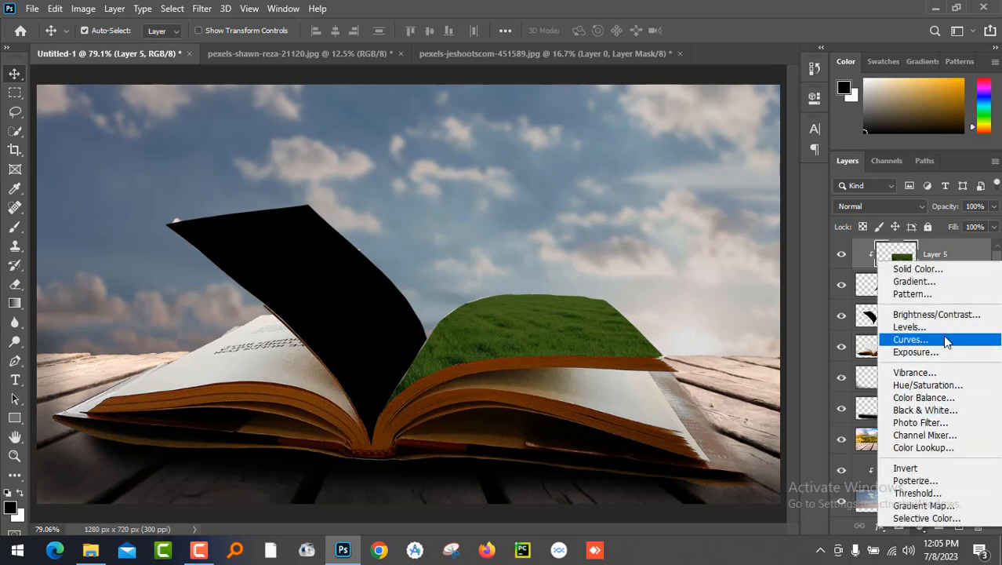
{"action": "left_click", "coordinate": [913, 340]}
{"action": "left_click_drag", "start_coordinate": [703, 245], "coordinate": [706, 342]}
{"action": "left_click", "coordinate": [690, 343]}
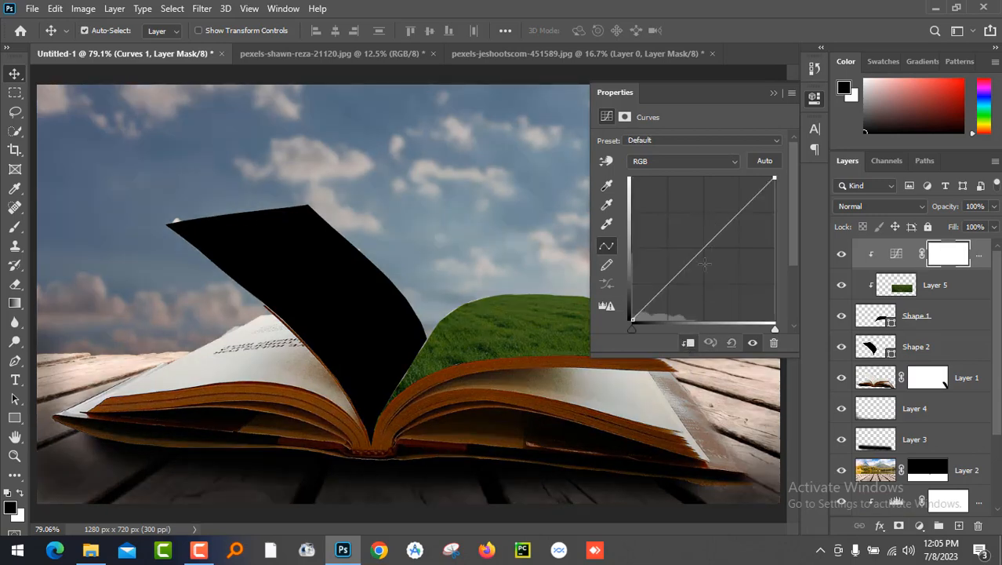
{"action": "left_click_drag", "start_coordinate": [705, 245], "coordinate": [690, 239]}
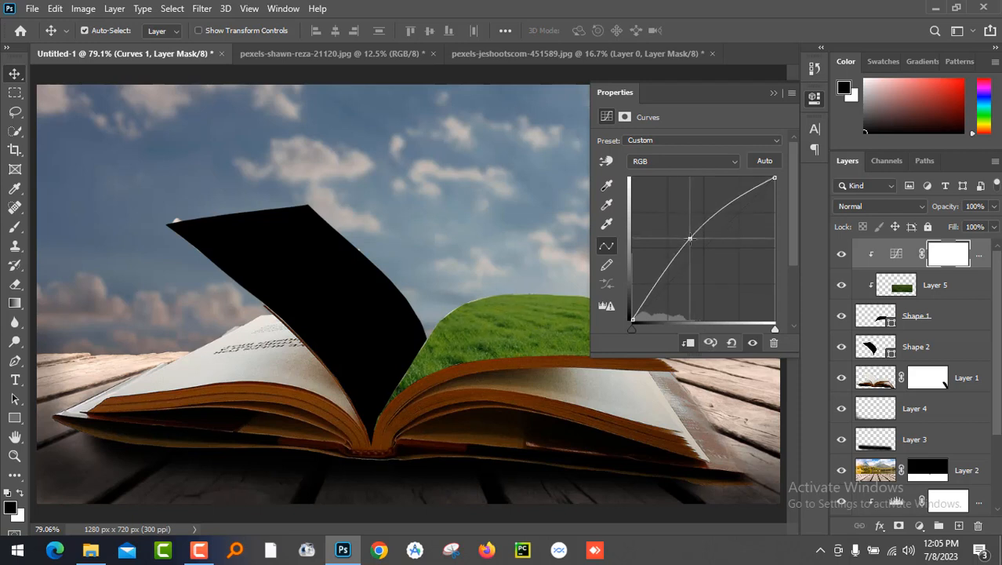
{"action": "left_click", "coordinate": [769, 93]}
Nudge the Shape 1 layer slightly upward to cover the white slivers along the grass page's upper edge
{"action": "key", "text": "ctrl+plus"}
{"action": "key", "text": "ctrl+plus"}
{"action": "key", "text": "ctrl+plus"}
{"action": "key", "text": "ctrl+plus"}
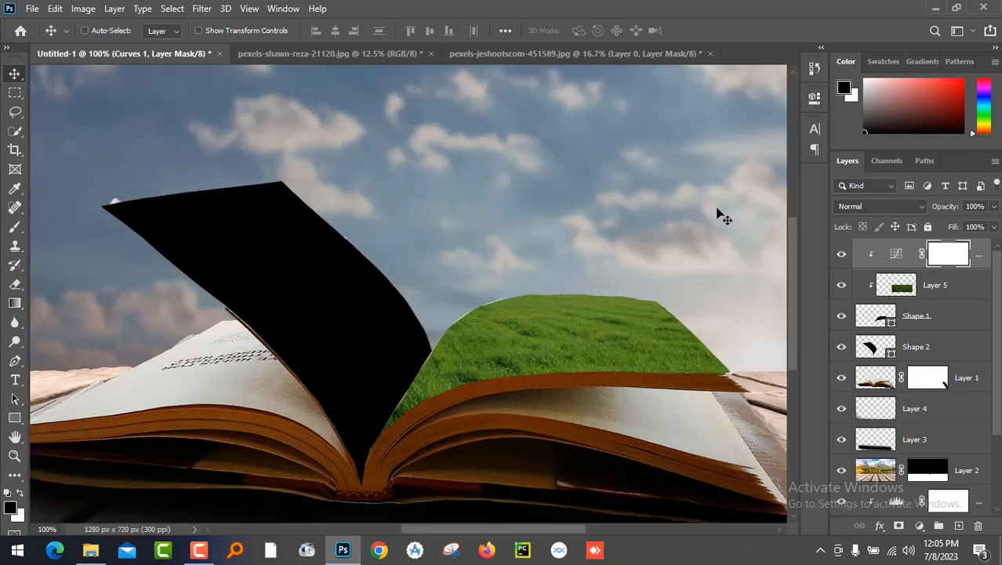
{"action": "left_click_drag", "start_coordinate": [679, 415], "coordinate": [502, 321]}
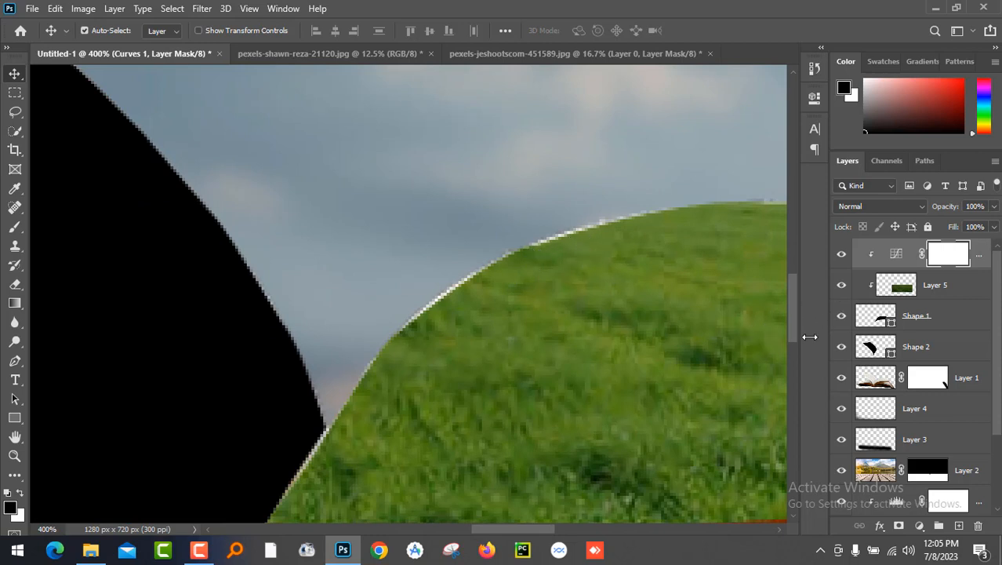
{"action": "left_click", "coordinate": [876, 319]}
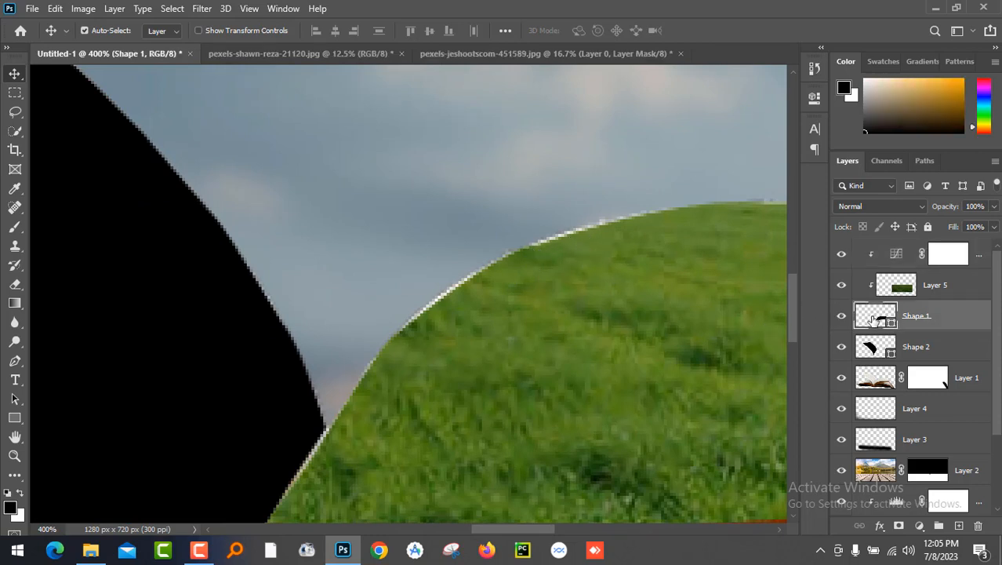
{"action": "key", "text": "Down"}
{"action": "key", "text": "Down"}
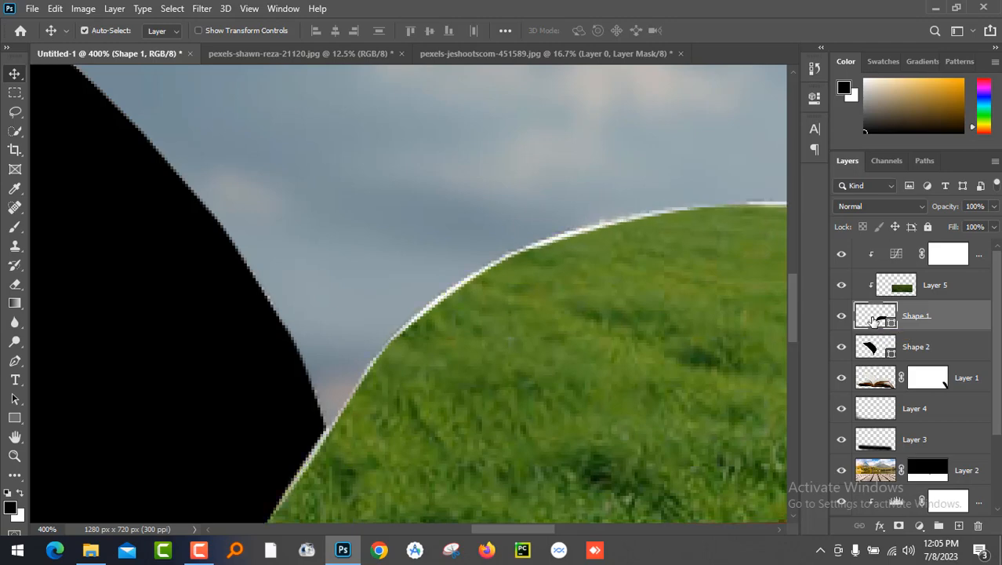
{"action": "key", "text": "Up"}
{"action": "key", "text": "Up"}
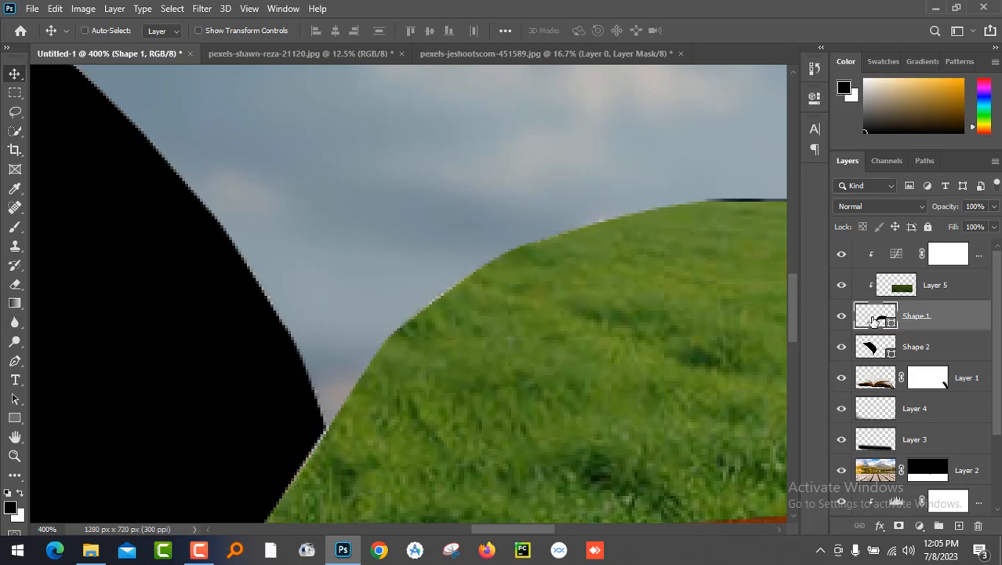
Invert the layer mask of the Curves adjustment above the grass to hide its brightening
{"action": "key", "text": "ctrl+0"}
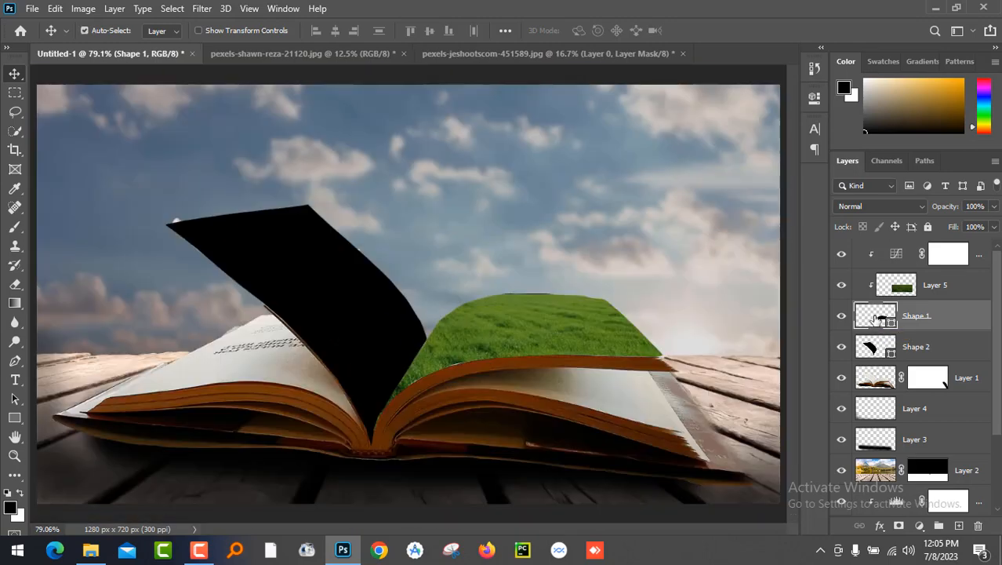
{"action": "key", "text": "ctrl+plus"}
{"action": "key", "text": "ctrl+plus"}
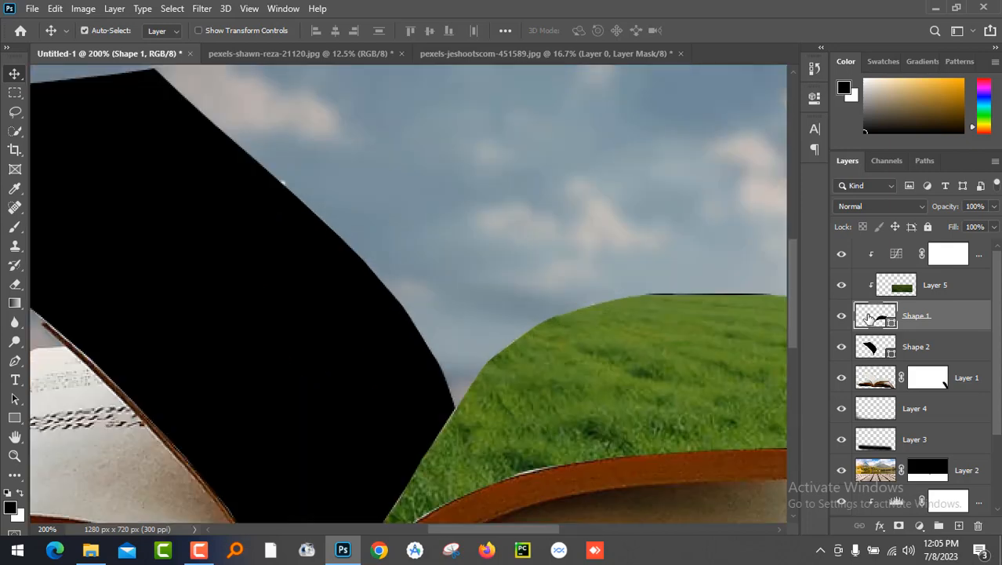
{"action": "left_click_drag", "start_coordinate": [688, 359], "coordinate": [456, 273]}
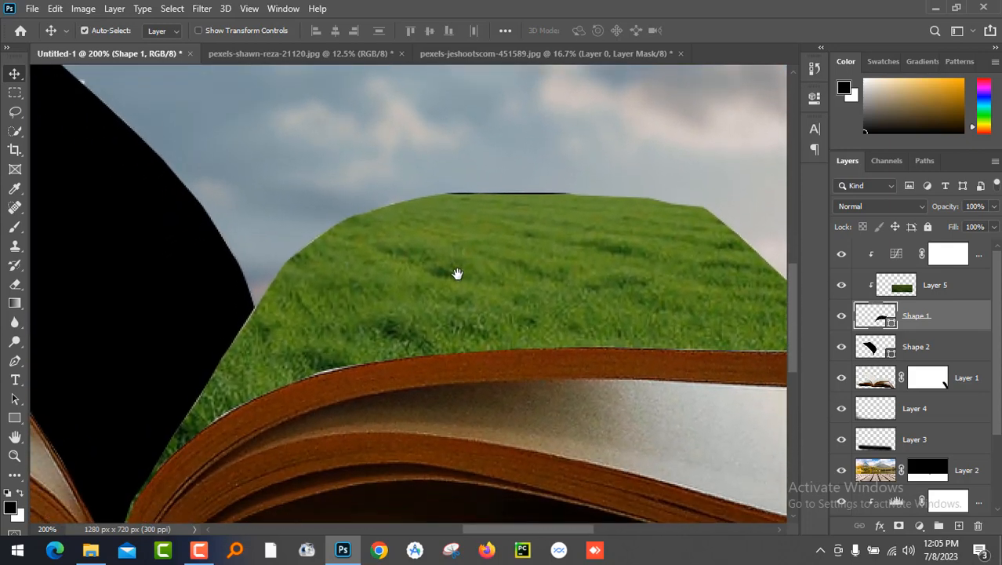
{"action": "left_click", "coordinate": [970, 255]}
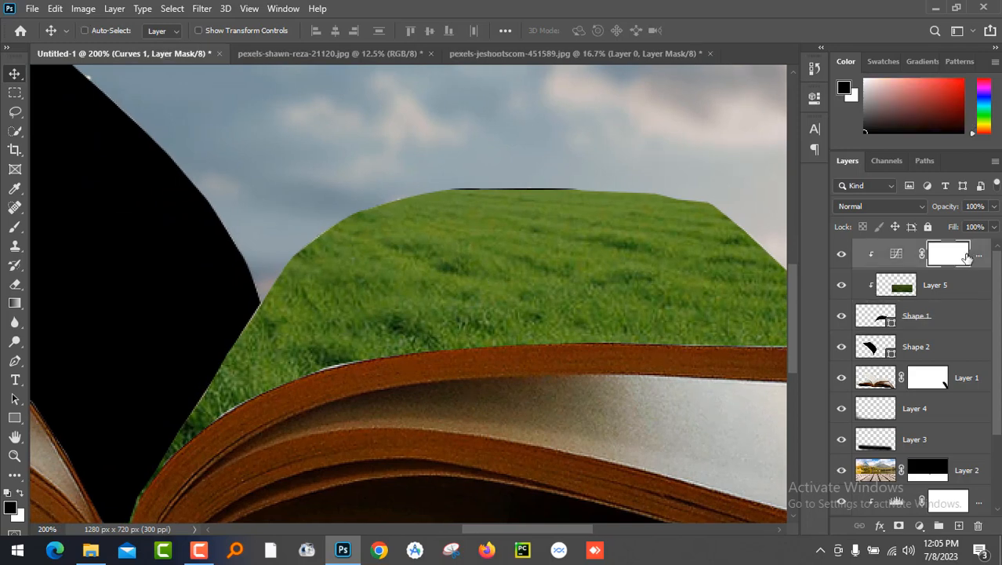
{"action": "key", "text": "ctrl+i"}
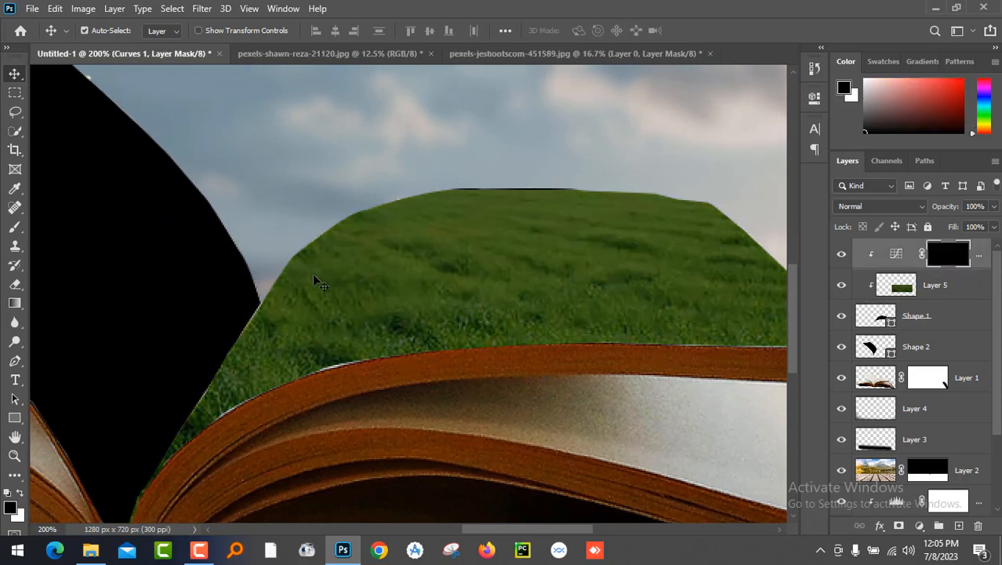
Paint white on the Curves mask along the grass's upper edge with the brush reduced to size 50
{"action": "left_click", "coordinate": [13, 225]}
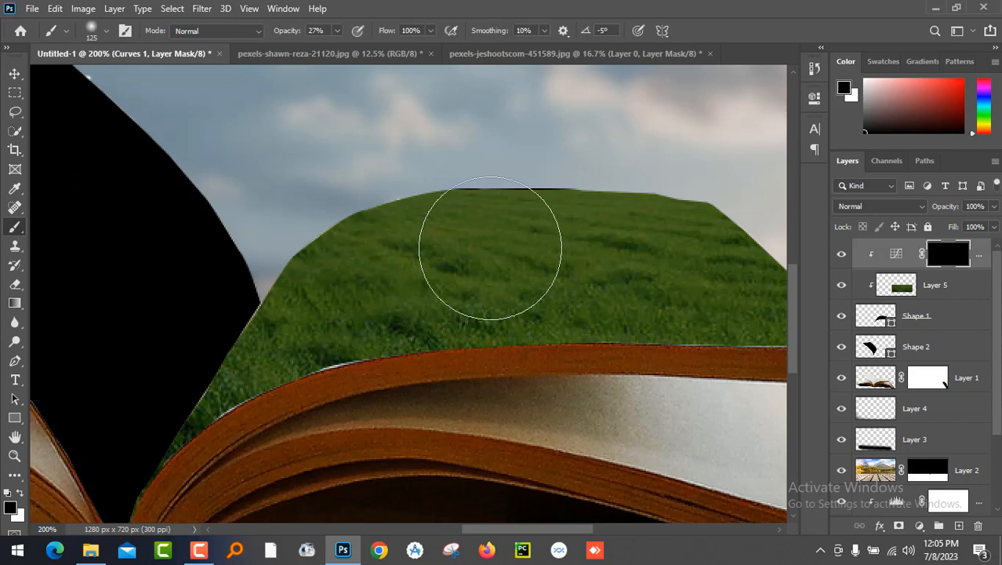
{"action": "key", "text": "bracketleft"}
{"action": "key", "text": "bracketleft"}
{"action": "key", "text": "bracketleft"}
{"action": "key", "text": "bracketleft"}
{"action": "key", "text": "bracketleft"}
{"action": "key", "text": "bracketleft"}
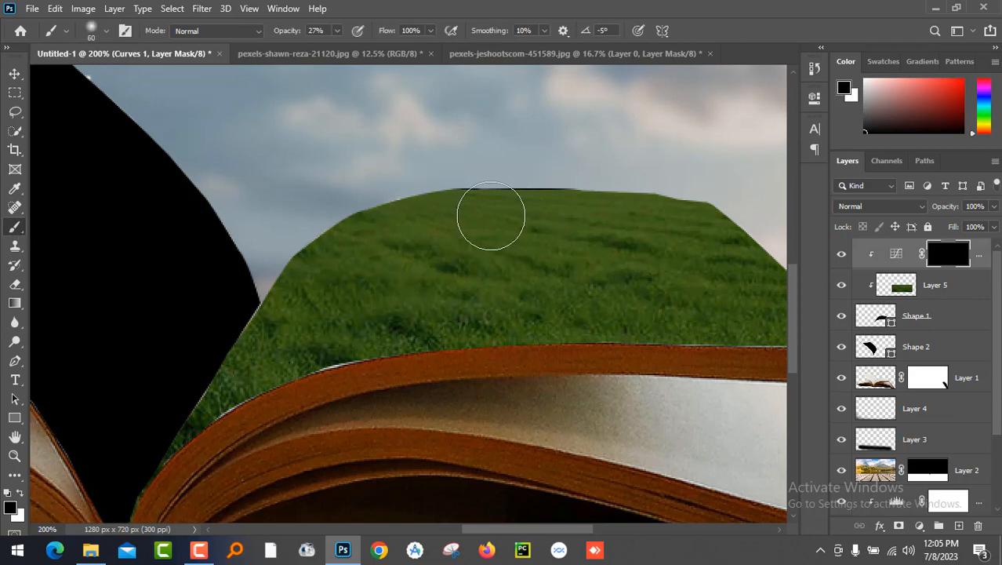
{"action": "left_click", "coordinate": [19, 493]}
{"action": "mouse_move", "coordinate": [456, 210]}
{"action": "left_mouse_down"}
{"action": "mouse_move", "coordinate": [666, 208]}
{"action": "mouse_move", "coordinate": [275, 204]}
{"action": "mouse_move", "coordinate": [644, 210]}
{"action": "left_mouse_up"}
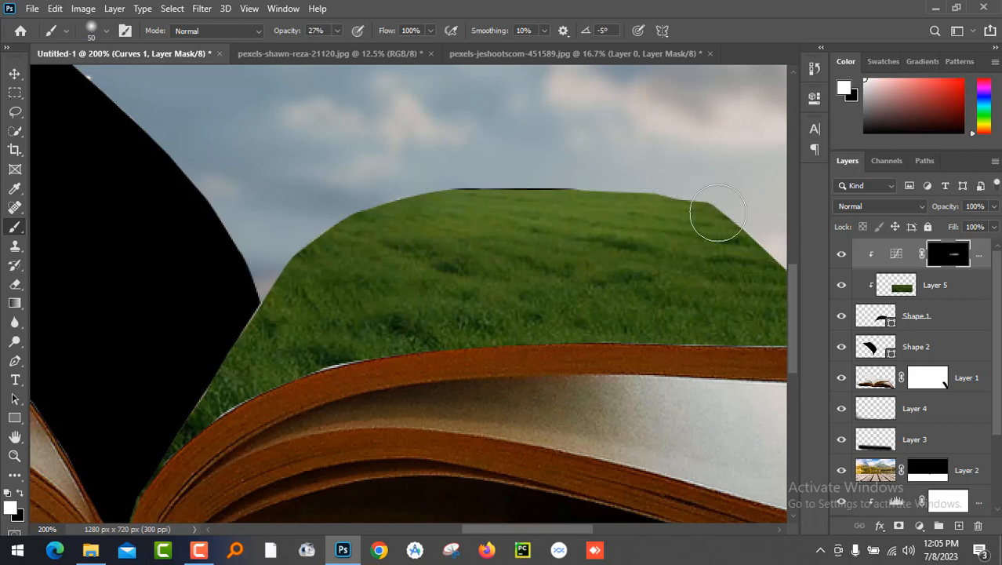
Raise the brush opacity to 100% and paint the brightening back over the upper and left parts of the grass page
{"action": "left_click", "coordinate": [336, 30]}
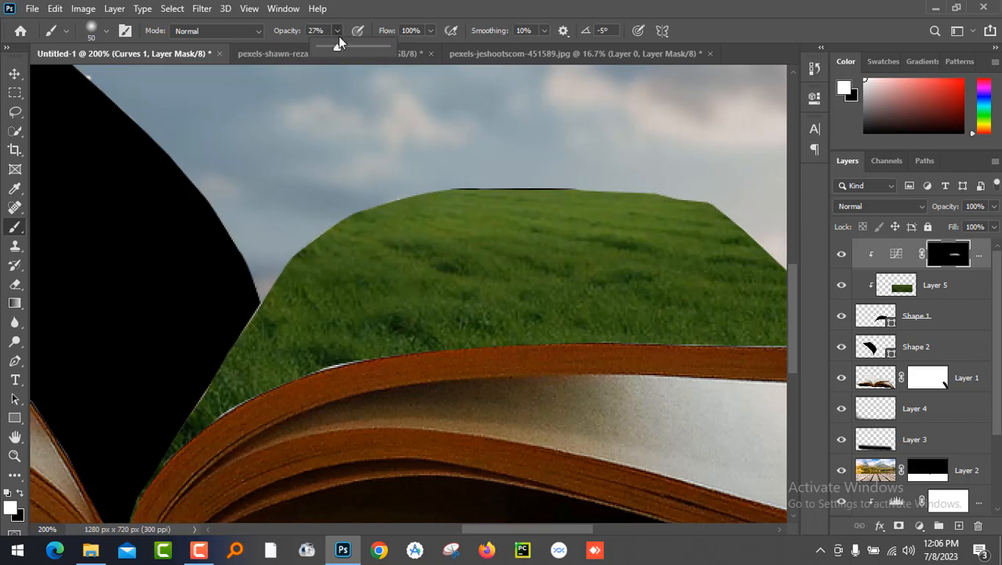
{"action": "left_click_drag", "start_coordinate": [334, 47], "coordinate": [388, 48]}
{"action": "mouse_move", "coordinate": [364, 165]}
{"action": "left_mouse_down"}
{"action": "mouse_move", "coordinate": [685, 223]}
{"action": "mouse_move", "coordinate": [653, 210]}
{"action": "mouse_move", "coordinate": [546, 214]}
{"action": "mouse_move", "coordinate": [277, 263]}
{"action": "mouse_move", "coordinate": [331, 251]}
{"action": "mouse_move", "coordinate": [212, 374]}
{"action": "mouse_move", "coordinate": [310, 327]}
{"action": "mouse_move", "coordinate": [750, 239]}
{"action": "left_mouse_up"}
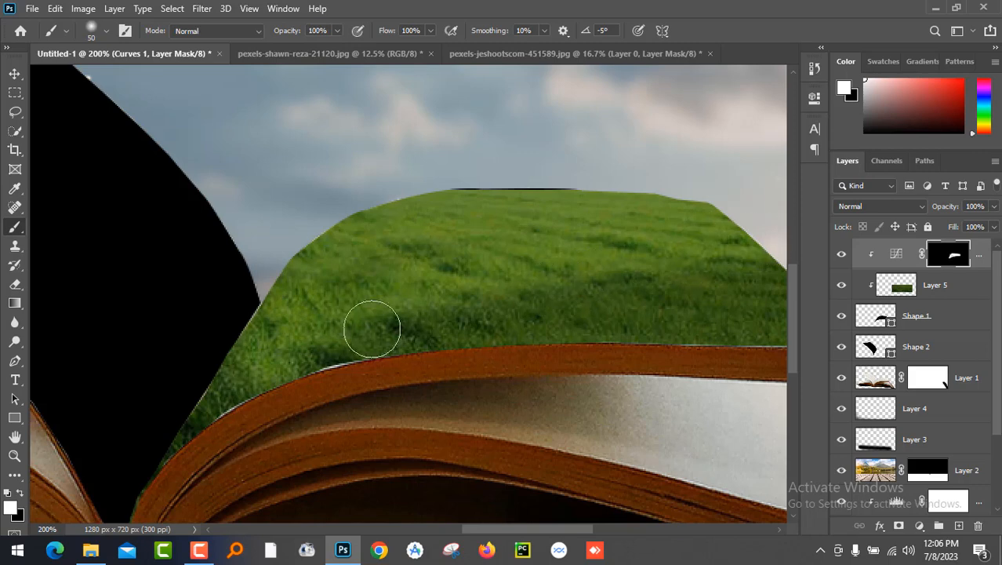
{"action": "key", "text": "ctrl+0"}
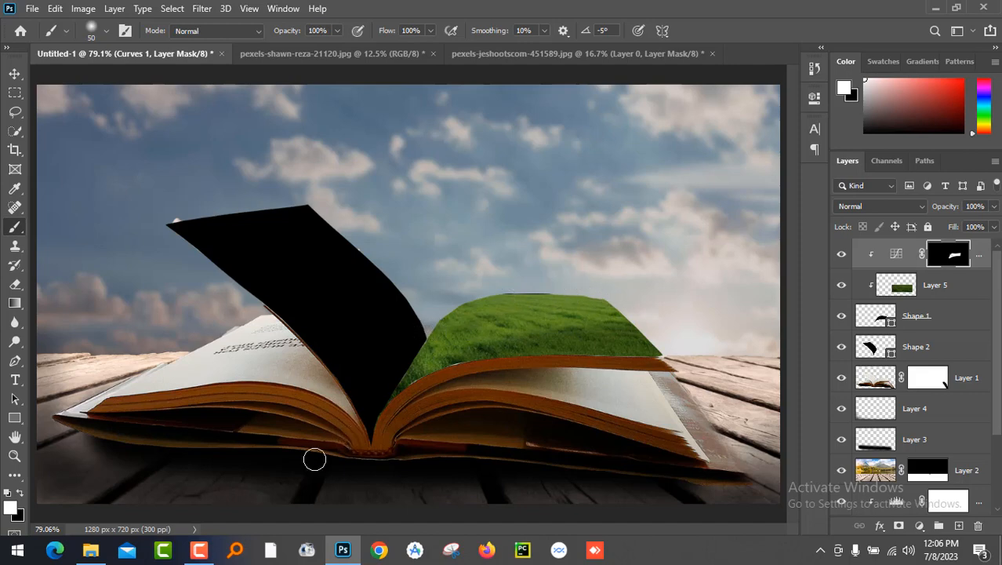
Open the sea photo pexels-kellie-churchman-1001682 from the image folder in Photoshop
{"action": "left_click", "coordinate": [90, 549]}
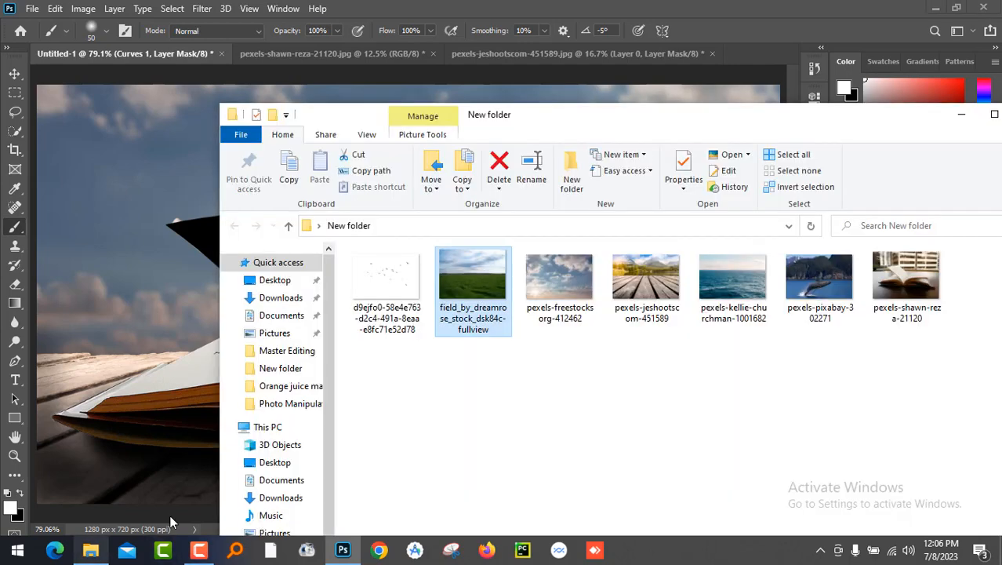
{"action": "right_click", "coordinate": [740, 280]}
{"action": "mouse_move", "coordinate": [782, 354]}
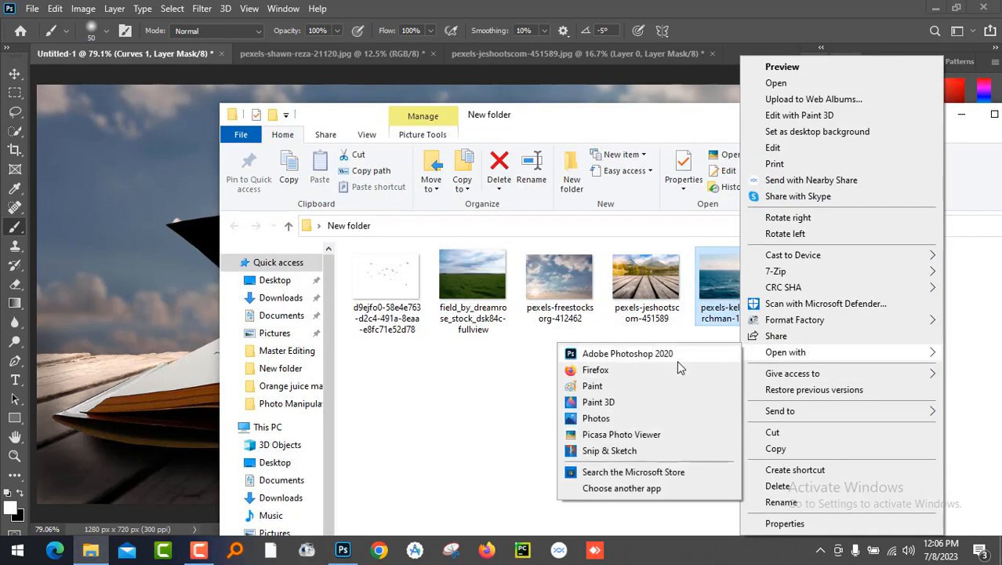
{"action": "left_click", "coordinate": [676, 355]}
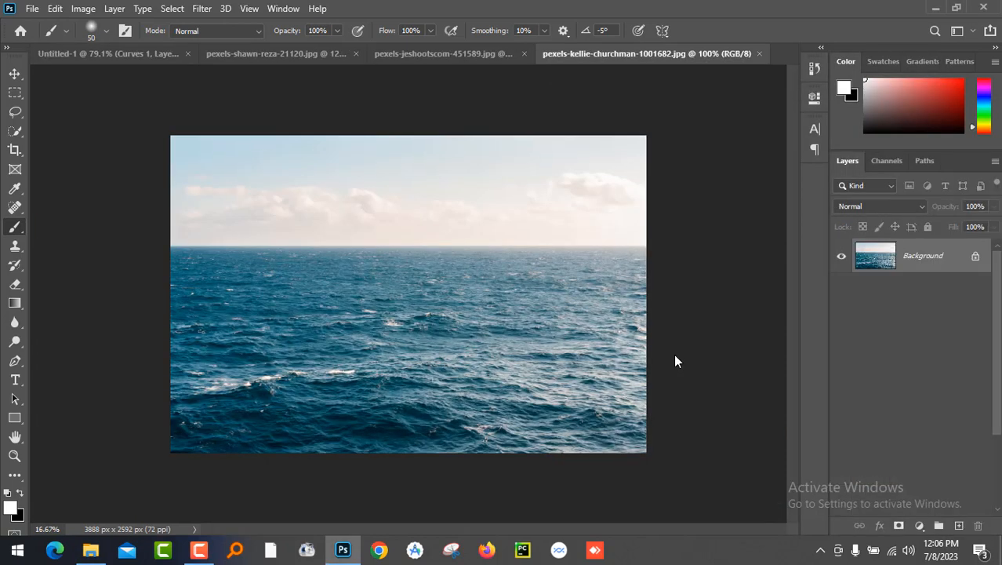
Select the water just below the horizon with a rectangular marquee and cut it from the photo
{"action": "left_click", "coordinate": [15, 92]}
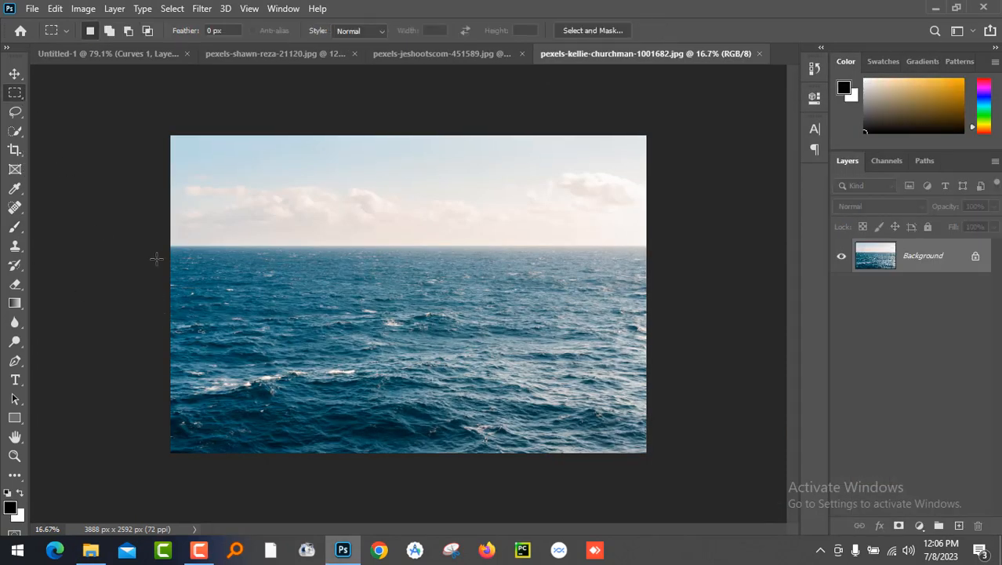
{"action": "left_click_drag", "start_coordinate": [171, 255], "coordinate": [647, 465]}
{"action": "key", "text": "ctrl+x"}
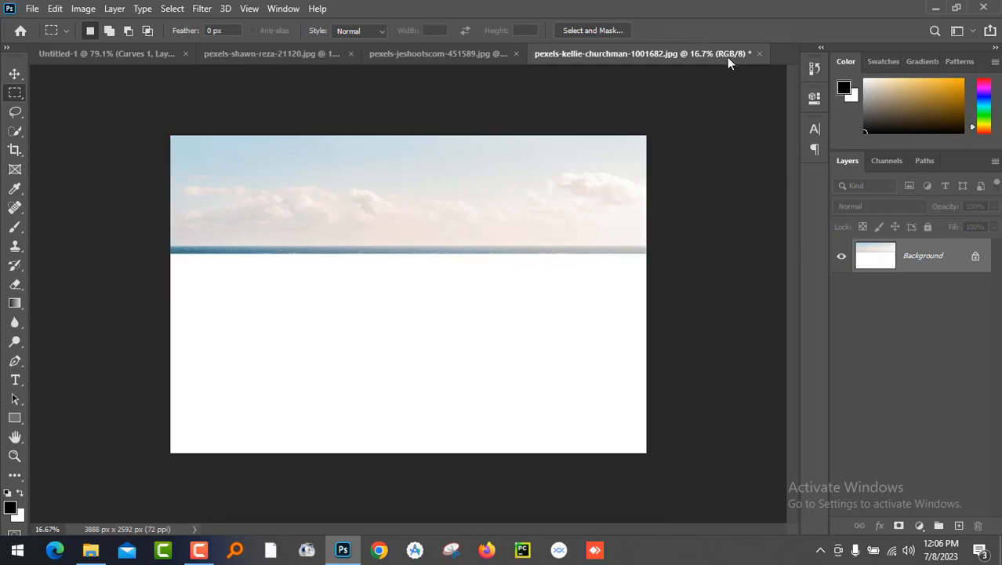
Close the sea photo without saving and paste the cut water into the book composition
{"action": "left_click", "coordinate": [760, 54]}
{"action": "left_click", "coordinate": [493, 213]}
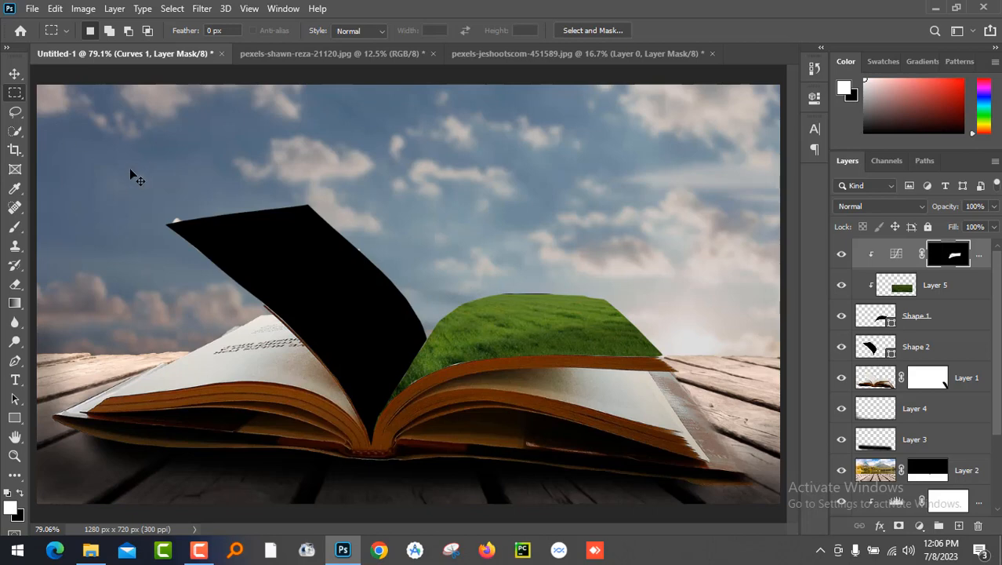
{"action": "key", "text": "ctrl+v"}
{"action": "left_click", "coordinate": [14, 74]}
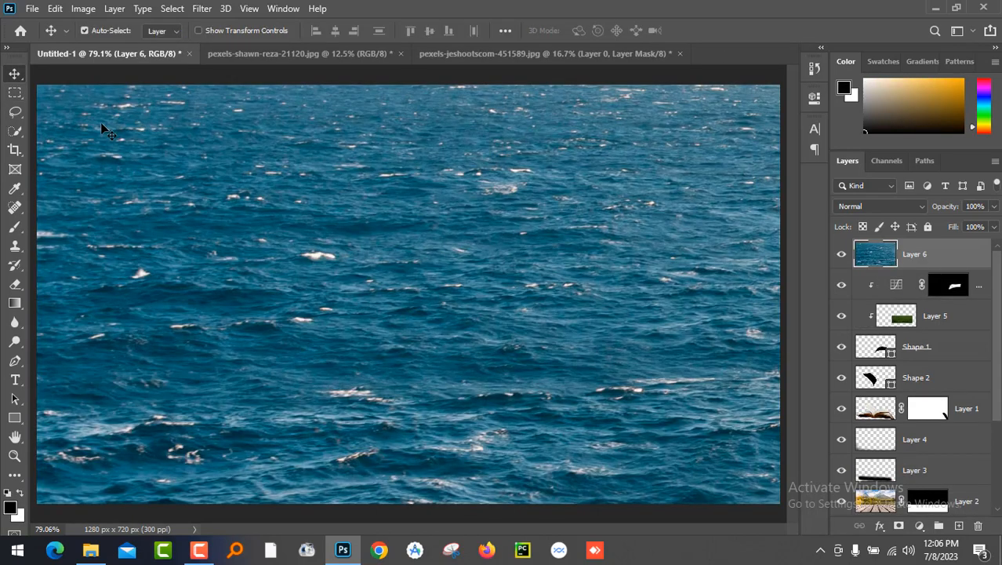
Scale the sea layer to about 28%, move it over the book and rotate it about 35° clockwise
{"action": "key", "text": "ctrl+minus"}
{"action": "key", "text": "ctrl+minus"}
{"action": "key", "text": "ctrl+minus"}
{"action": "key", "text": "ctrl+minus"}
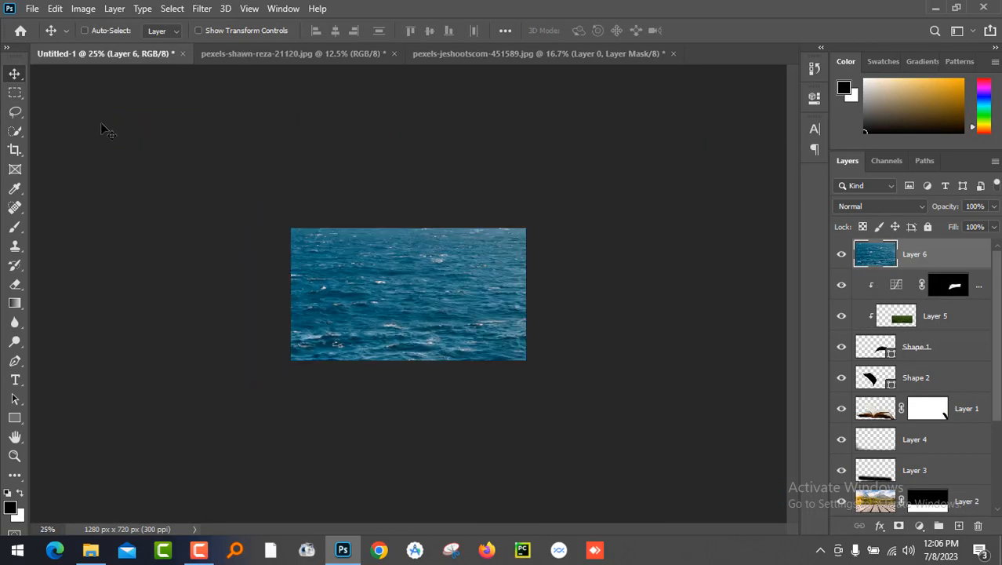
{"action": "key", "text": "ctrl+t"}
{"action": "key", "text": "ctrl+minus"}
{"action": "key", "text": "ctrl+minus"}
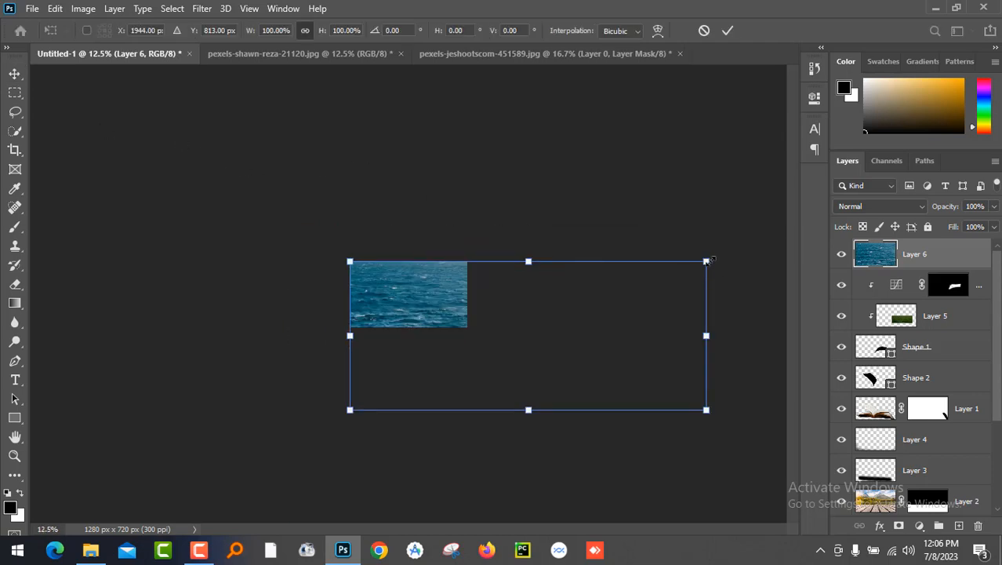
{"action": "left_click_drag", "start_coordinate": [706, 261], "coordinate": [580, 315]}
{"action": "left_click_drag", "start_coordinate": [511, 336], "coordinate": [400, 300]}
{"action": "key", "text": "ctrl+0"}
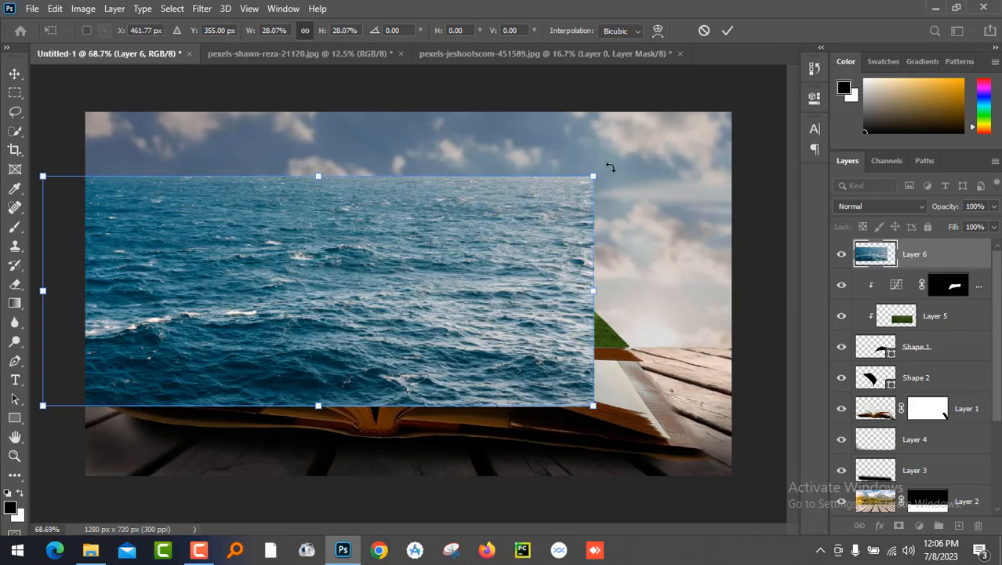
{"action": "left_click_drag", "start_coordinate": [610, 167], "coordinate": [594, 348]}
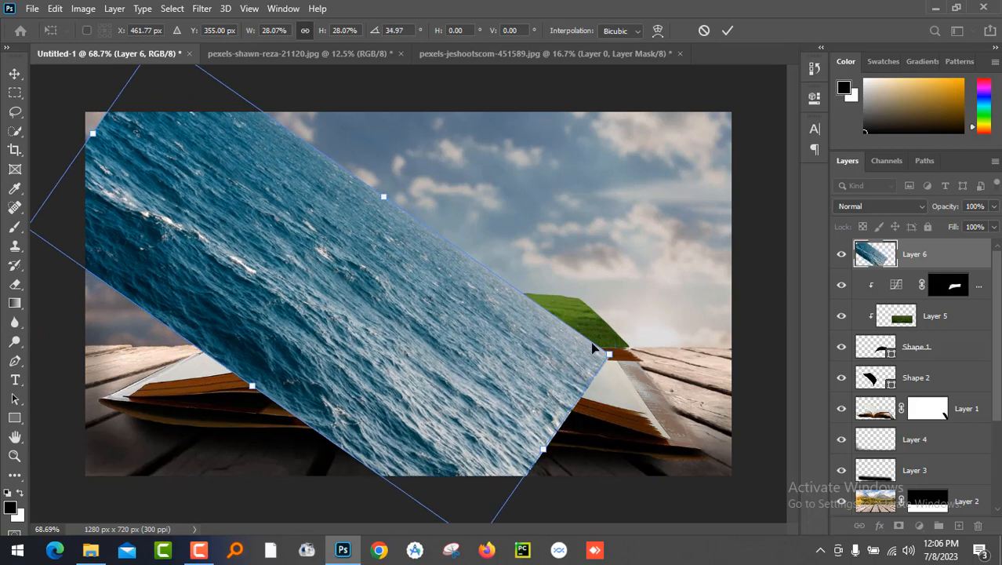
{"action": "key", "text": "Return"}
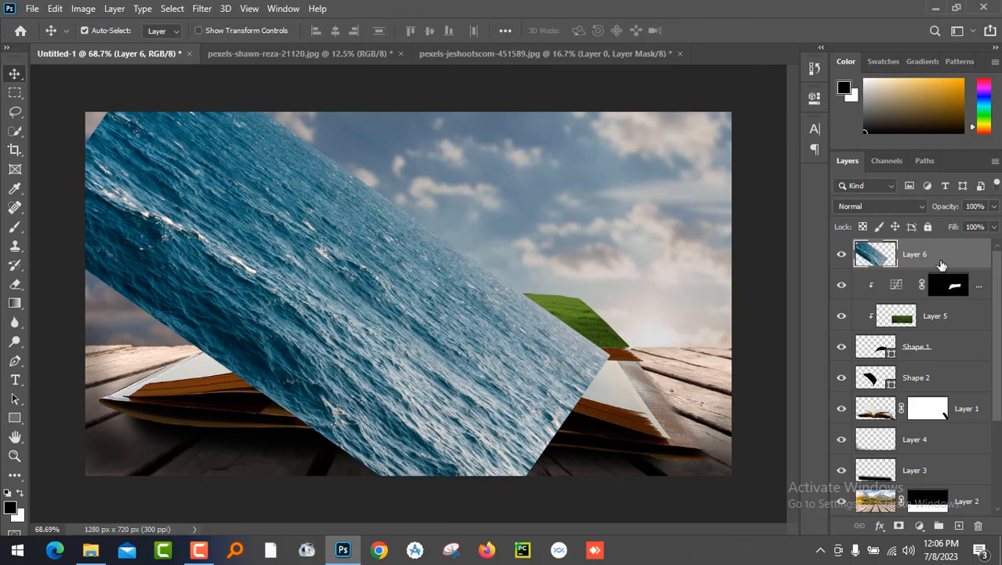
Place the sea layer directly above Shape 2, clip it to that shape and shift it slightly right within the page
{"action": "left_click_drag", "start_coordinate": [941, 265], "coordinate": [943, 360]}
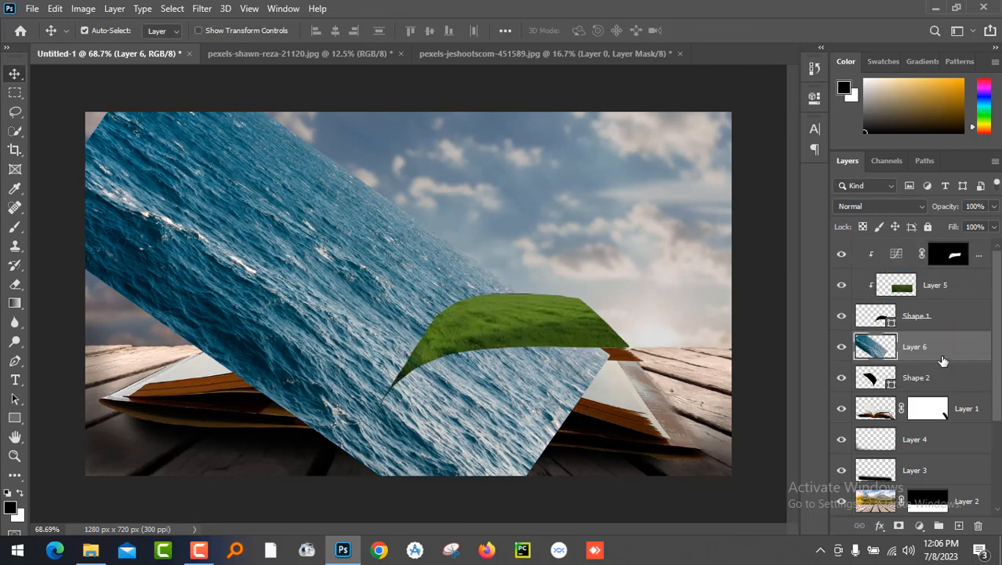
{"action": "right_click", "coordinate": [921, 350]}
{"action": "left_click", "coordinate": [824, 282]}
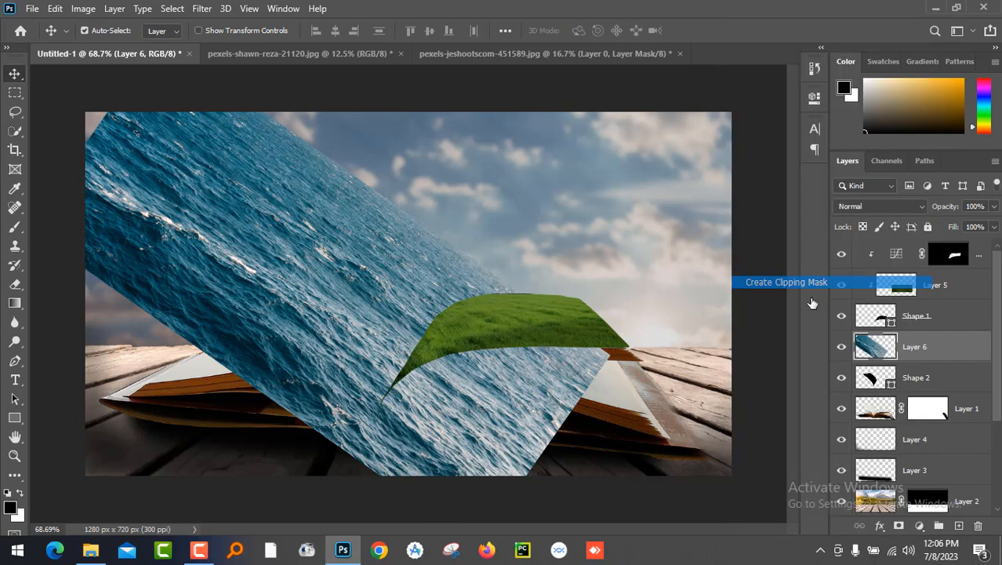
{"action": "left_click_drag", "start_coordinate": [349, 326], "coordinate": [408, 331]}
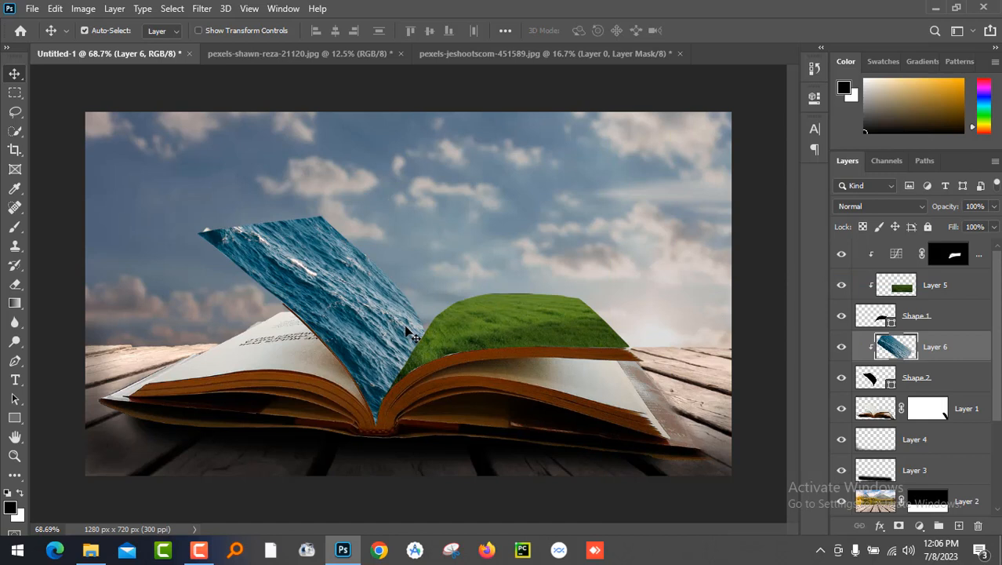
Scale the clipped sea layer down proportionally and reposition it so it still fills the raised left page
{"action": "key", "text": "ctrl+t"}
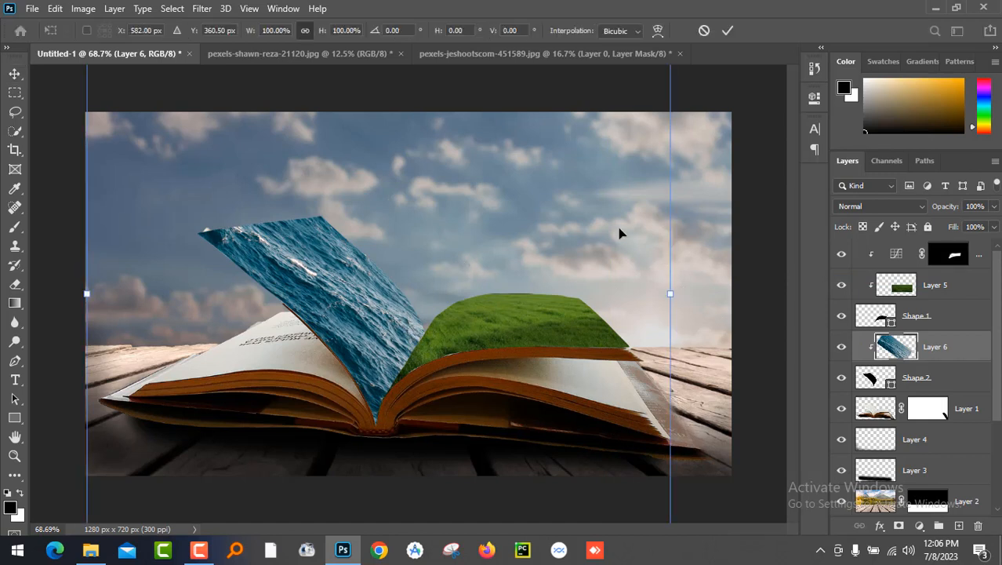
{"action": "key", "text": "ctrl+minus"}
{"action": "key", "text": "ctrl+minus"}
{"action": "key", "text": "ctrl+minus"}
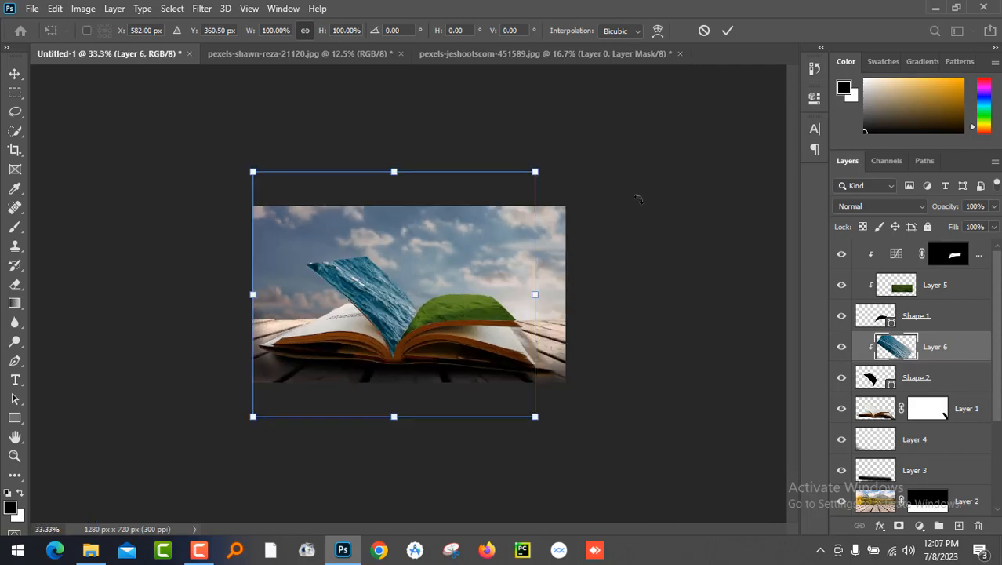
{"action": "left_click_drag", "start_coordinate": [535, 170], "coordinate": [504, 199]}
{"action": "left_click_drag", "start_coordinate": [417, 281], "coordinate": [402, 295]}
{"action": "key", "text": "Return"}
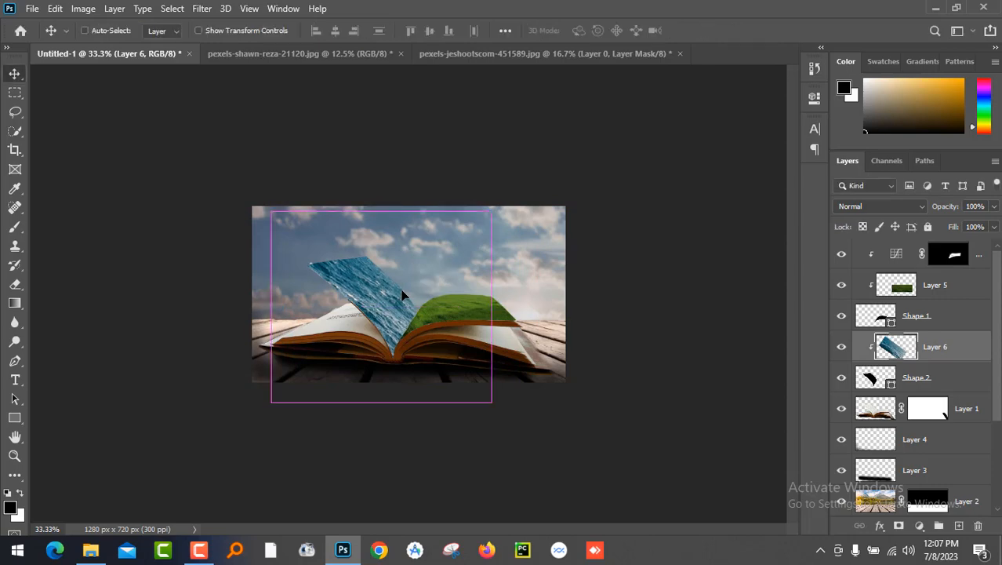
{"action": "key", "text": "ctrl+0"}
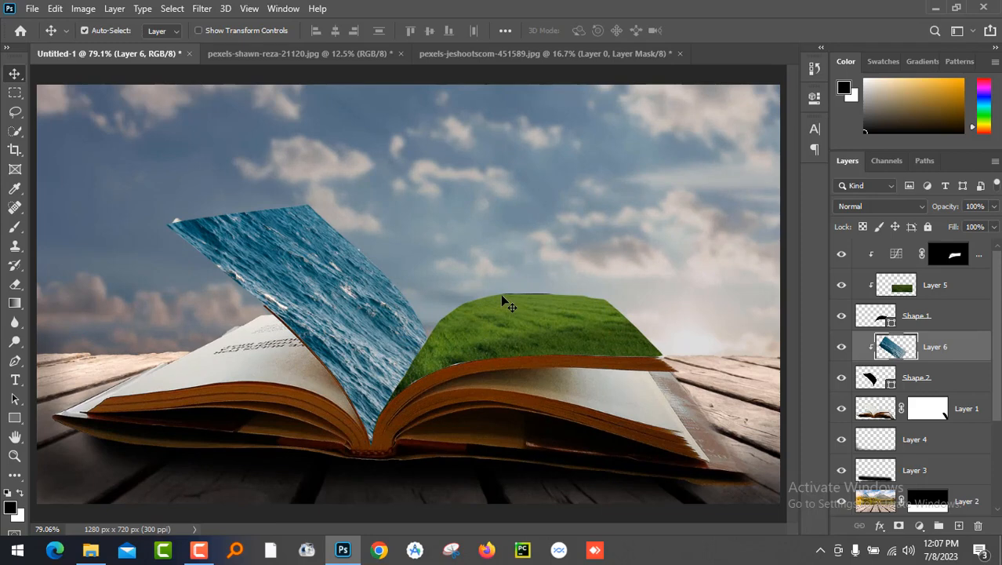
{"action": "scroll", "coordinate": [501, 293], "scroll_direction": "up", "scroll_amount": 2}
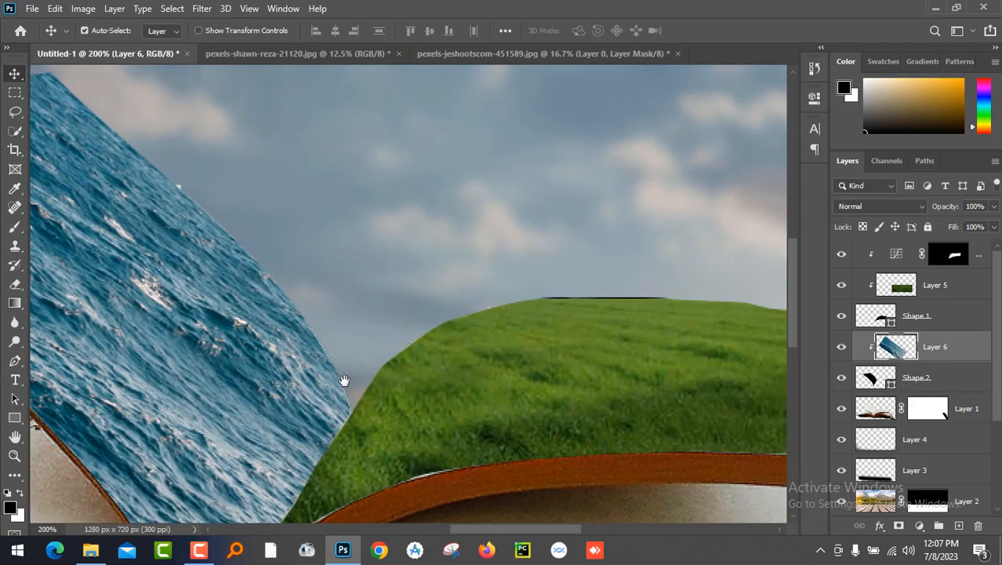
{"action": "left_click_drag", "start_coordinate": [344, 380], "coordinate": [227, 342]}
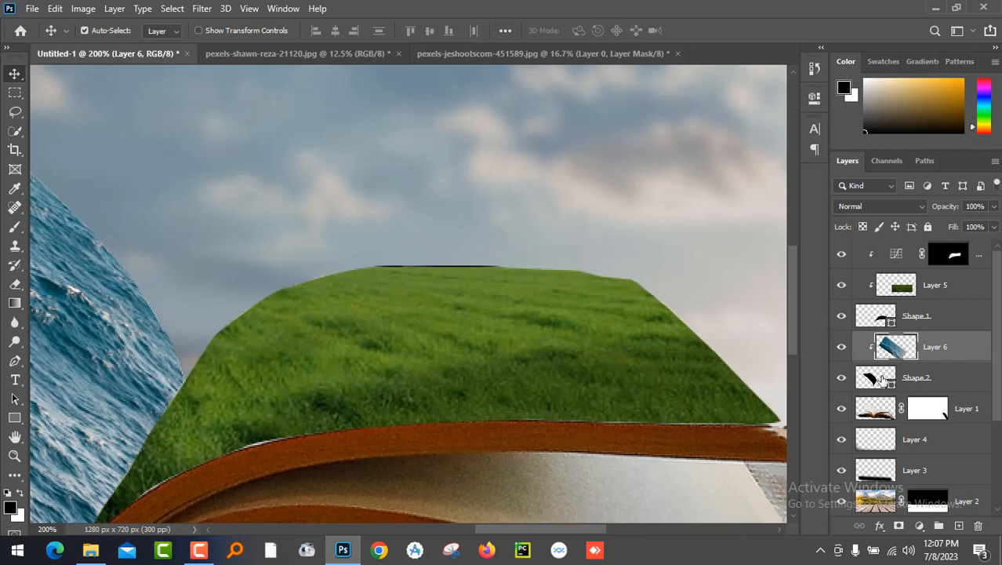
{"action": "left_click_drag", "start_coordinate": [347, 403], "coordinate": [673, 361]}
{"action": "key", "text": "ctrl+minus"}
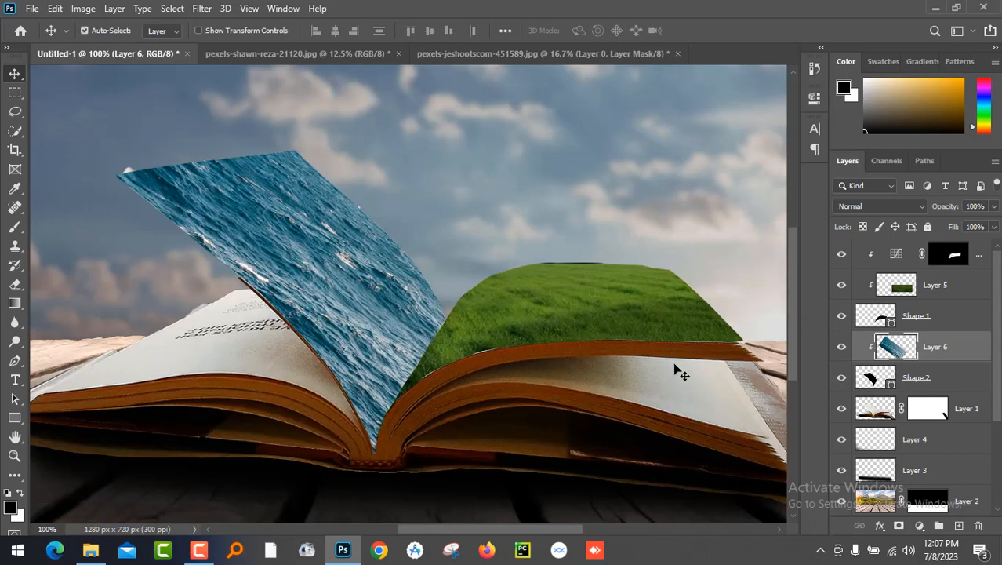
{"action": "key", "text": "ctrl+minus"}
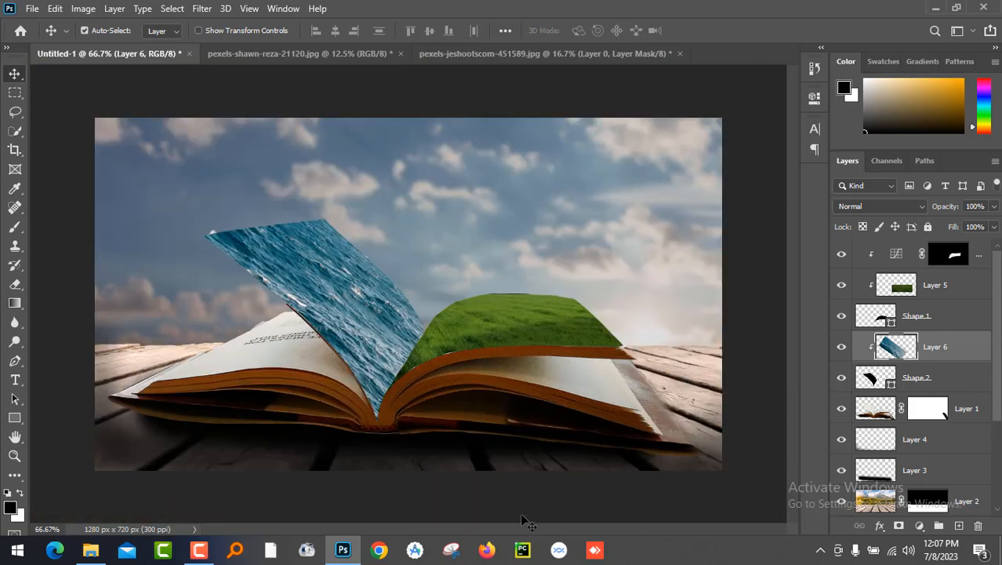
Open the whale photo pexels-pixabay-302271 from the New folder in Photoshop
{"action": "left_click", "coordinate": [90, 549]}
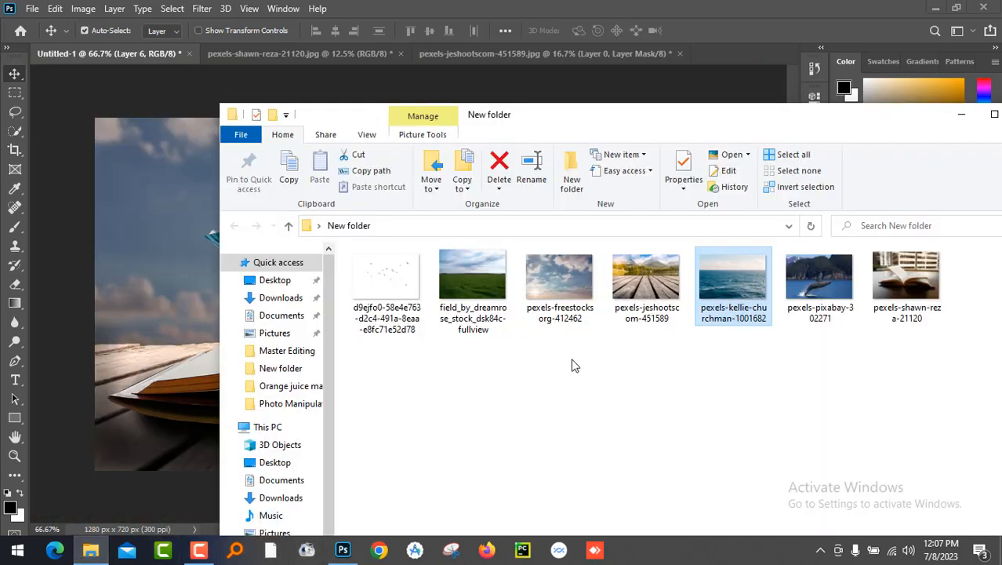
{"action": "right_click", "coordinate": [797, 304]}
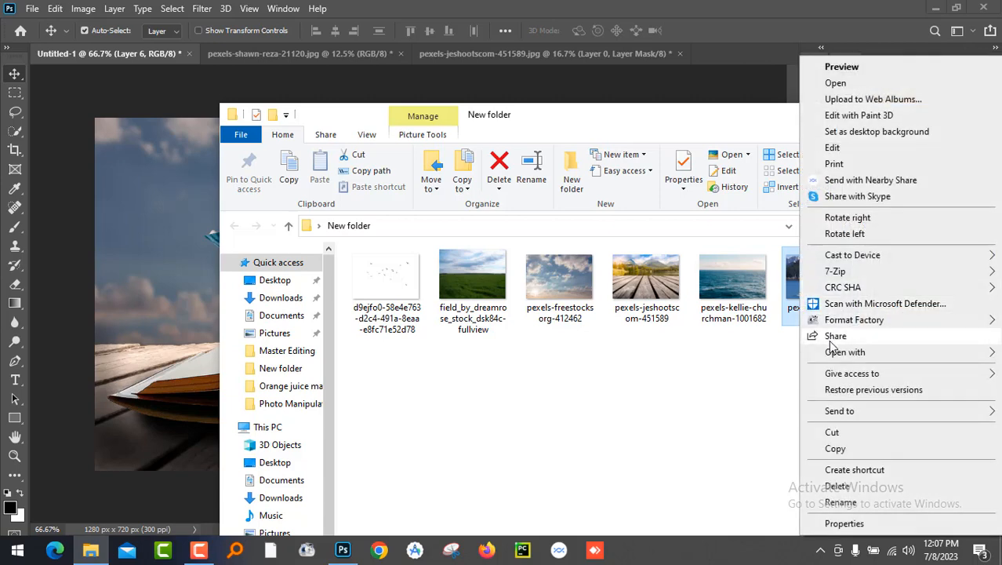
{"action": "mouse_move", "coordinate": [838, 354]}
{"action": "left_click", "coordinate": [722, 354]}
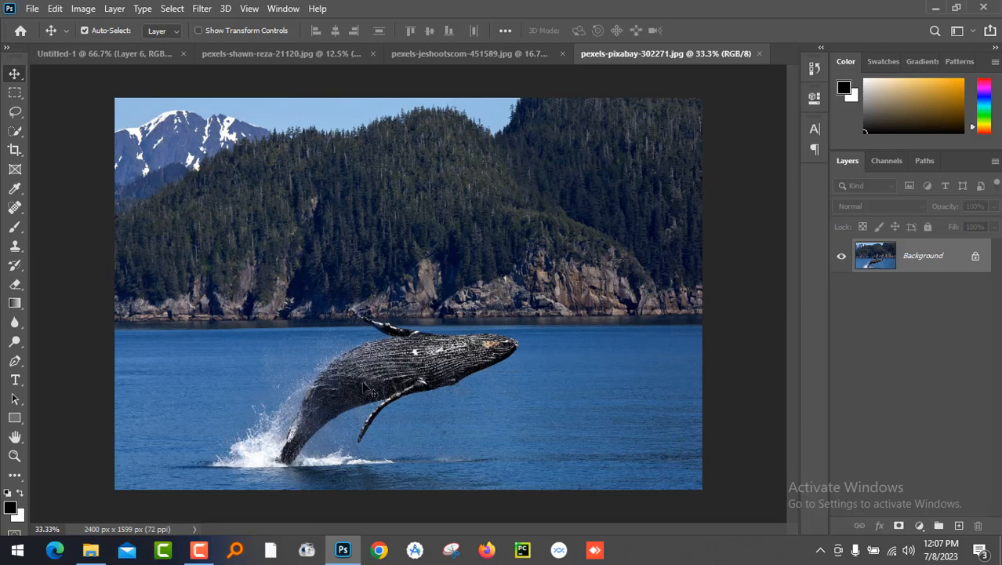
Select the leaping whale with its splash using automatic subject selection and cut it out of the photo
{"action": "left_click", "coordinate": [166, 8]}
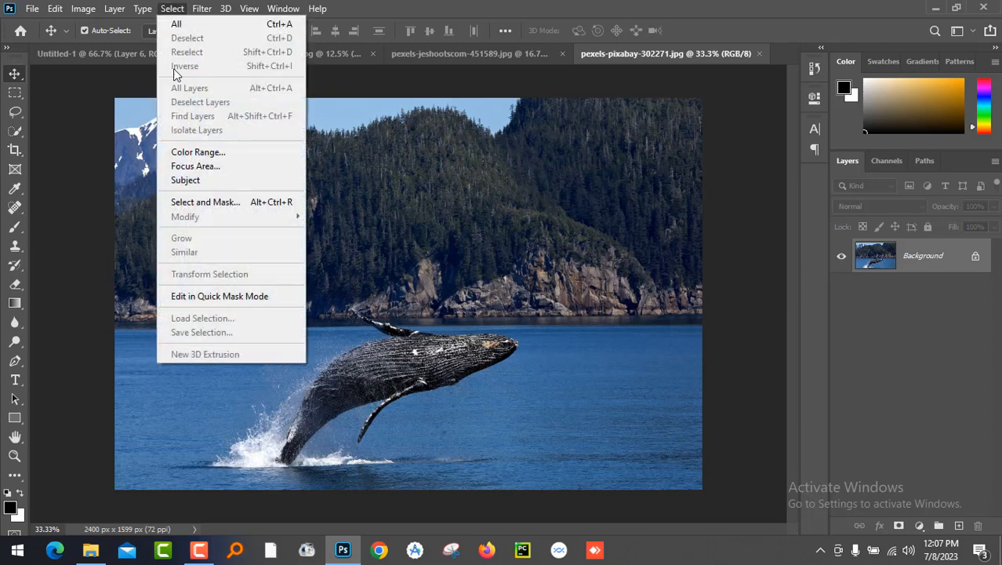
{"action": "left_click", "coordinate": [218, 182]}
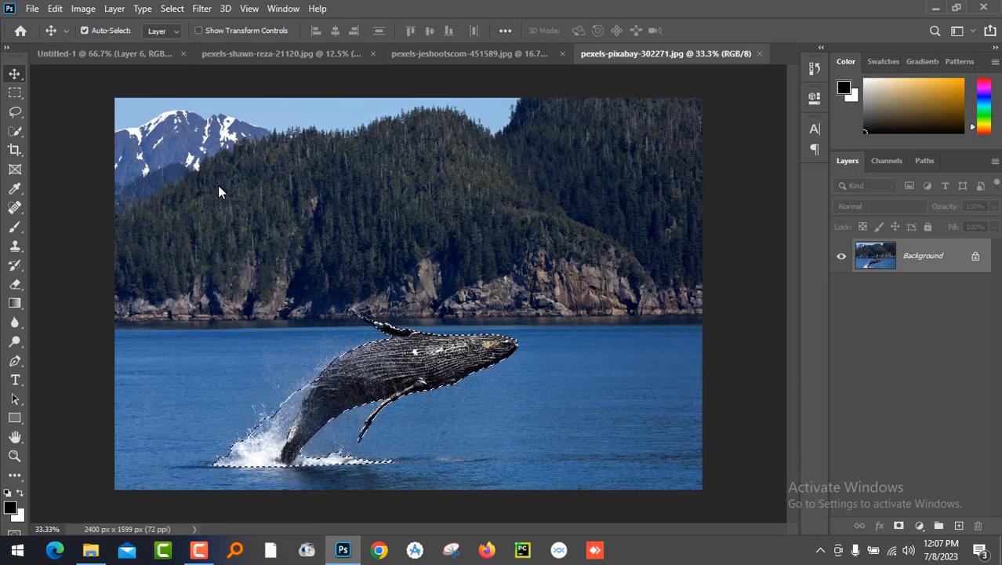
{"action": "key", "text": "ctrl+BackSpace"}
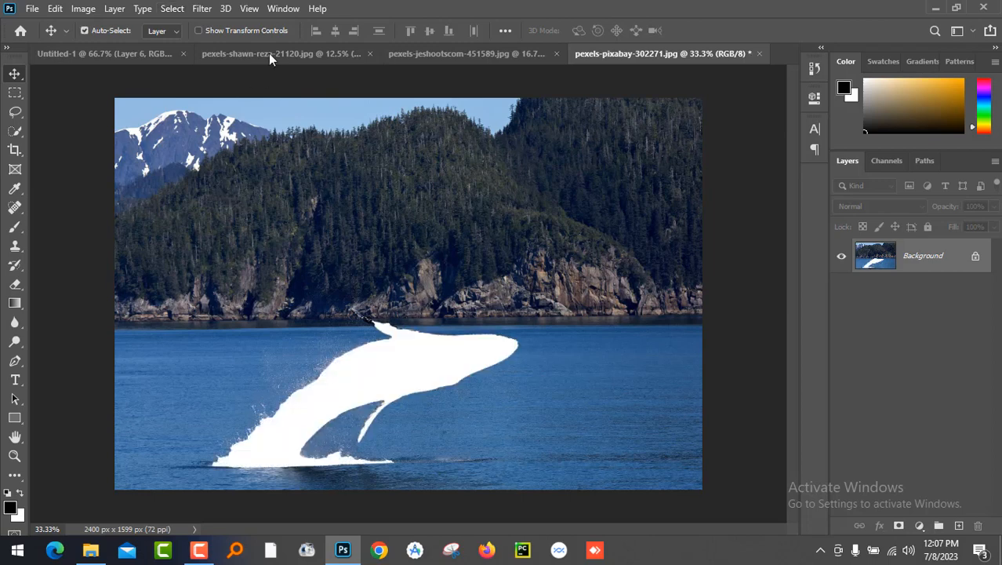
Close the whale photo without saving and paste the cut whale into the book composition
{"action": "left_click", "coordinate": [758, 54]}
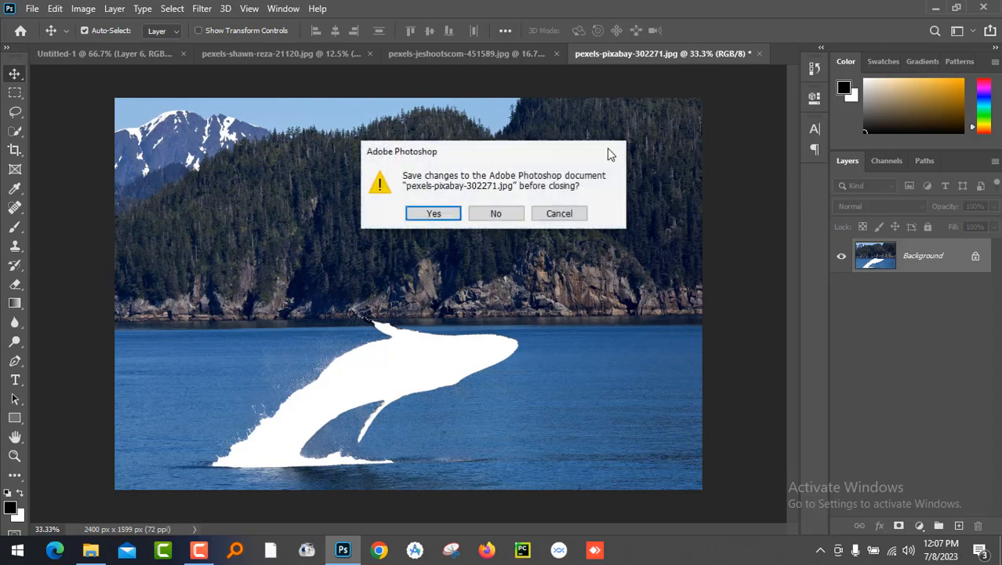
{"action": "left_click", "coordinate": [499, 217]}
{"action": "key", "text": "ctrl+v"}
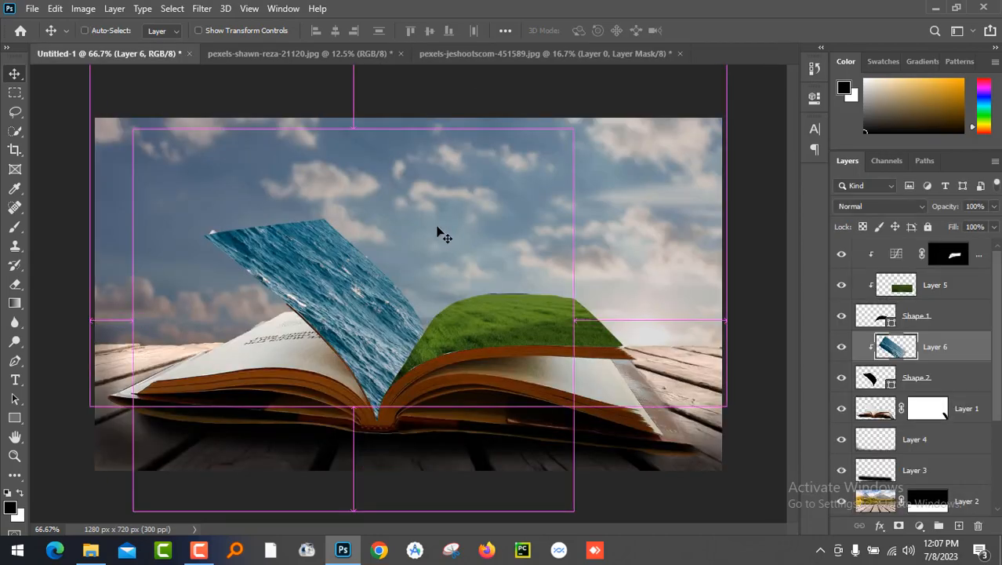
Place the whale layer at the top of the layer stack and shift the whale up over the book
{"action": "left_click_drag", "start_coordinate": [443, 250], "coordinate": [384, 297]}
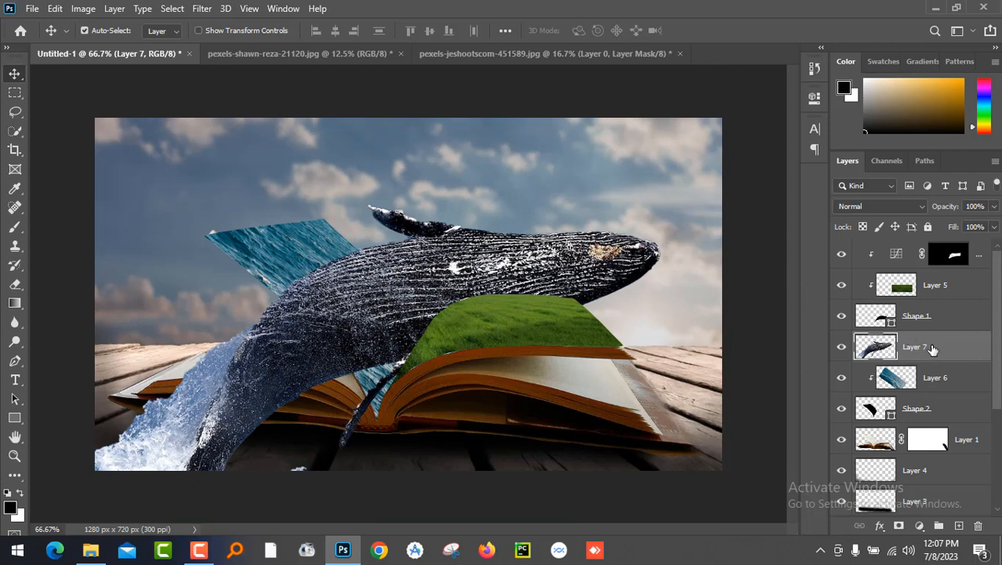
{"action": "left_click_drag", "start_coordinate": [932, 357], "coordinate": [930, 250]}
{"action": "left_click_drag", "start_coordinate": [407, 297], "coordinate": [435, 268]}
Scale the whale to about 35%, rotate it about 4° clockwise and position it leaping out of the raised sea page
{"action": "key", "text": "ctrl+t"}
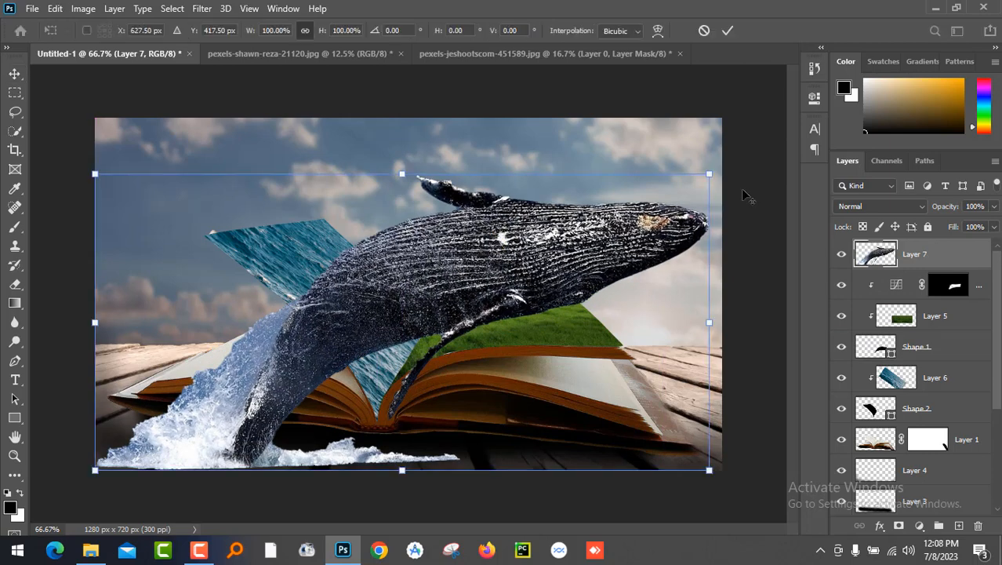
{"action": "left_click_drag", "start_coordinate": [710, 173], "coordinate": [527, 262]}
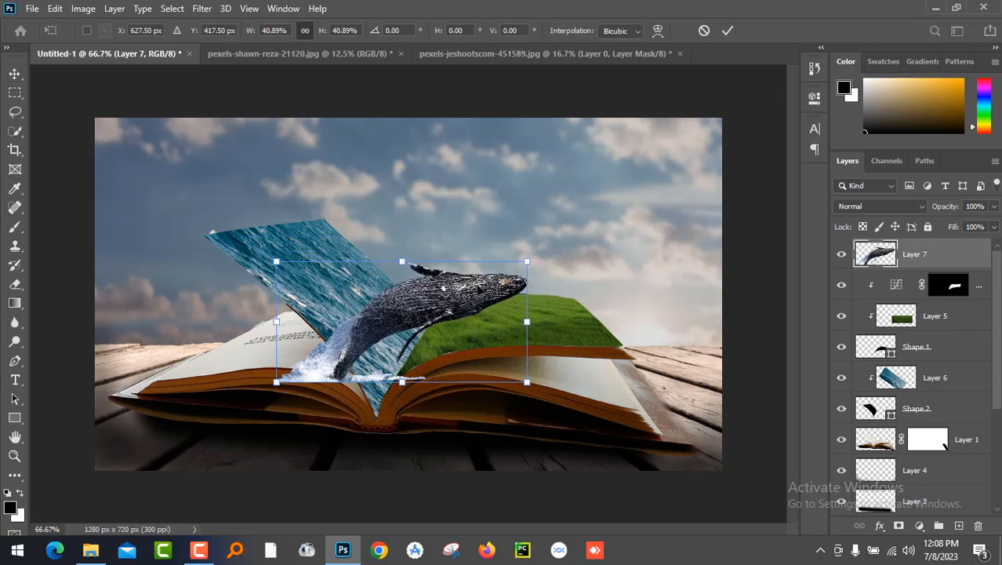
{"action": "left_click_drag", "start_coordinate": [524, 314], "coordinate": [500, 251]}
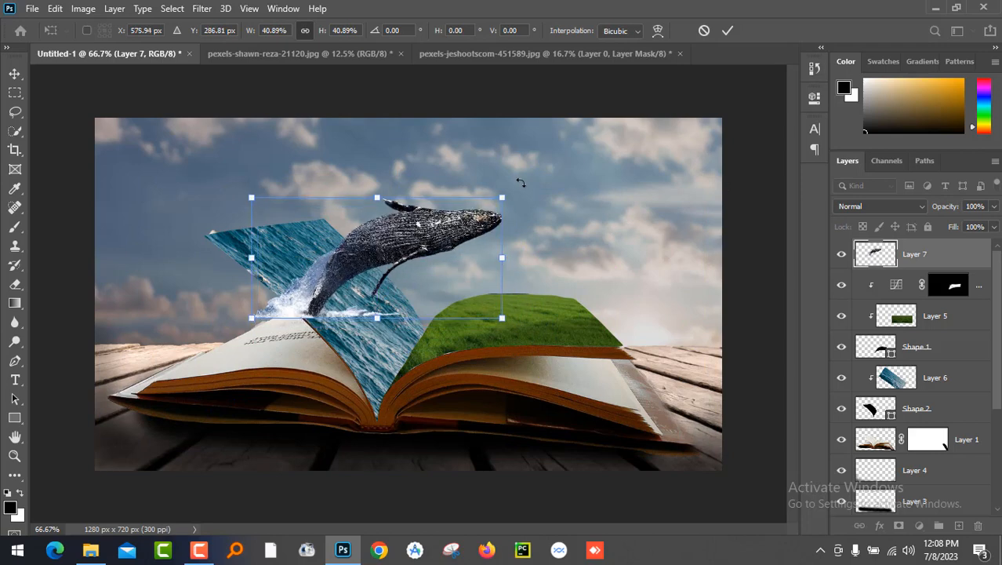
{"action": "left_click_drag", "start_coordinate": [523, 185], "coordinate": [483, 213]}
{"action": "mouse_move", "coordinate": [440, 238]}
{"action": "left_mouse_down"}
{"action": "mouse_move", "coordinate": [429, 228]}
{"action": "mouse_move", "coordinate": [411, 247]}
{"action": "mouse_move", "coordinate": [423, 245]}
{"action": "left_mouse_up"}
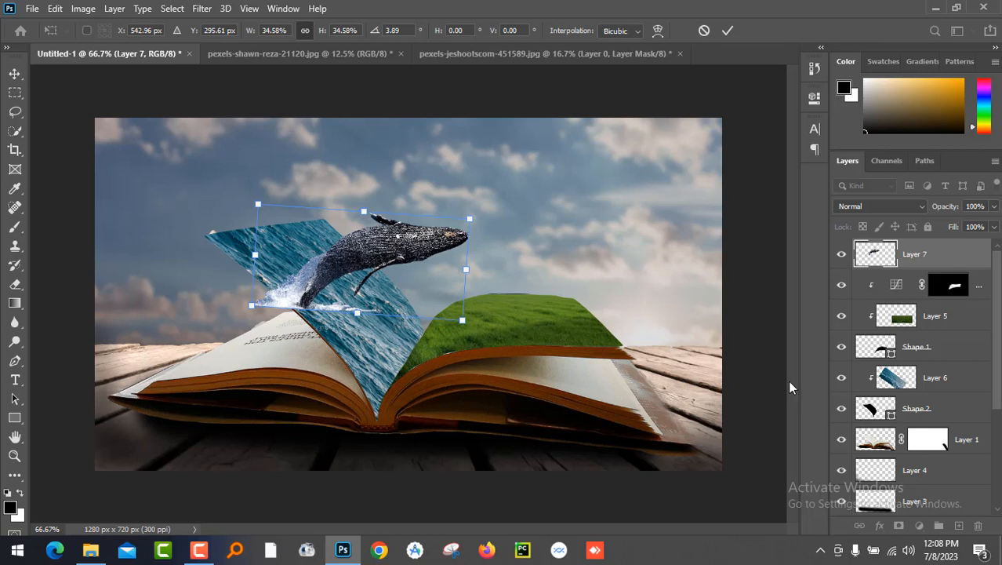
{"action": "key", "text": "Return"}
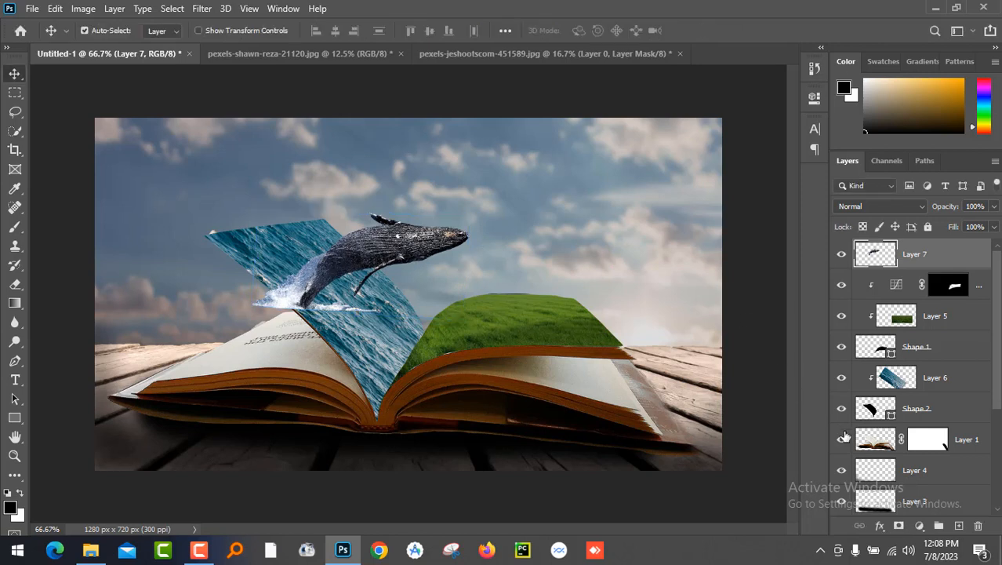
Add a layer mask to the whale and paint it black over the splash and tail end to blend it into the sea
{"action": "left_click", "coordinate": [899, 526]}
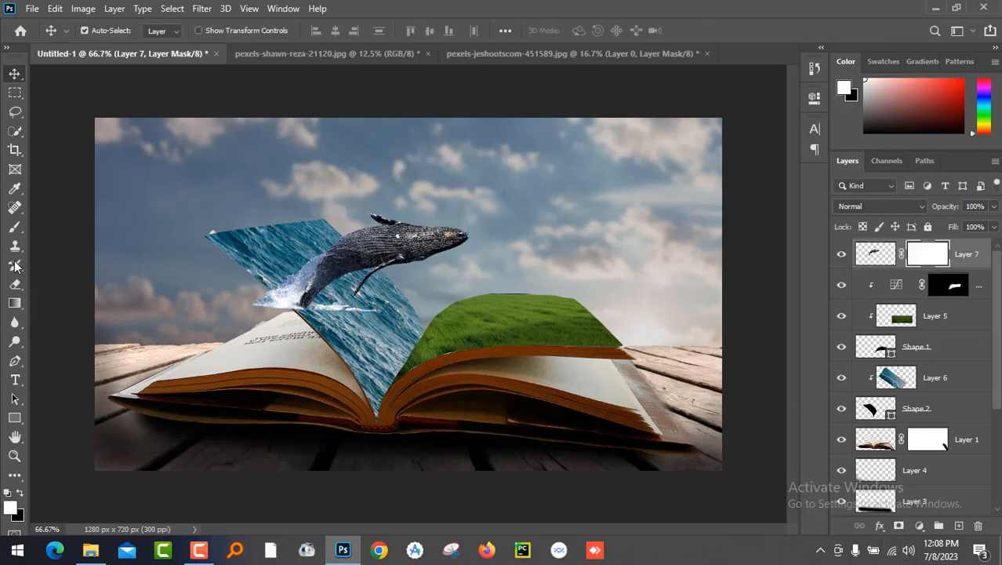
{"action": "left_click", "coordinate": [15, 226]}
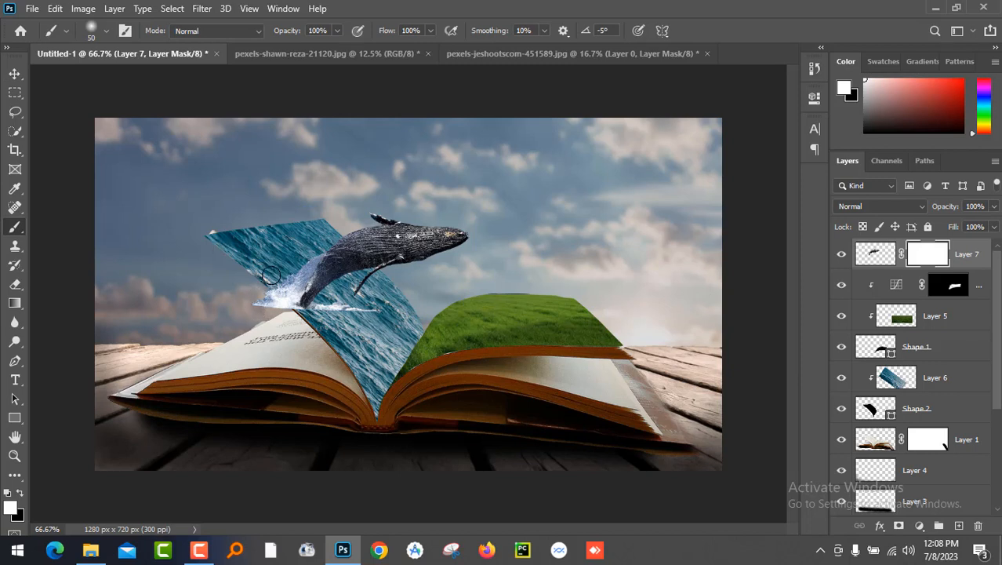
{"action": "left_click", "coordinate": [23, 491]}
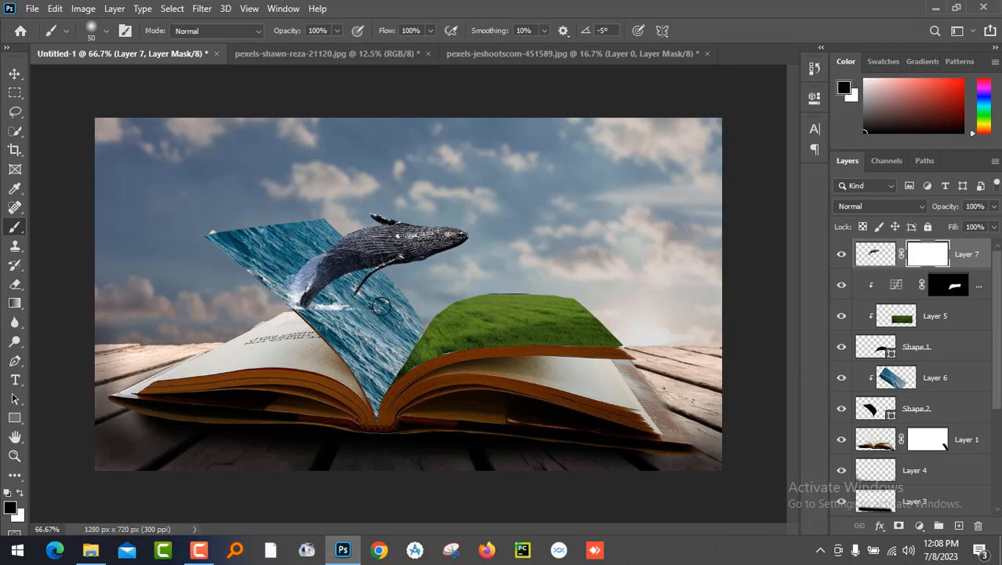
{"action": "left_click_drag", "start_coordinate": [306, 308], "coordinate": [299, 264]}
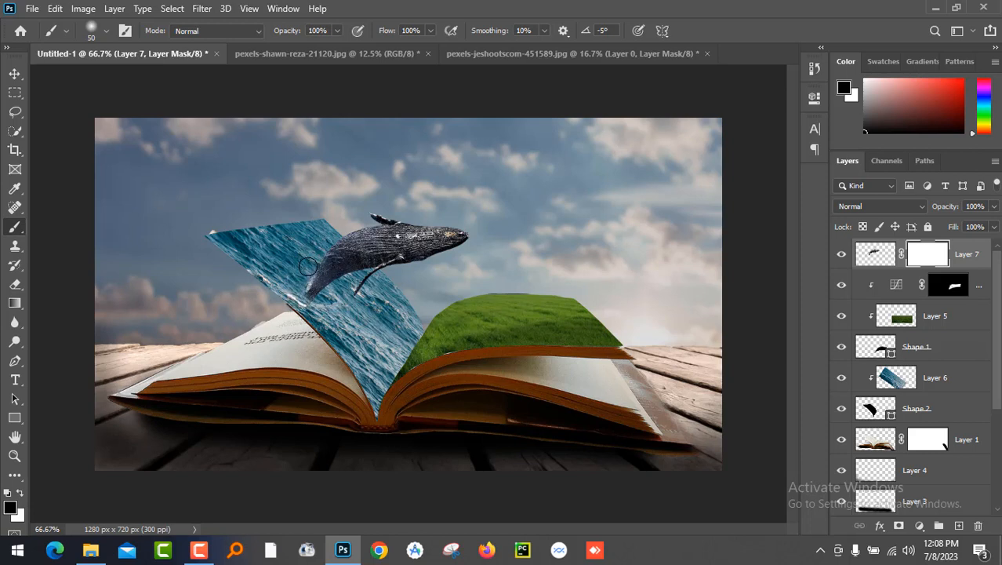
{"action": "left_click_drag", "start_coordinate": [306, 292], "coordinate": [300, 283]}
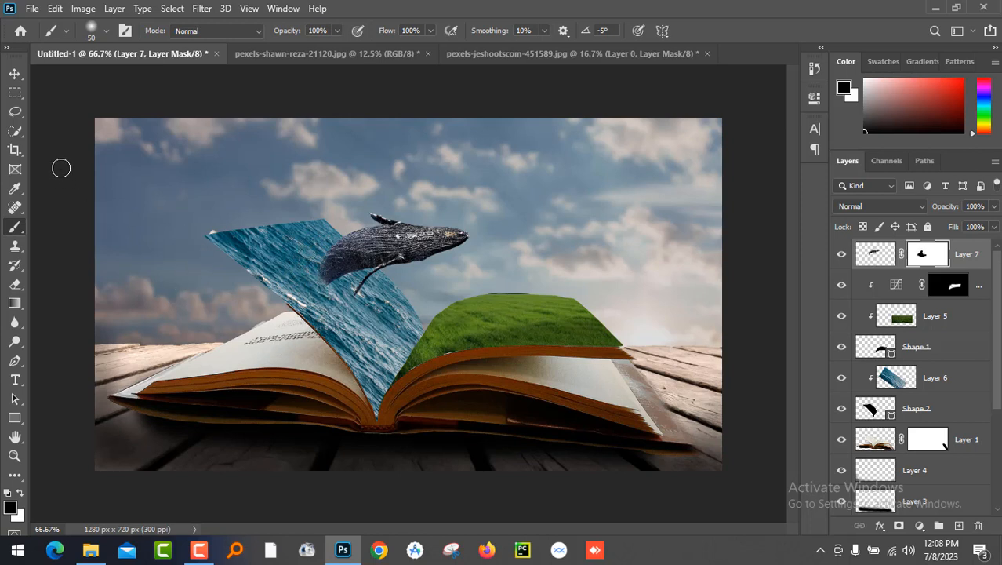
Create a new layer above the whale and paint a soft black shadow at 40% brush opacity along the fold between the sea and grass pages
{"action": "left_click", "coordinate": [15, 73]}
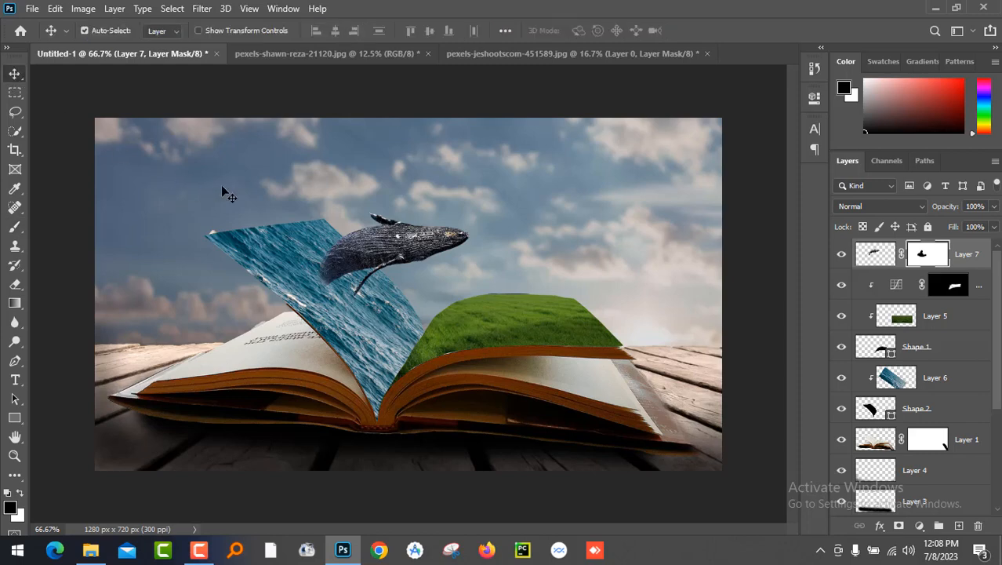
{"action": "key", "text": "ctrl+plus"}
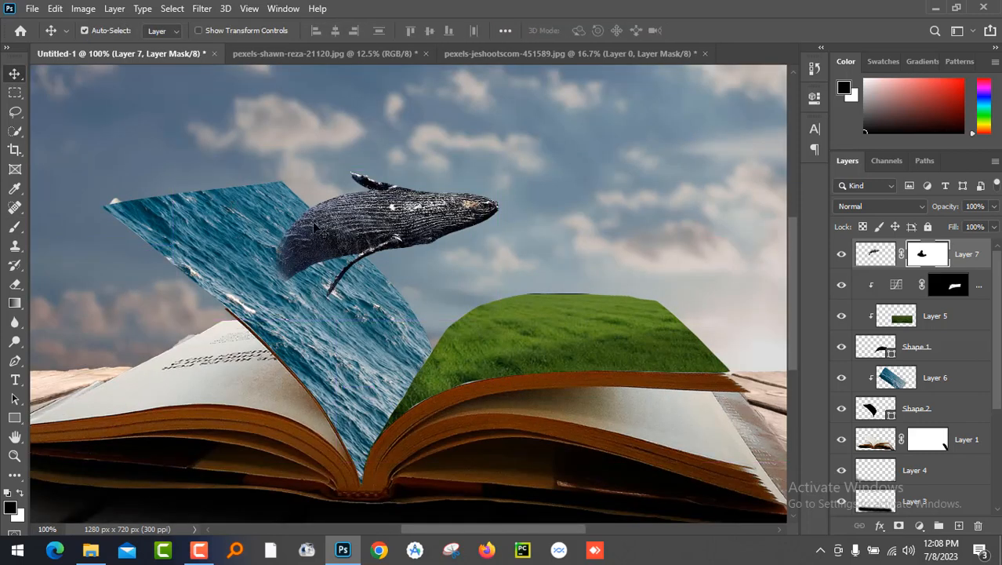
{"action": "left_click", "coordinate": [958, 525]}
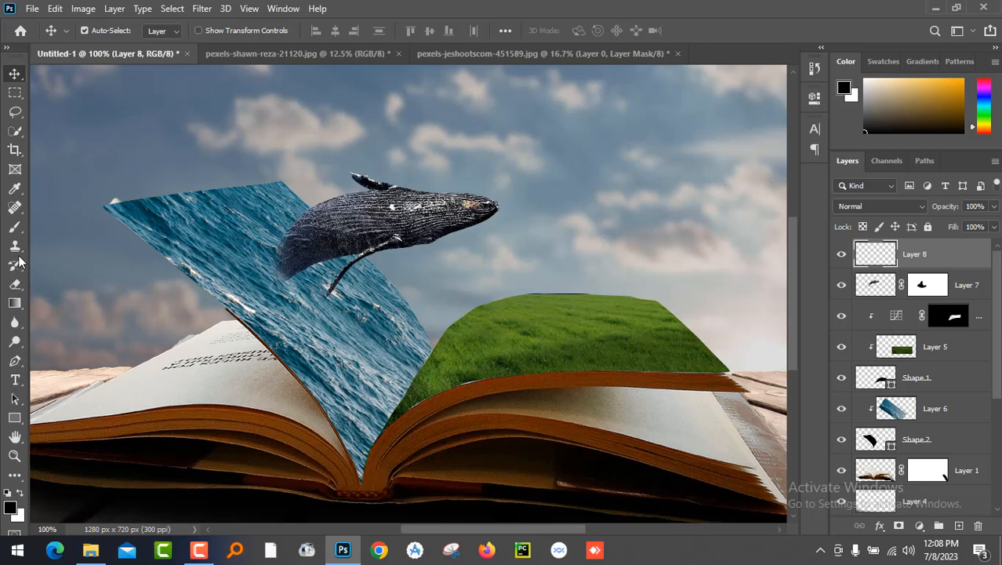
{"action": "left_click", "coordinate": [15, 227]}
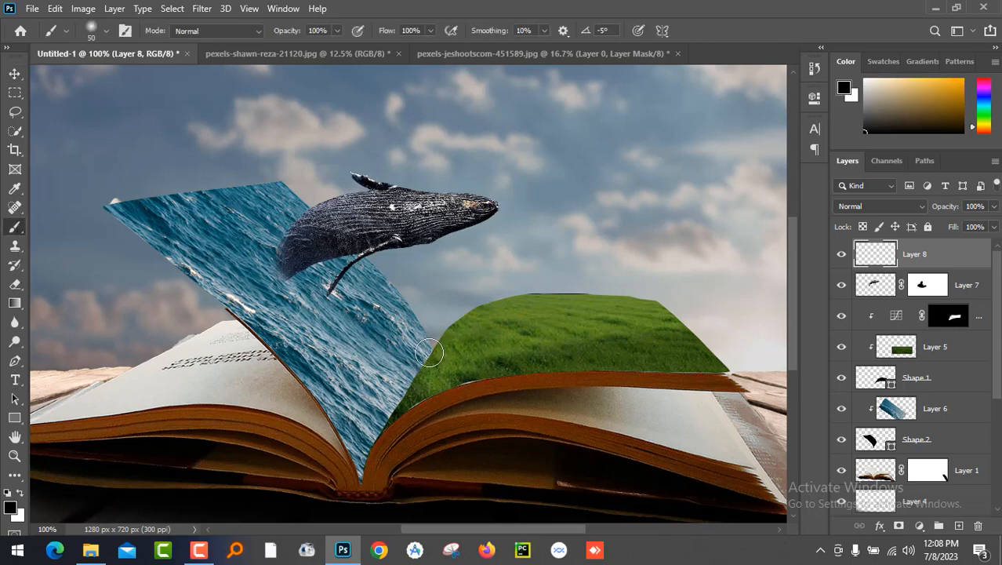
{"action": "left_click_drag", "start_coordinate": [429, 353], "coordinate": [370, 461]}
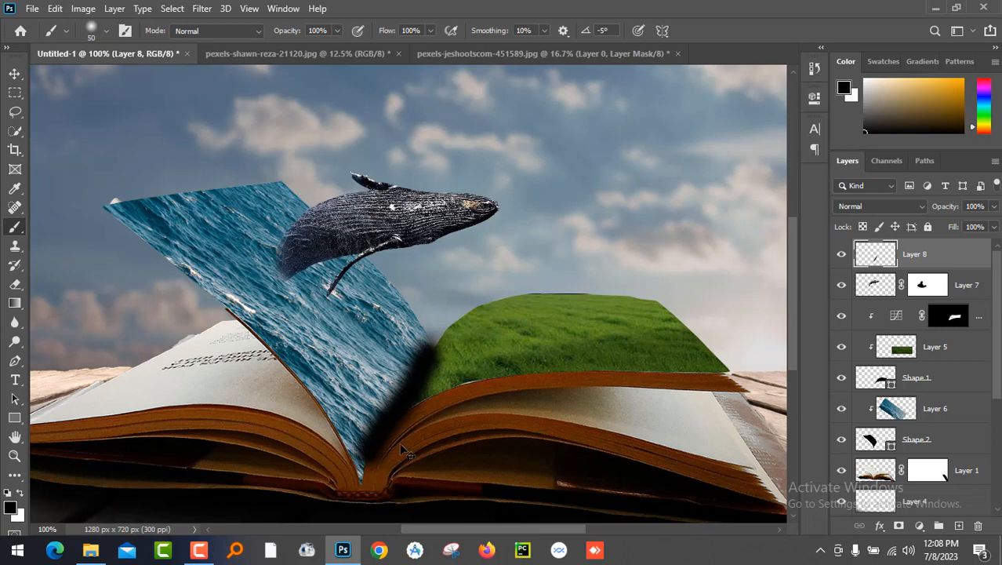
{"action": "key", "text": "ctrl+z"}
{"action": "left_click", "coordinate": [335, 31]}
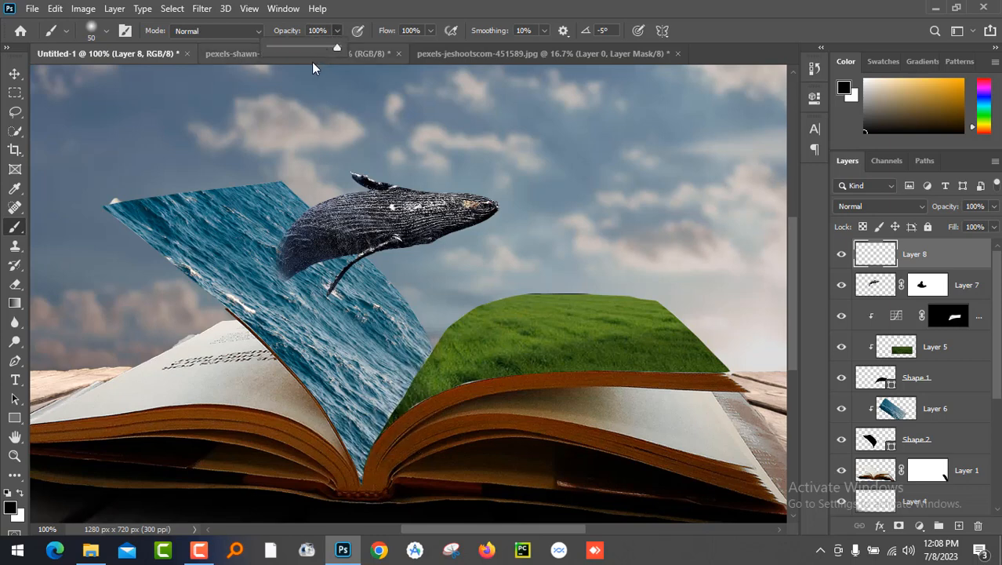
{"action": "left_click", "coordinate": [297, 48]}
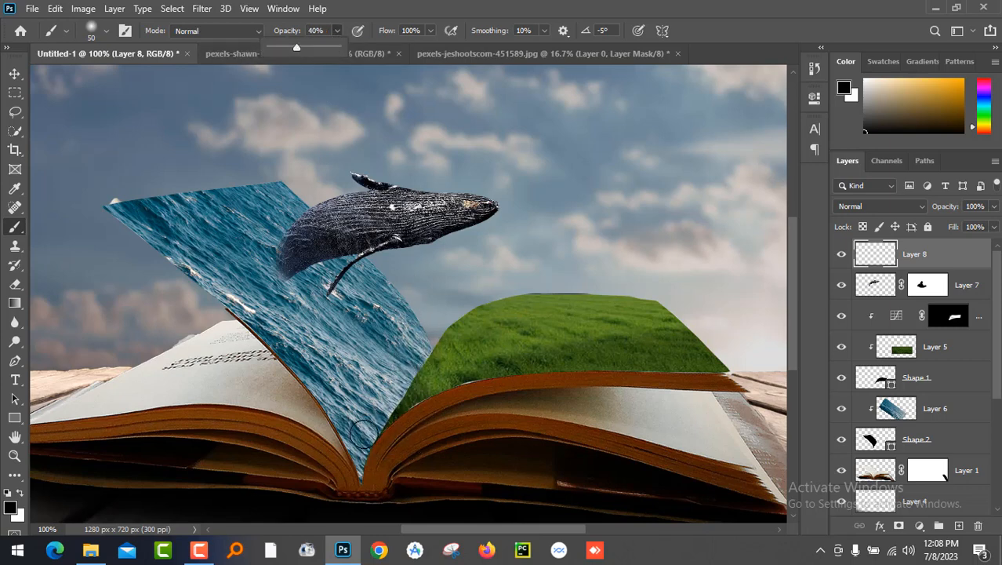
{"action": "mouse_move", "coordinate": [363, 439]}
{"action": "left_mouse_down"}
{"action": "mouse_move", "coordinate": [426, 348]}
{"action": "mouse_move", "coordinate": [369, 433]}
{"action": "mouse_move", "coordinate": [360, 475]}
{"action": "mouse_move", "coordinate": [372, 430]}
{"action": "mouse_move", "coordinate": [419, 364]}
{"action": "mouse_move", "coordinate": [438, 355]}
{"action": "left_mouse_up"}
Try other blend modes such as Color Burn, Overlay and Exclusion on the shadow layer and return it to Normal
{"action": "left_click", "coordinate": [908, 202]}
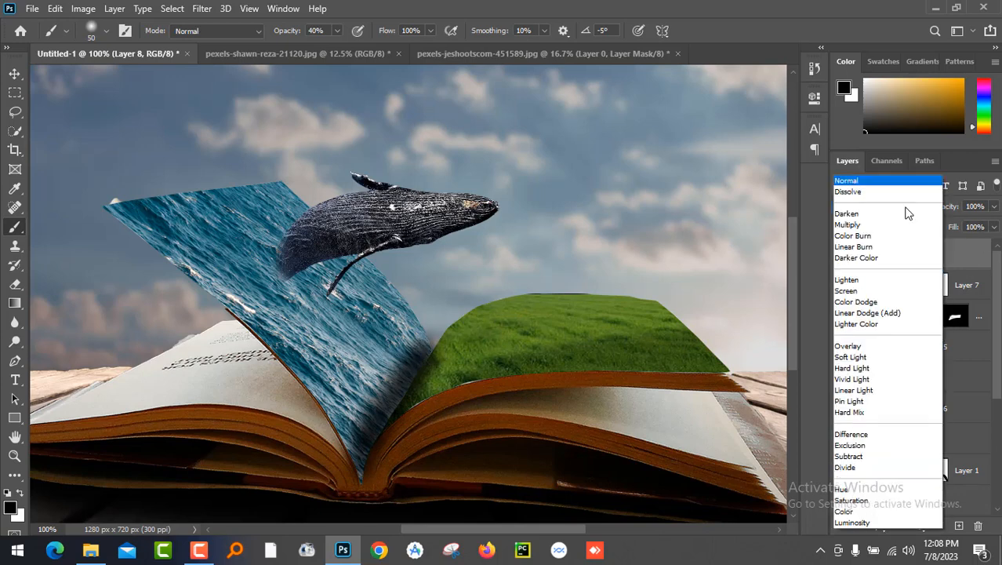
{"action": "left_click", "coordinate": [886, 193]}
{"action": "scroll", "coordinate": [886, 206], "scroll_direction": "down", "scroll_amount": 3}
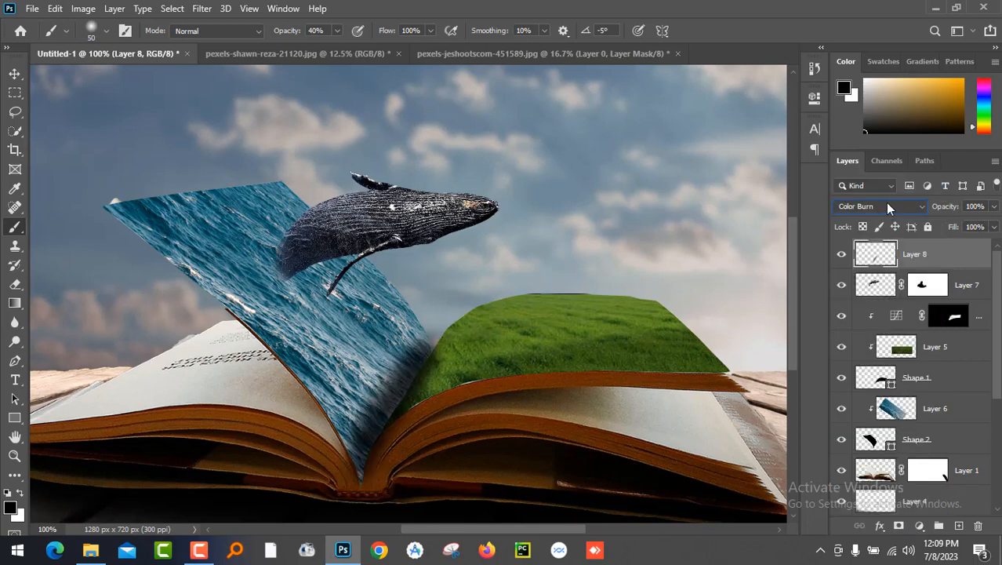
{"action": "scroll", "coordinate": [887, 202], "scroll_direction": "down", "scroll_amount": 8}
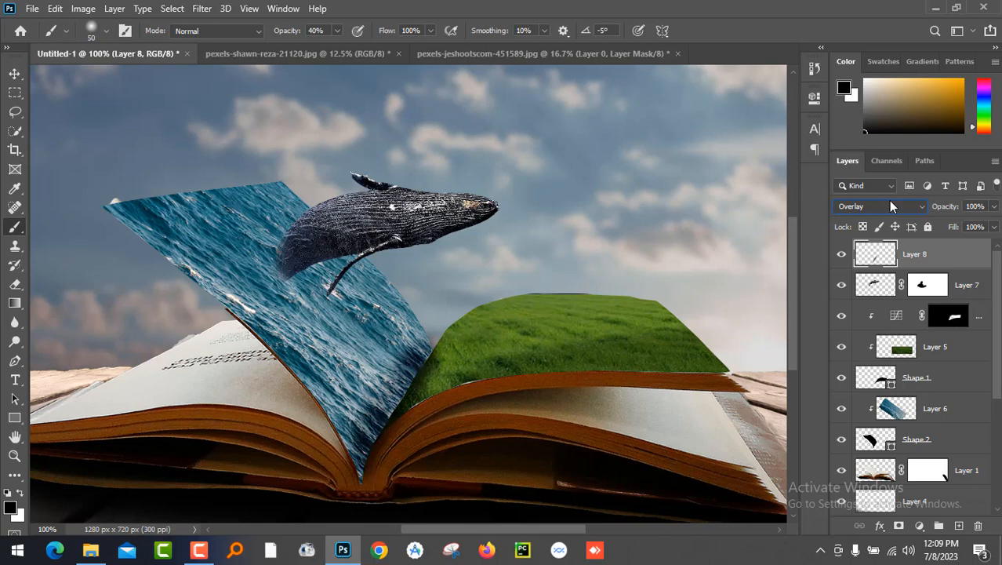
{"action": "scroll", "coordinate": [889, 203], "scroll_direction": "down", "scroll_amount": 6}
{"action": "scroll", "coordinate": [890, 204], "scroll_direction": "down", "scroll_amount": 5}
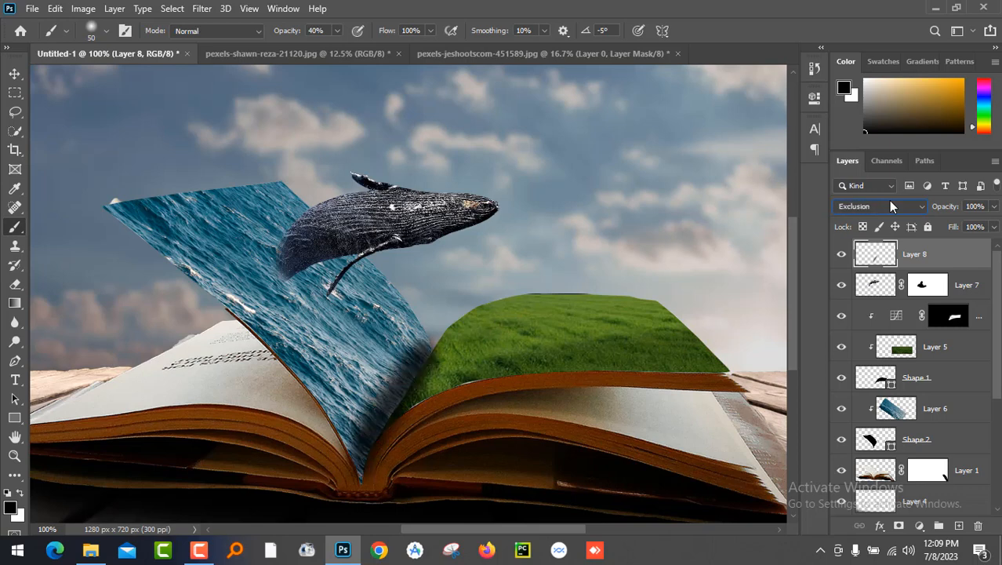
{"action": "scroll", "coordinate": [889, 200], "scroll_direction": "down", "scroll_amount": 3}
{"action": "left_click", "coordinate": [897, 209]}
{"action": "left_click", "coordinate": [870, 187]}
Set the shadow layer's opacity to 62% and paint more soft black shading on the sea and grass beside the fold
{"action": "left_click", "coordinate": [994, 206]}
{"action": "left_click", "coordinate": [963, 223]}
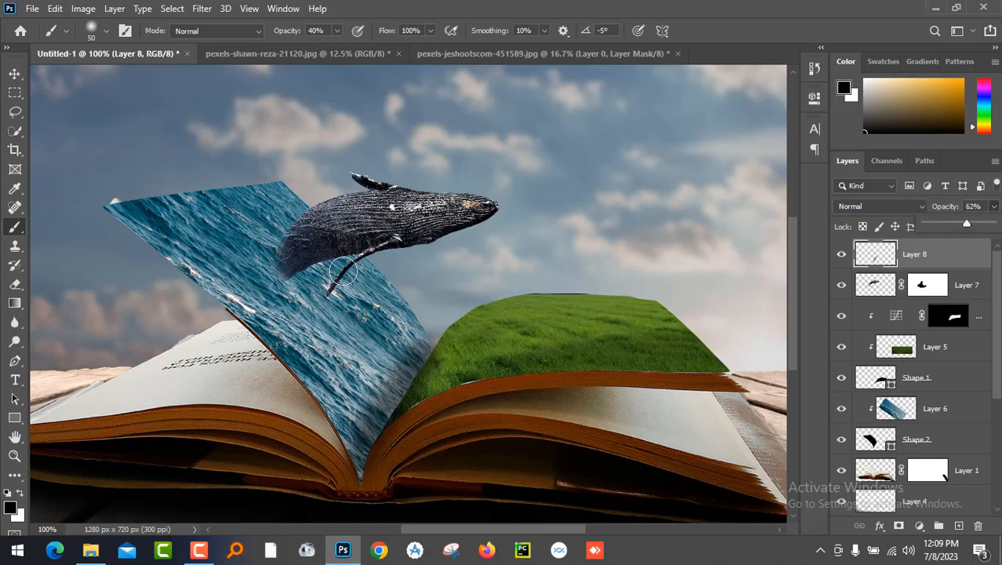
{"action": "key", "text": "ctrl+plus"}
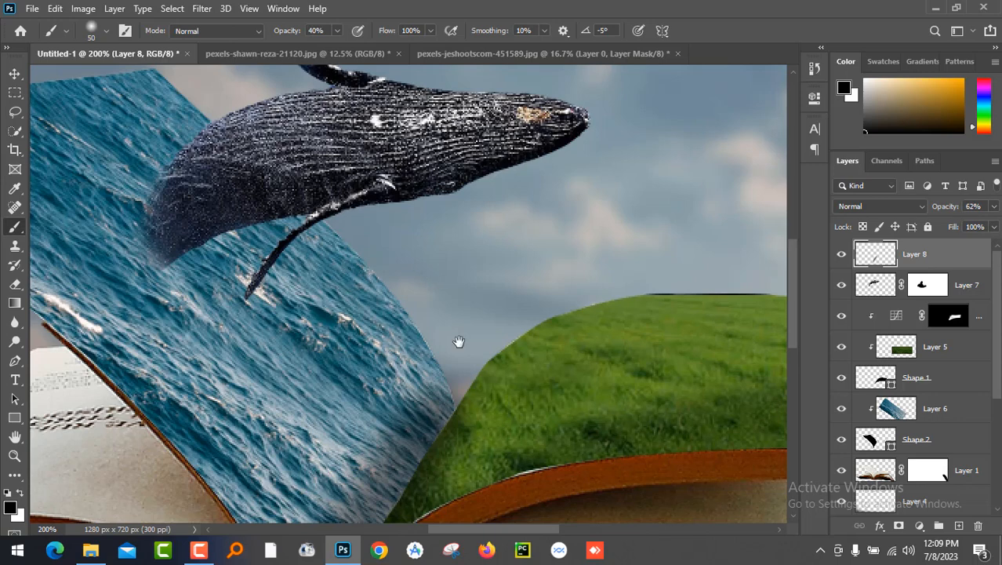
{"action": "left_click_drag", "start_coordinate": [458, 342], "coordinate": [270, 224]}
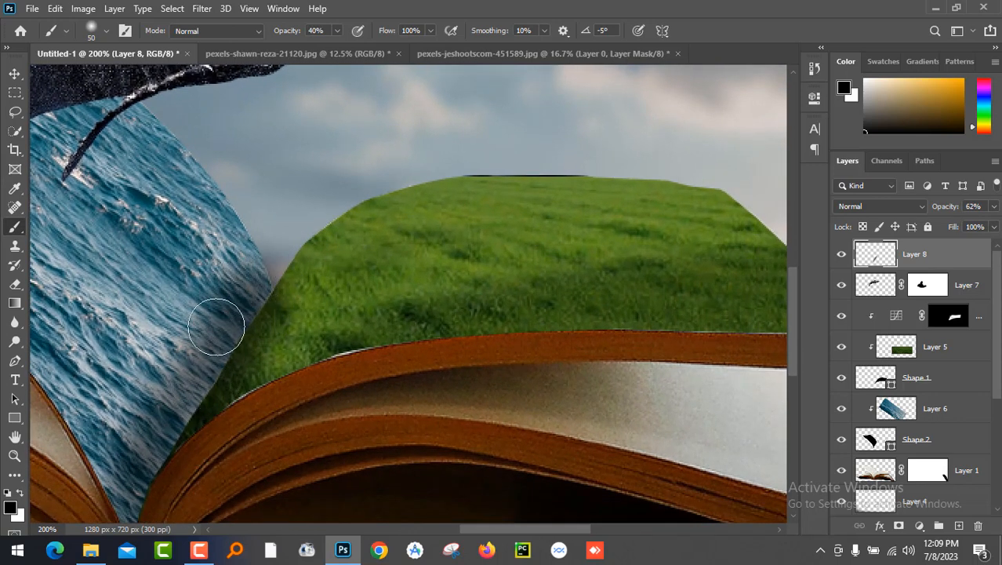
{"action": "mouse_move", "coordinate": [217, 326]}
{"action": "left_mouse_down"}
{"action": "mouse_move", "coordinate": [136, 477]}
{"action": "mouse_move", "coordinate": [138, 445]}
{"action": "mouse_move", "coordinate": [126, 488]}
{"action": "mouse_move", "coordinate": [146, 398]}
{"action": "mouse_move", "coordinate": [230, 292]}
{"action": "mouse_move", "coordinate": [234, 367]}
{"action": "mouse_move", "coordinate": [320, 316]}
{"action": "mouse_move", "coordinate": [264, 339]}
{"action": "mouse_move", "coordinate": [282, 298]}
{"action": "mouse_move", "coordinate": [333, 263]}
{"action": "mouse_move", "coordinate": [283, 362]}
{"action": "mouse_move", "coordinate": [334, 335]}
{"action": "mouse_move", "coordinate": [273, 346]}
{"action": "mouse_move", "coordinate": [295, 290]}
{"action": "mouse_move", "coordinate": [340, 255]}
{"action": "mouse_move", "coordinate": [289, 323]}
{"action": "mouse_move", "coordinate": [316, 327]}
{"action": "mouse_move", "coordinate": [280, 354]}
{"action": "left_mouse_up"}
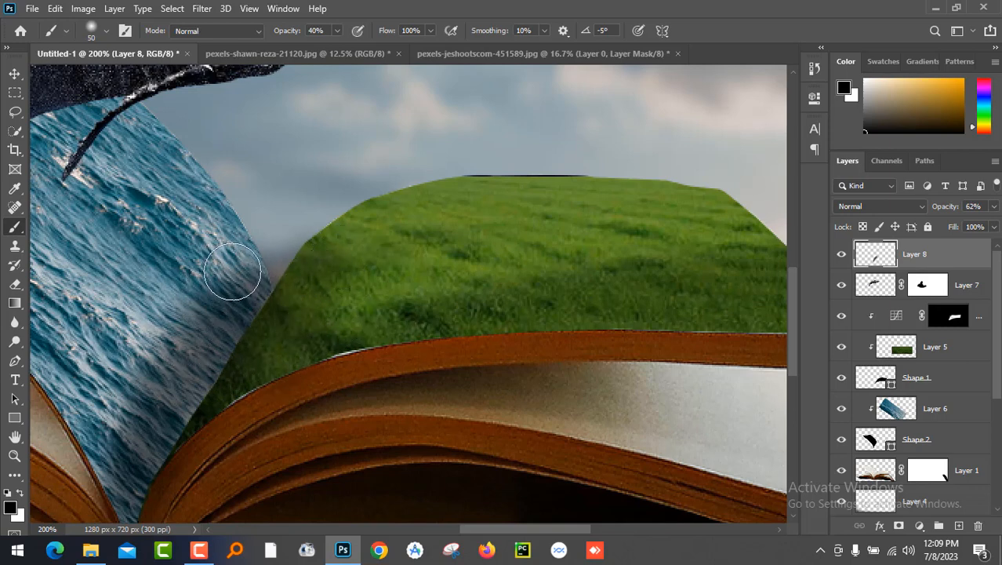
{"action": "mouse_move", "coordinate": [233, 271]}
{"action": "left_mouse_down"}
{"action": "mouse_move", "coordinate": [108, 401]}
{"action": "mouse_move", "coordinate": [106, 445]}
{"action": "mouse_move", "coordinate": [156, 459]}
{"action": "left_mouse_up"}
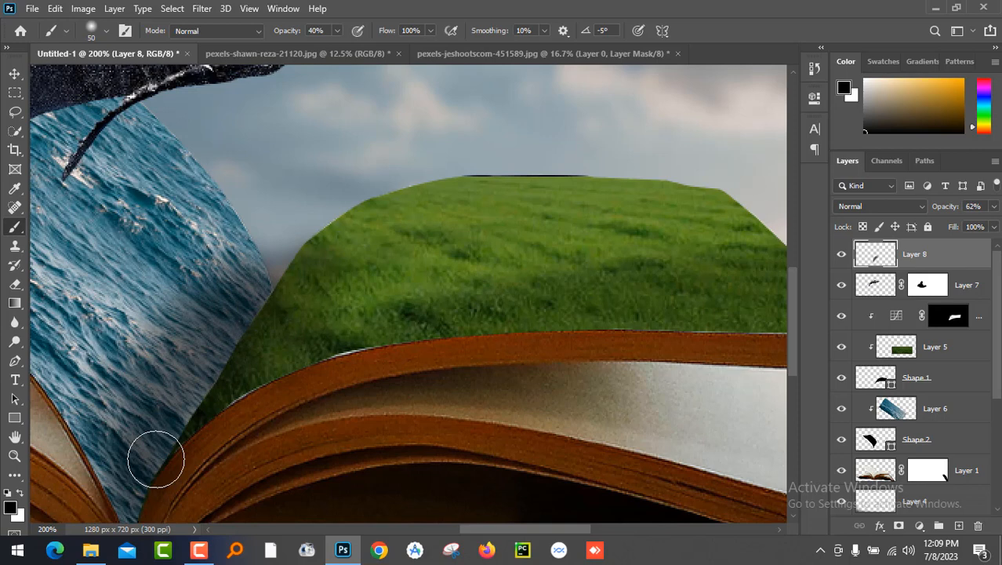
Erase the shadow spill over the sky between the sea and grass pages with a small Eraser at 31% opacity
{"action": "key", "text": "ctrl+0"}
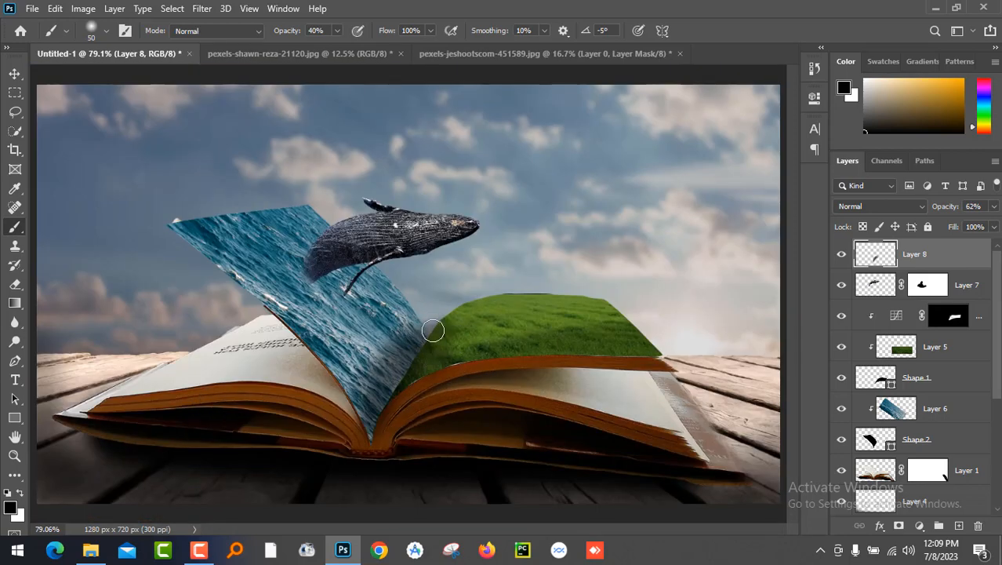
{"action": "left_click", "coordinate": [18, 251]}
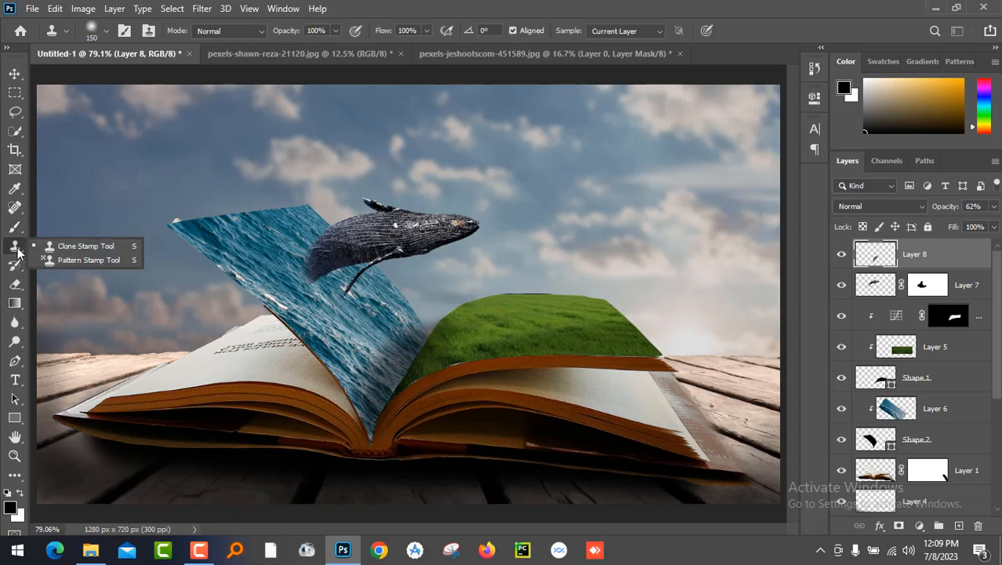
{"action": "left_click", "coordinate": [14, 284]}
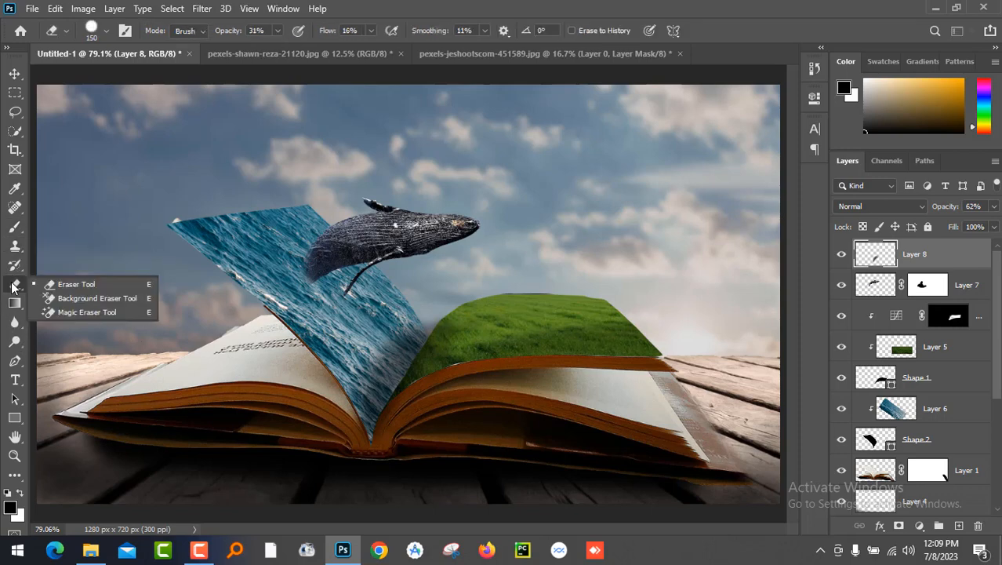
{"action": "left_click", "coordinate": [56, 284]}
{"action": "scroll", "coordinate": [407, 324], "scroll_direction": "up", "scroll_amount": 5}
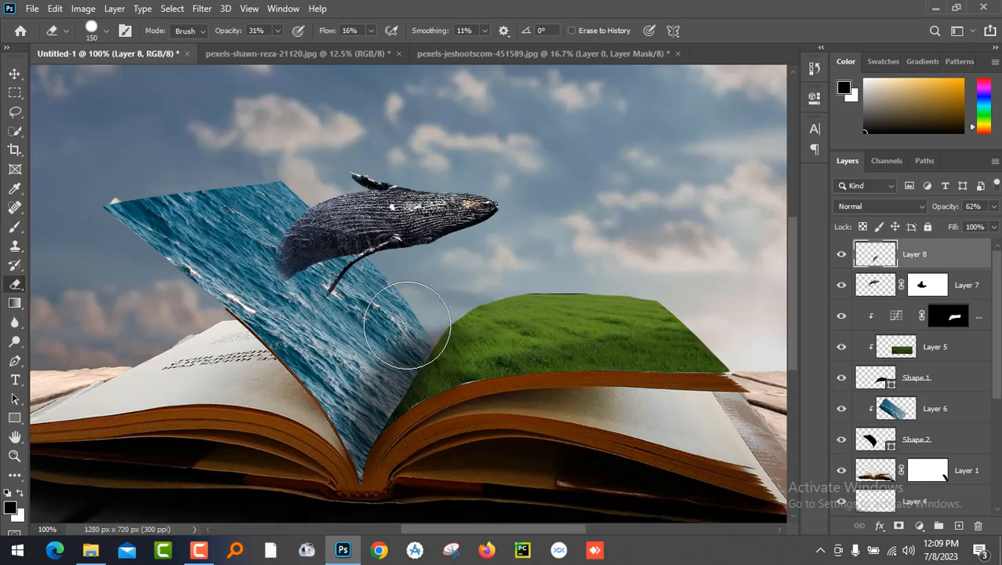
{"action": "left_click_drag", "start_coordinate": [487, 362], "coordinate": [332, 203]}
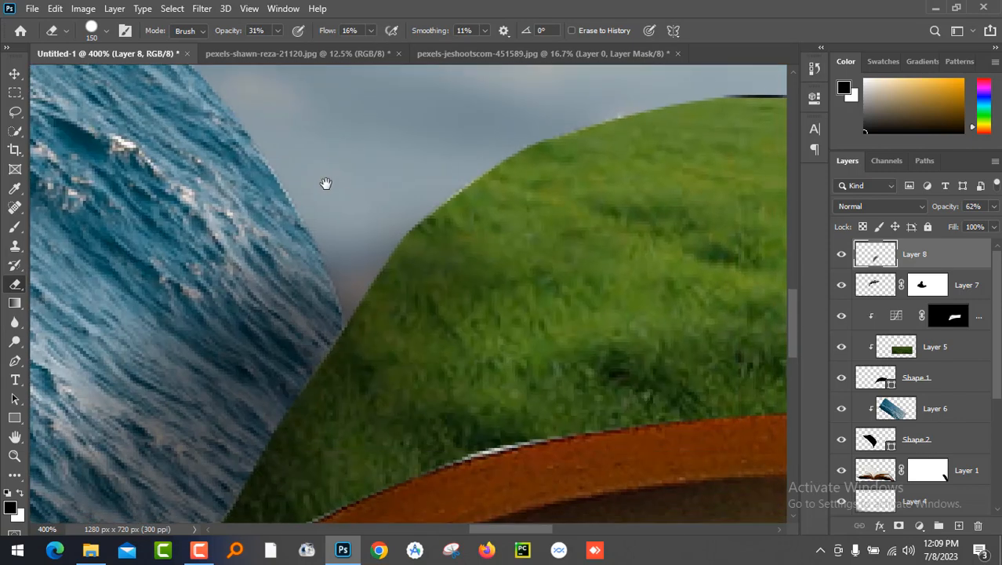
{"action": "key", "text": "bracketleft"}
{"action": "key", "text": "bracketleft"}
{"action": "key", "text": "bracketleft"}
{"action": "key", "text": "bracketleft"}
{"action": "key", "text": "bracketleft"}
{"action": "key", "text": "bracketleft"}
{"action": "key", "text": "bracketleft"}
{"action": "key", "text": "bracketleft"}
{"action": "key", "text": "bracketleft"}
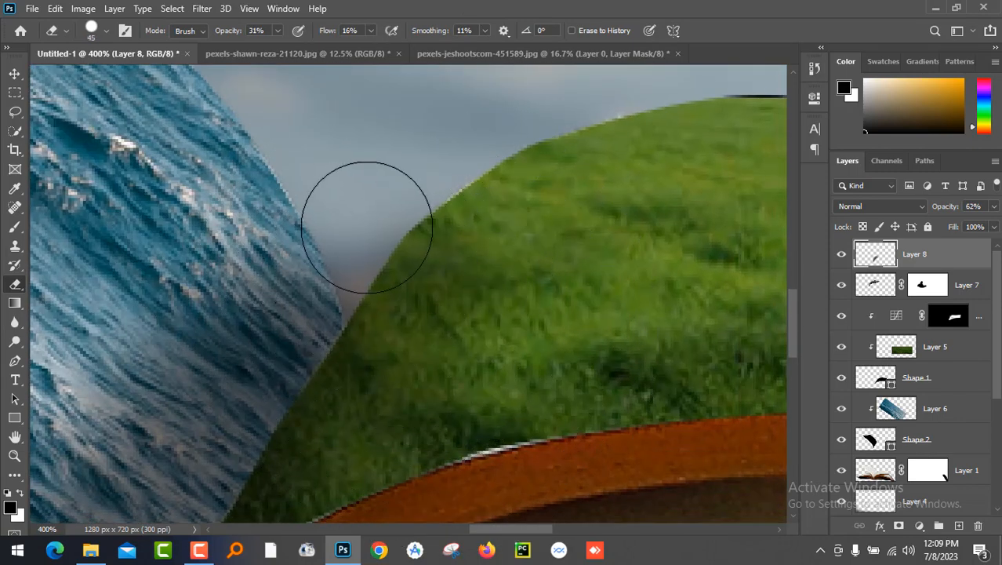
{"action": "mouse_move", "coordinate": [355, 235]}
{"action": "left_mouse_down"}
{"action": "mouse_move", "coordinate": [439, 231]}
{"action": "mouse_move", "coordinate": [463, 211]}
{"action": "left_mouse_up"}
{"action": "left_click", "coordinate": [842, 255]}
{"action": "left_click", "coordinate": [842, 255]}
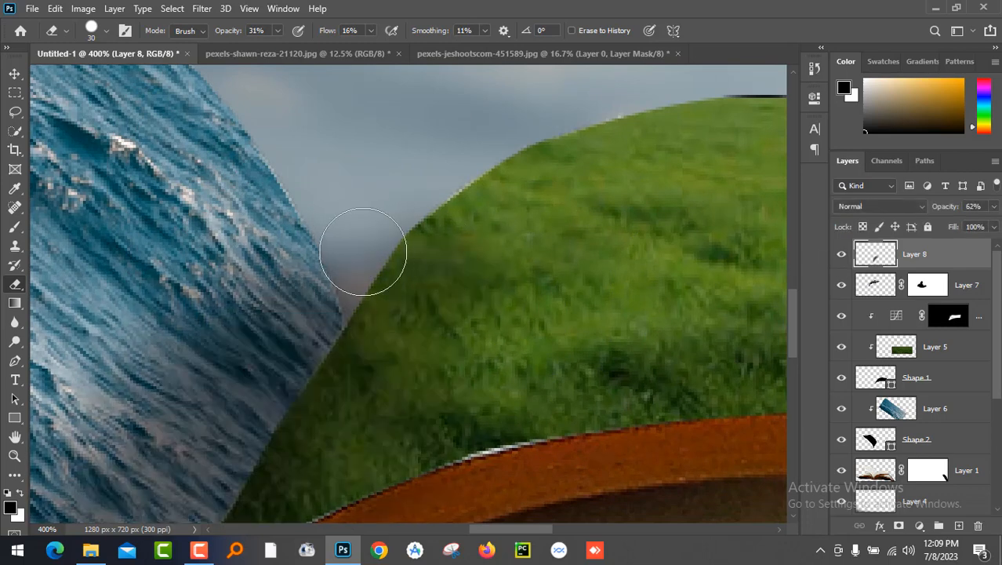
Set the Eraser's opacity and flow to 100% and erase the remaining shadow spill along the sky gap with smaller brush sizes
{"action": "key", "text": "bracketleft"}
{"action": "key", "text": "bracketleft"}
{"action": "key", "text": "bracketleft"}
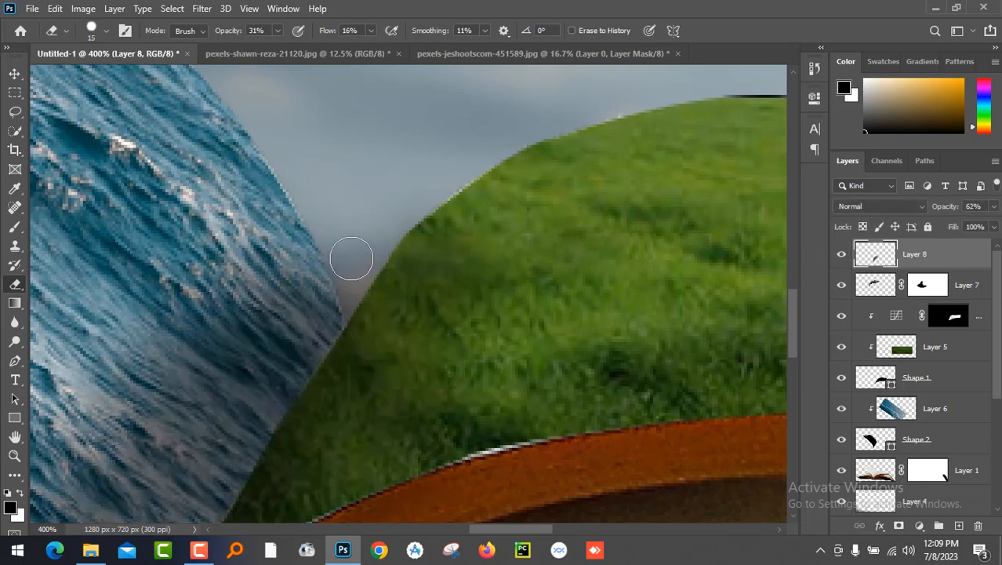
{"action": "left_click", "coordinate": [278, 30]}
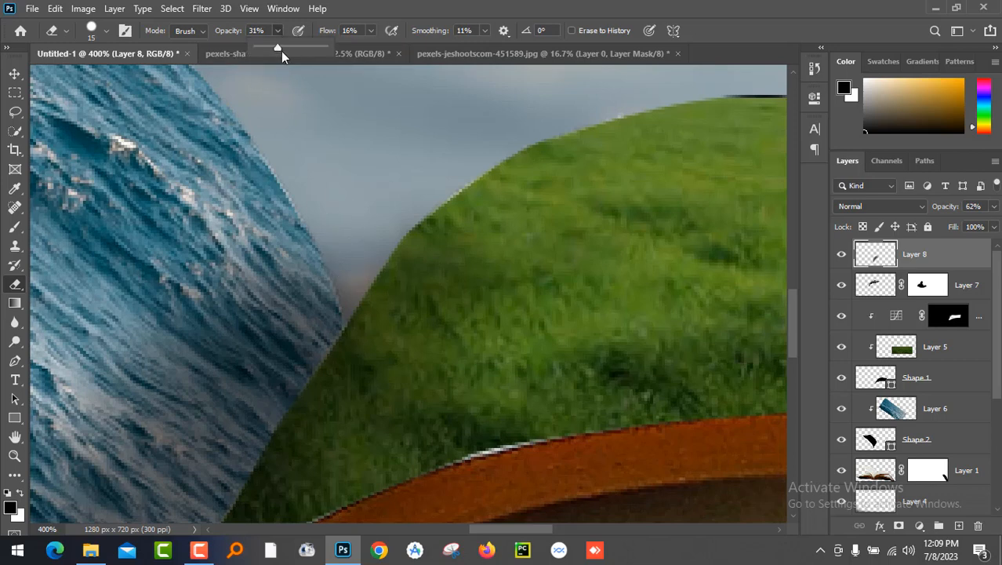
{"action": "left_click_drag", "start_coordinate": [281, 51], "coordinate": [430, 48]}
{"action": "left_click", "coordinate": [371, 31]}
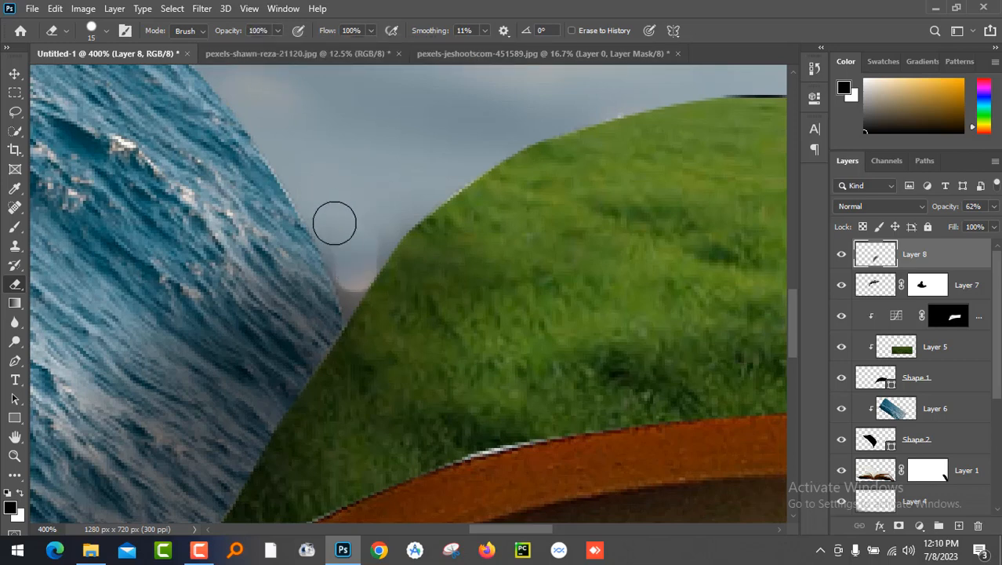
{"action": "key", "text": "bracketleft"}
{"action": "key", "text": "bracketleft"}
{"action": "key", "text": "bracketleft"}
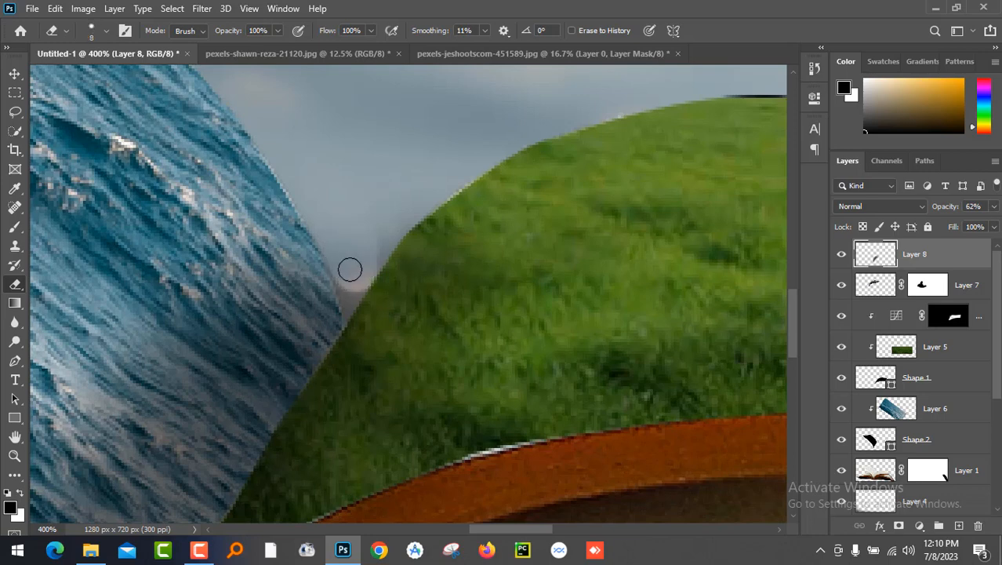
{"action": "left_click_drag", "start_coordinate": [350, 297], "coordinate": [350, 302]}
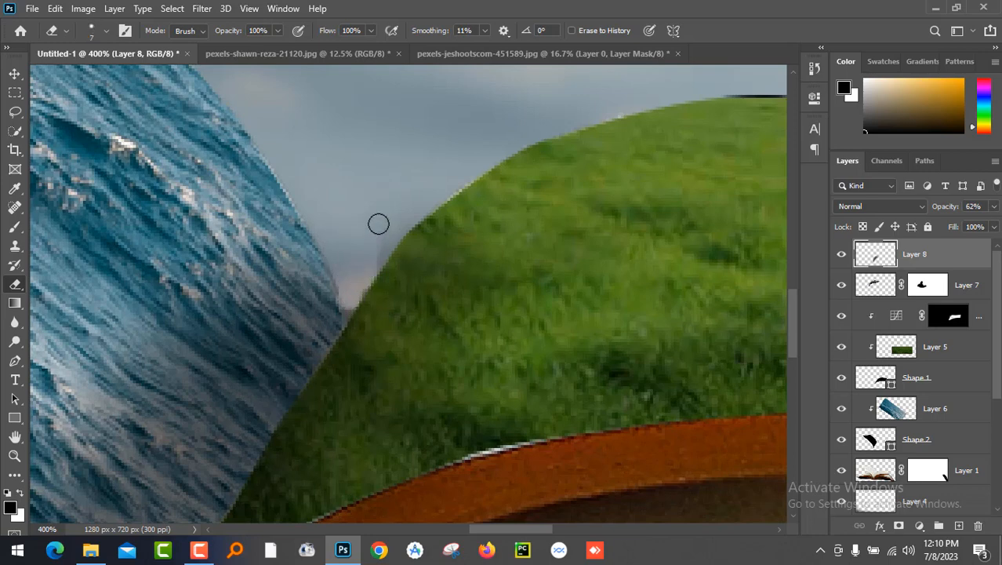
{"action": "mouse_move", "coordinate": [378, 225]}
{"action": "left_mouse_down"}
{"action": "mouse_move", "coordinate": [375, 259]}
{"action": "mouse_move", "coordinate": [391, 220]}
{"action": "left_mouse_up"}
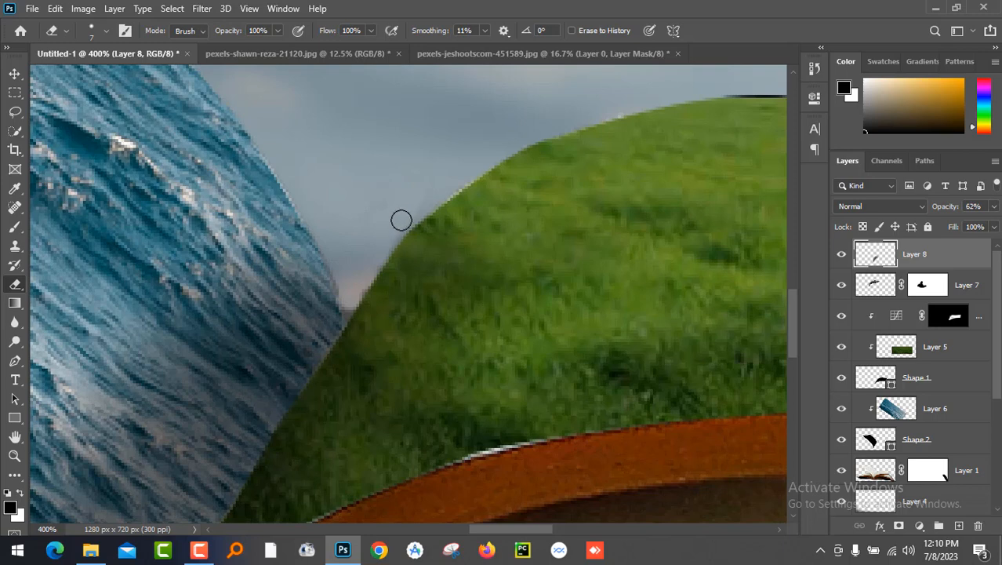
{"action": "key", "text": "bracketleft"}
{"action": "key", "text": "bracketleft"}
{"action": "key", "text": "bracketleft"}
{"action": "key", "text": "bracketleft"}
{"action": "left_click_drag", "start_coordinate": [344, 309], "coordinate": [357, 295]}
{"action": "key", "text": "ctrl+0"}
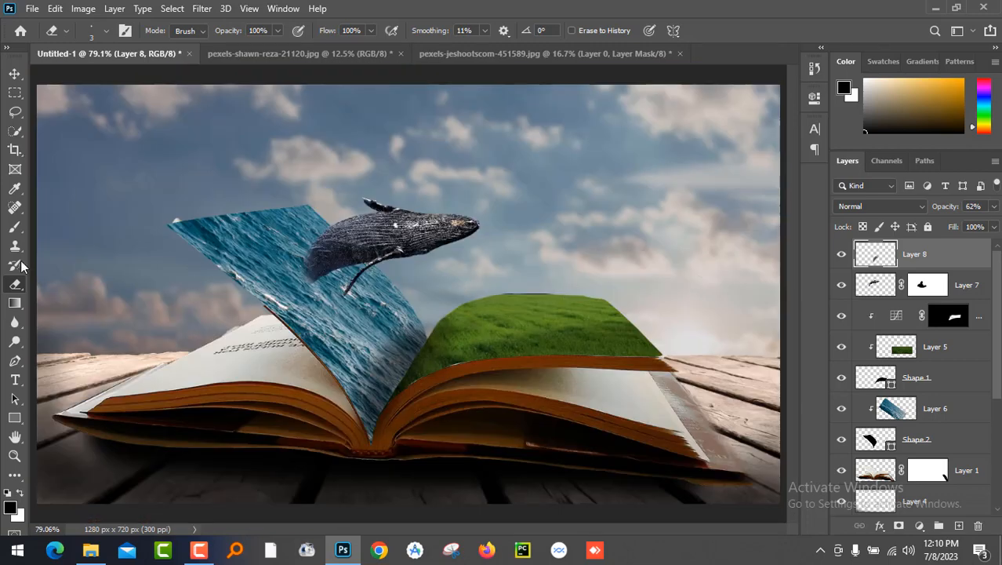
Paint a soft black shadow on a new layer over the inner part of the grass page and set the layer's opacity to 64%
{"action": "left_click", "coordinate": [960, 524]}
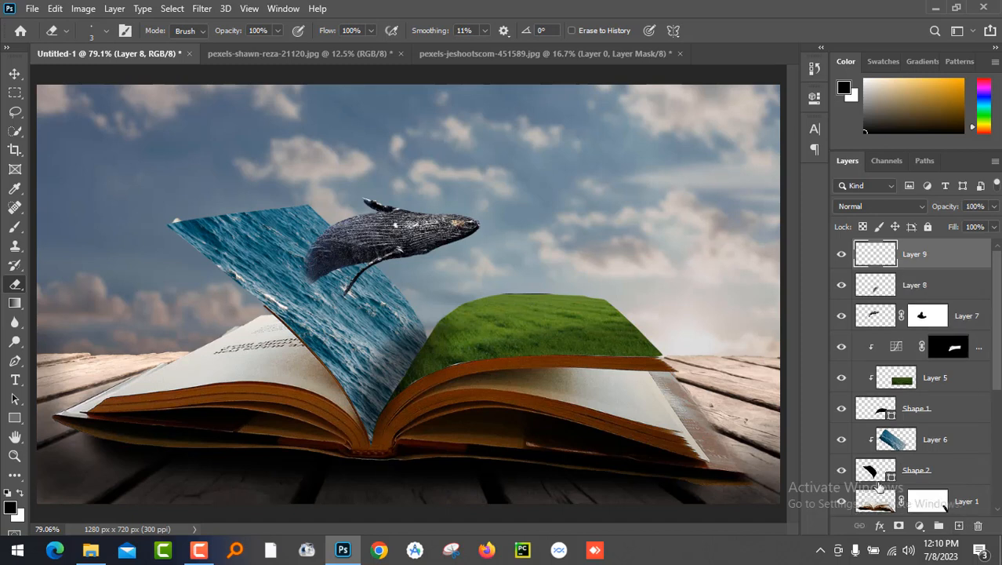
{"action": "left_click", "coordinate": [15, 226]}
{"action": "mouse_move", "coordinate": [440, 334]}
{"action": "left_mouse_down"}
{"action": "mouse_move", "coordinate": [519, 306]}
{"action": "mouse_move", "coordinate": [440, 341]}
{"action": "mouse_move", "coordinate": [504, 328]}
{"action": "mouse_move", "coordinate": [451, 354]}
{"action": "mouse_move", "coordinate": [452, 338]}
{"action": "mouse_move", "coordinate": [516, 318]}
{"action": "mouse_move", "coordinate": [494, 312]}
{"action": "mouse_move", "coordinate": [449, 331]}
{"action": "mouse_move", "coordinate": [437, 352]}
{"action": "mouse_move", "coordinate": [483, 314]}
{"action": "left_mouse_up"}
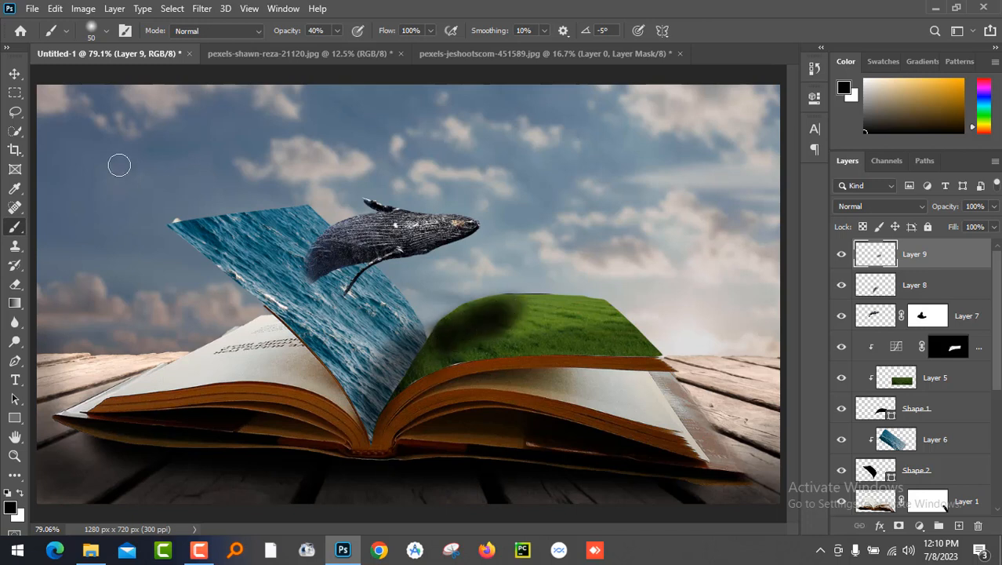
{"action": "left_click", "coordinate": [14, 74]}
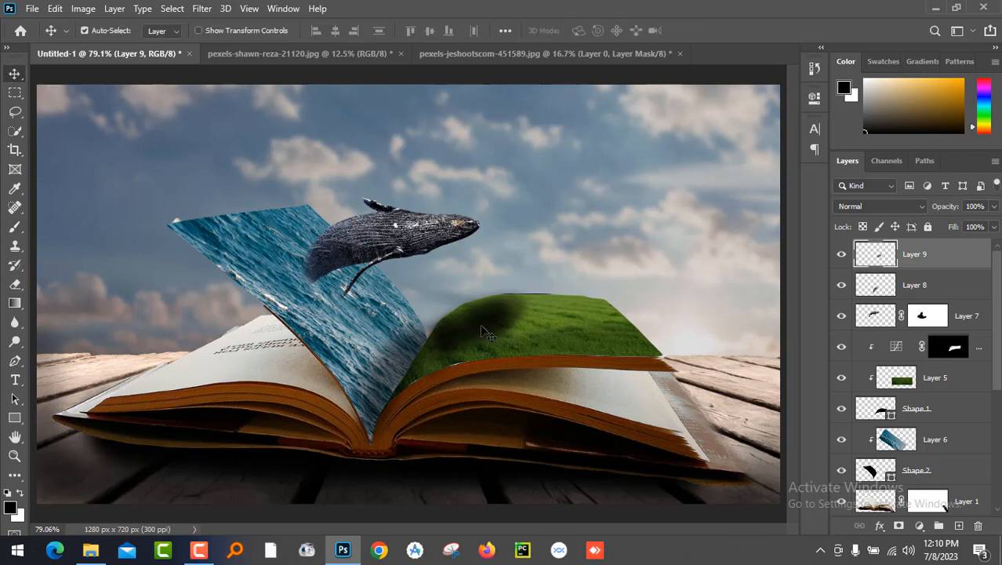
{"action": "left_click", "coordinate": [994, 205]}
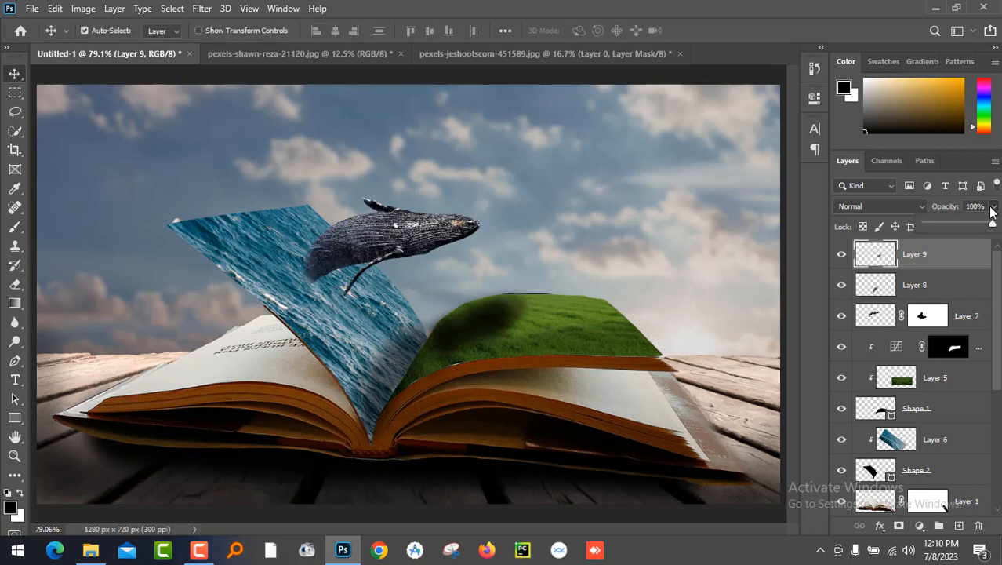
{"action": "left_click_drag", "start_coordinate": [992, 226], "coordinate": [968, 225]}
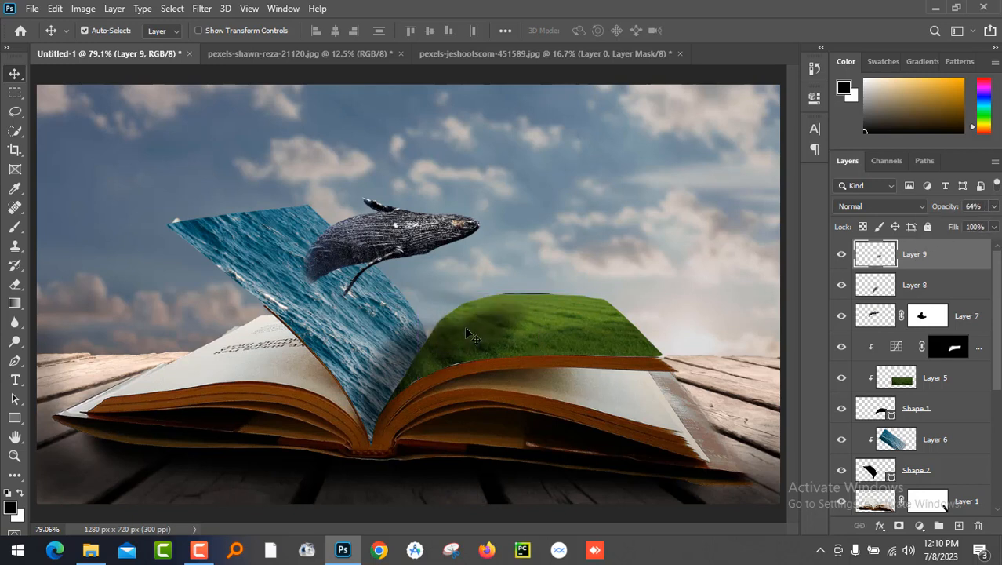
Squash the grass shadow to about 48% height, rotate it about -7.5° and shift it towards the fold
{"action": "key", "text": "ctrl+t"}
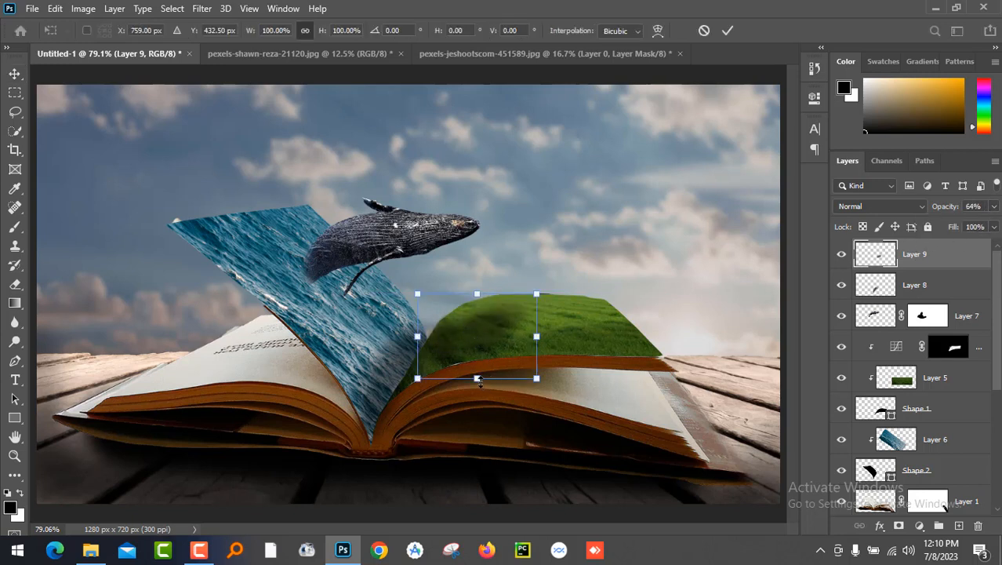
{"action": "left_click_drag", "start_coordinate": [477, 379], "coordinate": [485, 355]}
{"action": "left_click_drag", "start_coordinate": [556, 317], "coordinate": [481, 339]}
Warp the grass shadow into an arch following the page's curve and shift it slightly away from the fold
{"action": "right_click", "coordinate": [480, 334]}
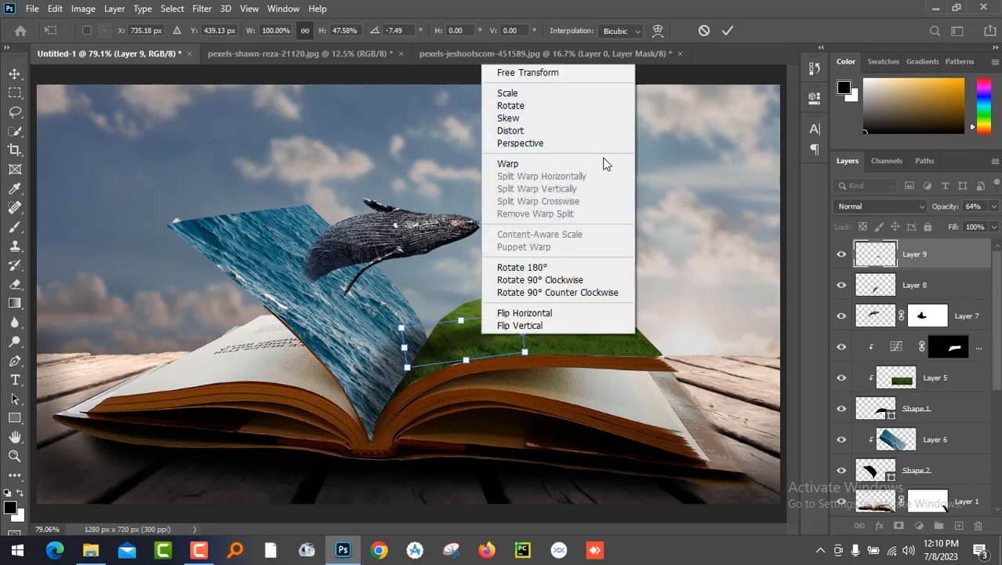
{"action": "left_click", "coordinate": [588, 163]}
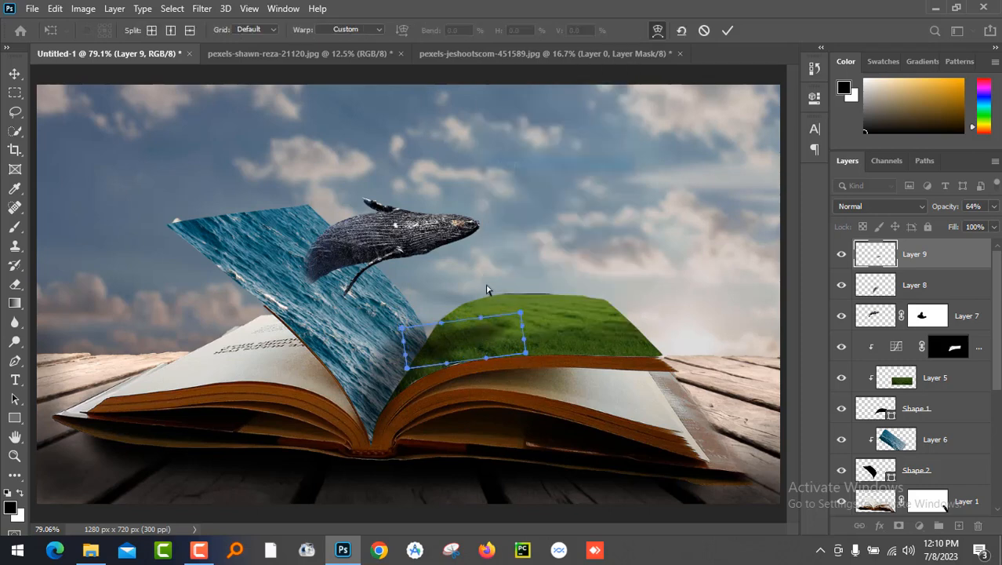
{"action": "left_click_drag", "start_coordinate": [476, 320], "coordinate": [486, 284]}
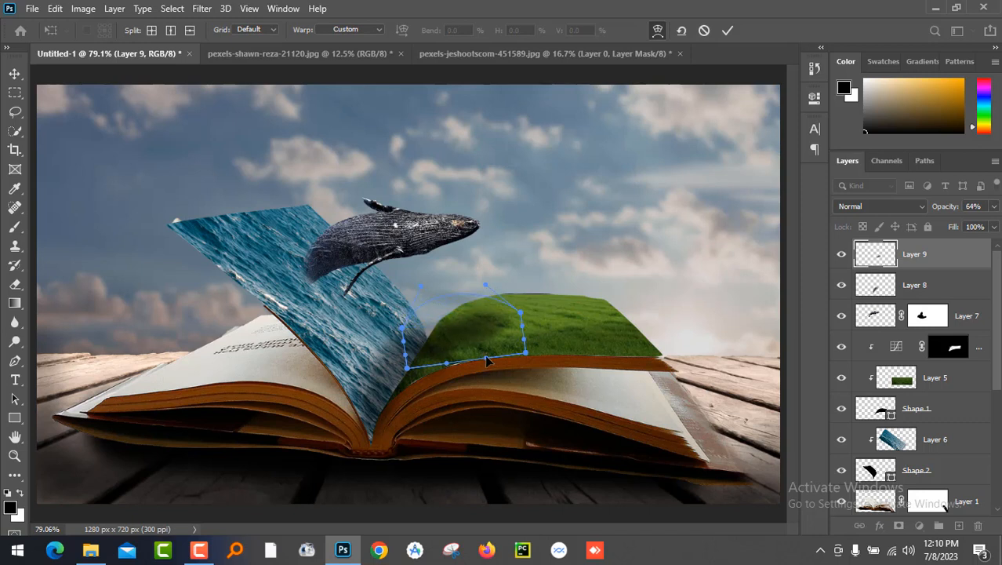
{"action": "left_click_drag", "start_coordinate": [487, 358], "coordinate": [492, 333]}
{"action": "left_click_drag", "start_coordinate": [448, 365], "coordinate": [494, 323]}
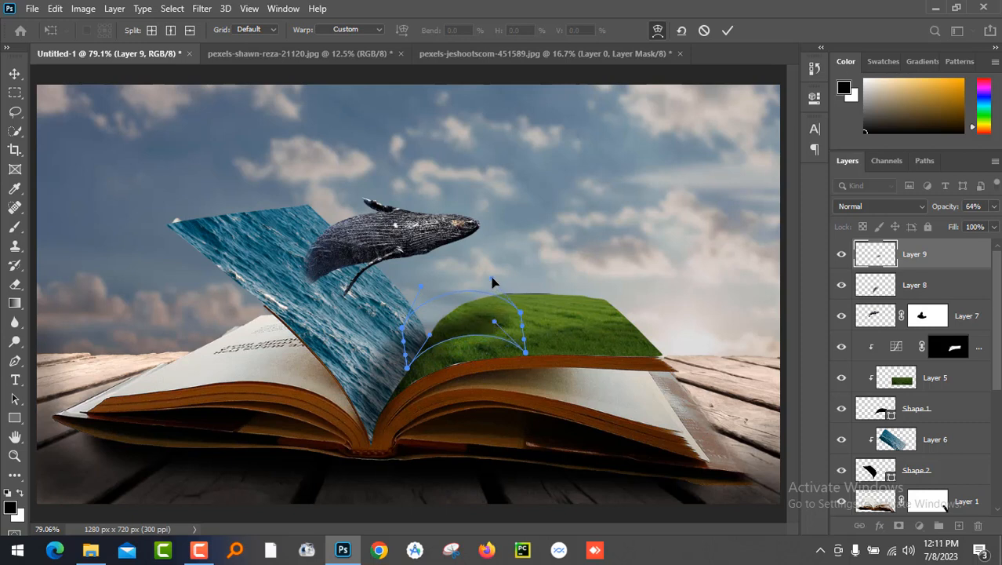
{"action": "key", "text": "Return"}
{"action": "left_click_drag", "start_coordinate": [446, 338], "coordinate": [468, 334]}
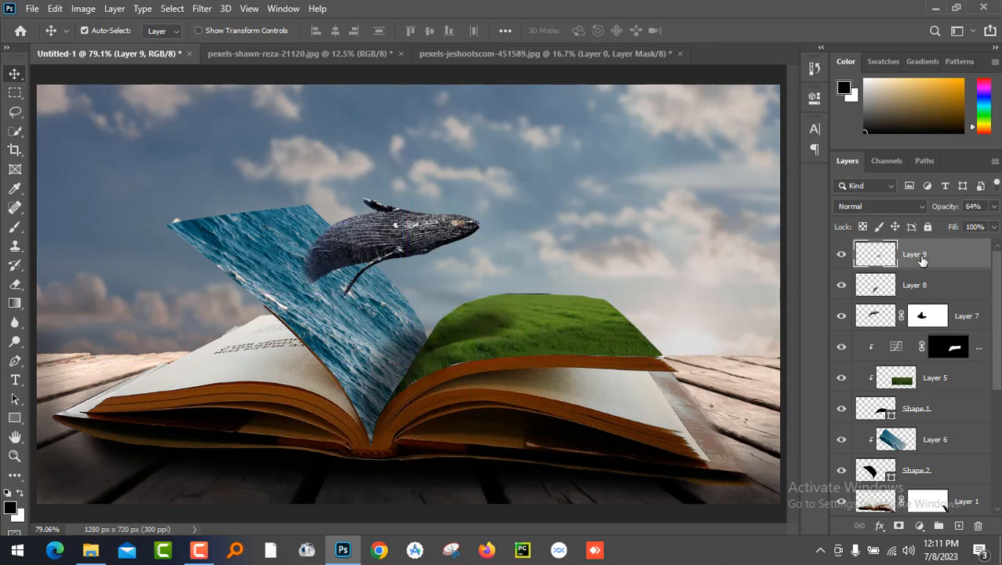
Reduce the opacity of the grass shadow layer to 24%
{"action": "left_click", "coordinate": [994, 207]}
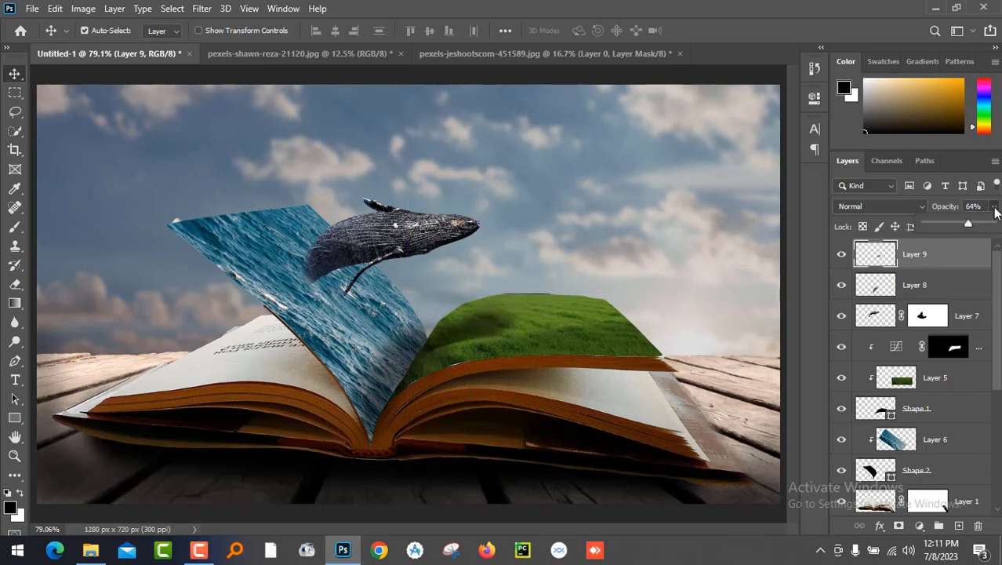
{"action": "left_click", "coordinate": [952, 224]}
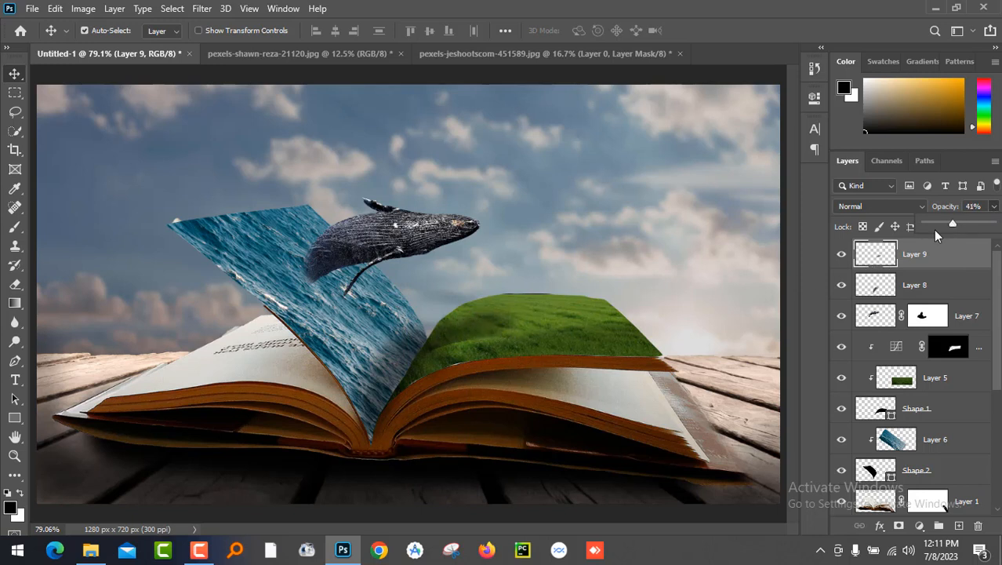
{"action": "left_click", "coordinate": [940, 223]}
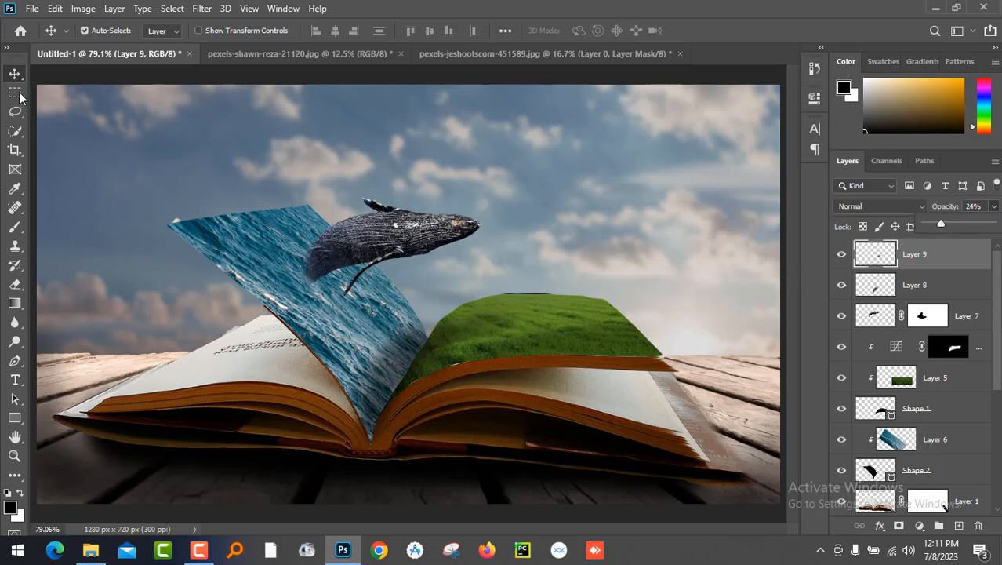
{"action": "left_click", "coordinate": [117, 153]}
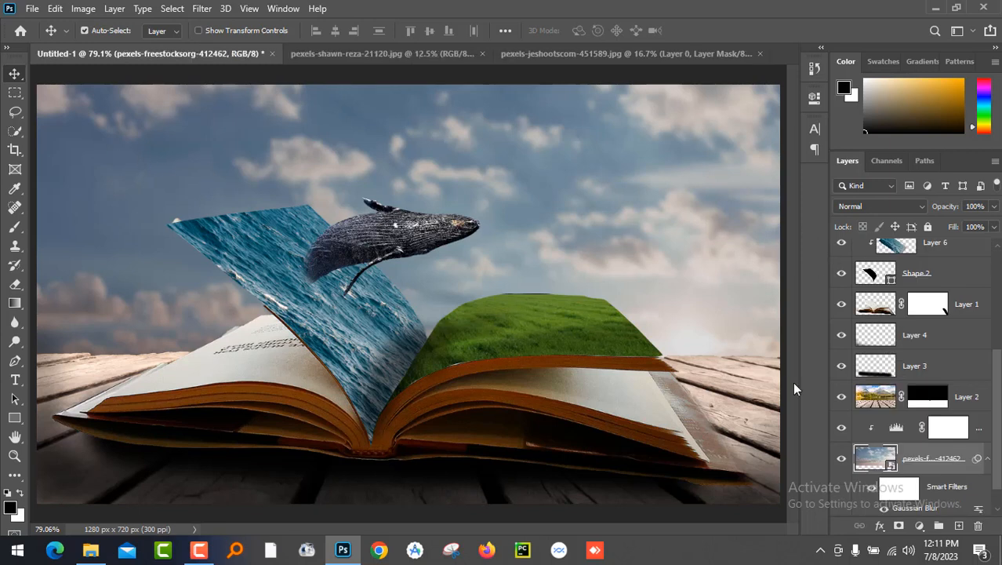
Add a green Solid Color fill layer above Layer 9
{"action": "scroll", "coordinate": [936, 272], "scroll_direction": "up", "scroll_amount": 5}
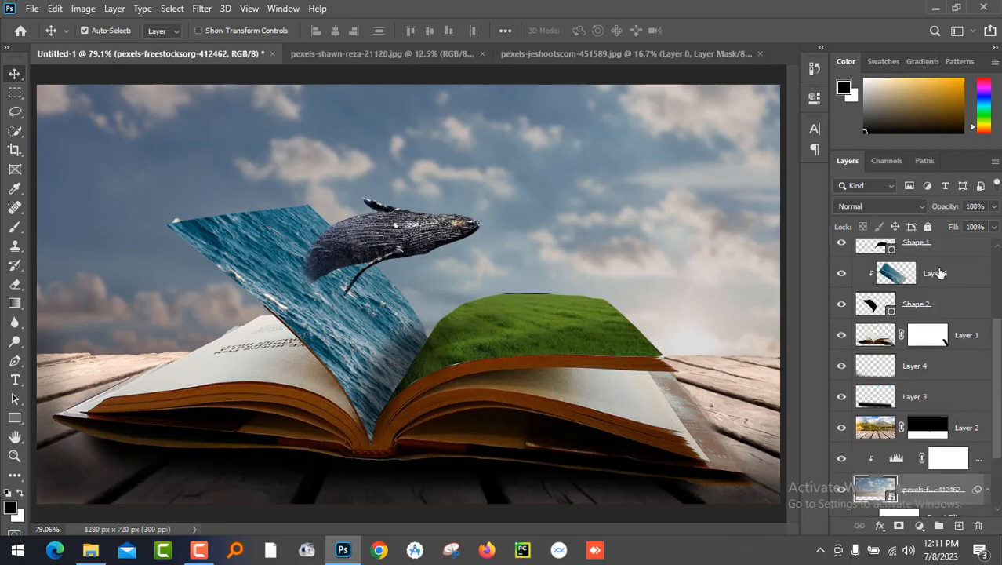
{"action": "left_click", "coordinate": [933, 248]}
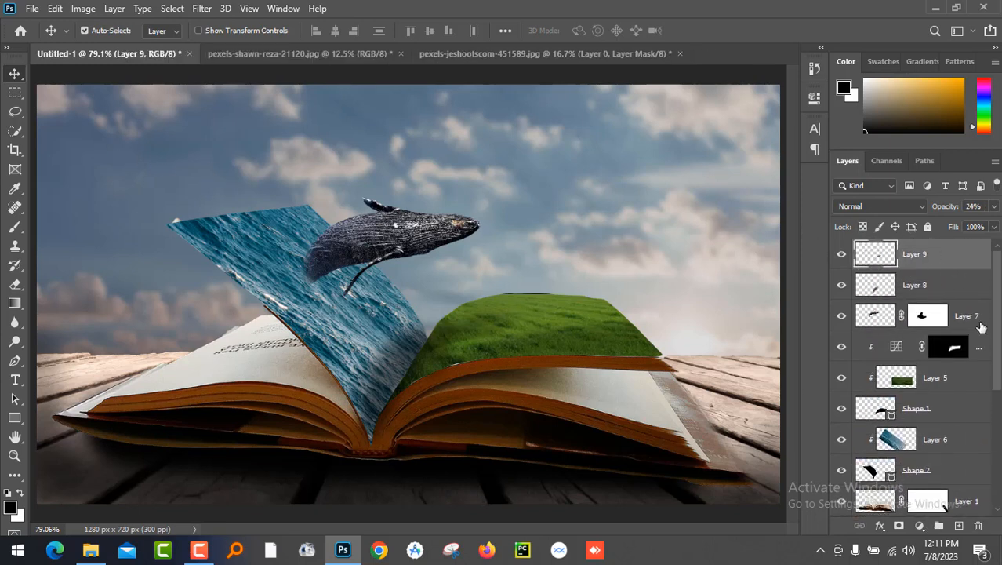
{"action": "left_click", "coordinate": [921, 525]}
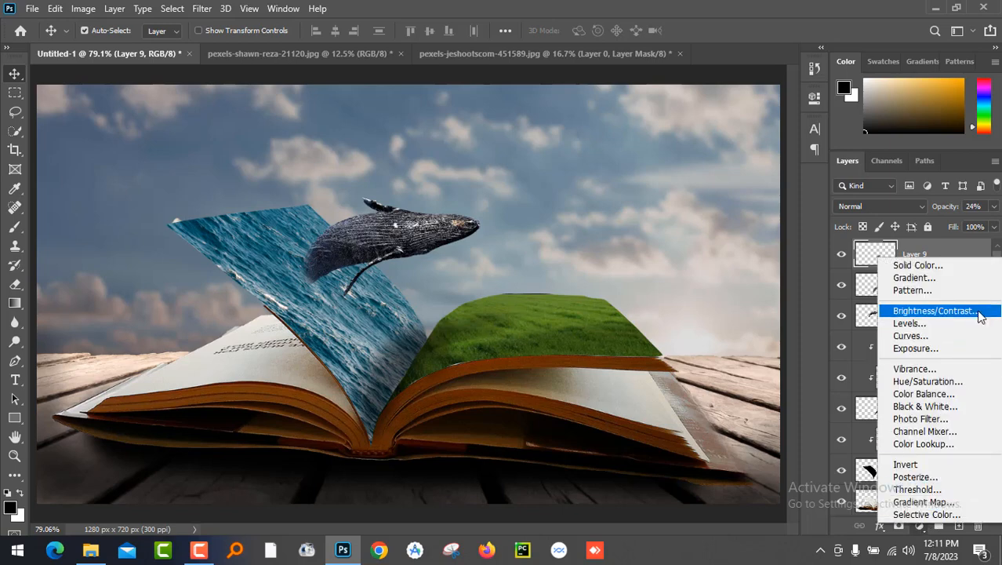
{"action": "left_click", "coordinate": [981, 266]}
{"action": "left_click", "coordinate": [723, 200]}
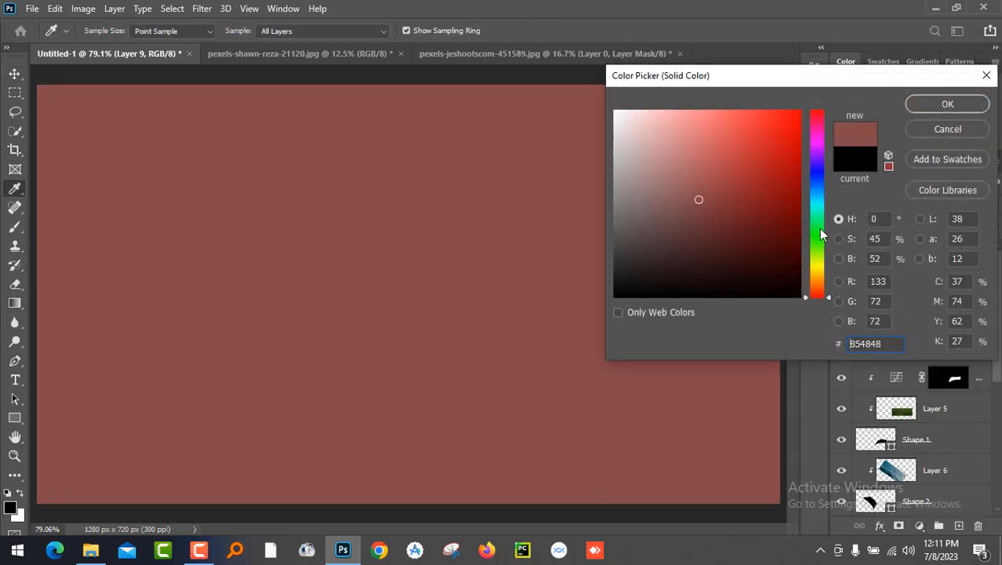
{"action": "left_click", "coordinate": [813, 229]}
{"action": "left_click", "coordinate": [947, 103]}
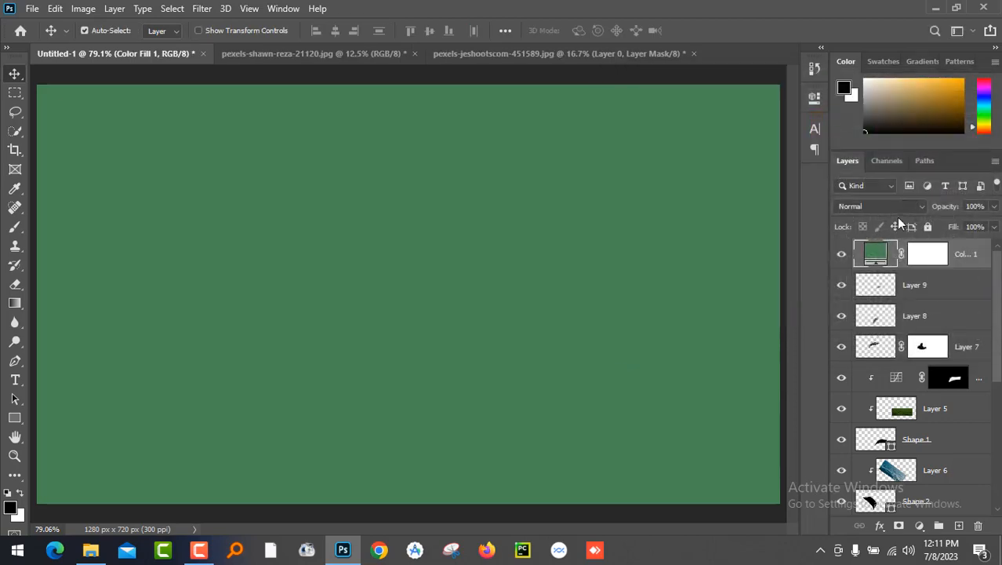
Try different blend modes on the green fill layer and set it to Hard Light
{"action": "left_click", "coordinate": [902, 205]}
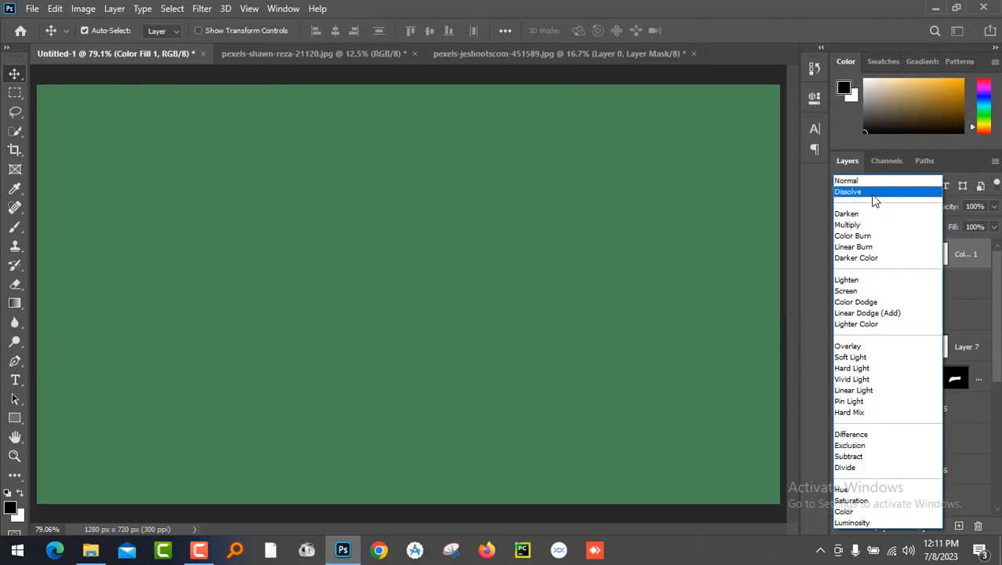
{"action": "left_click", "coordinate": [872, 201]}
{"action": "scroll", "coordinate": [890, 210], "scroll_direction": "down", "scroll_amount": 8}
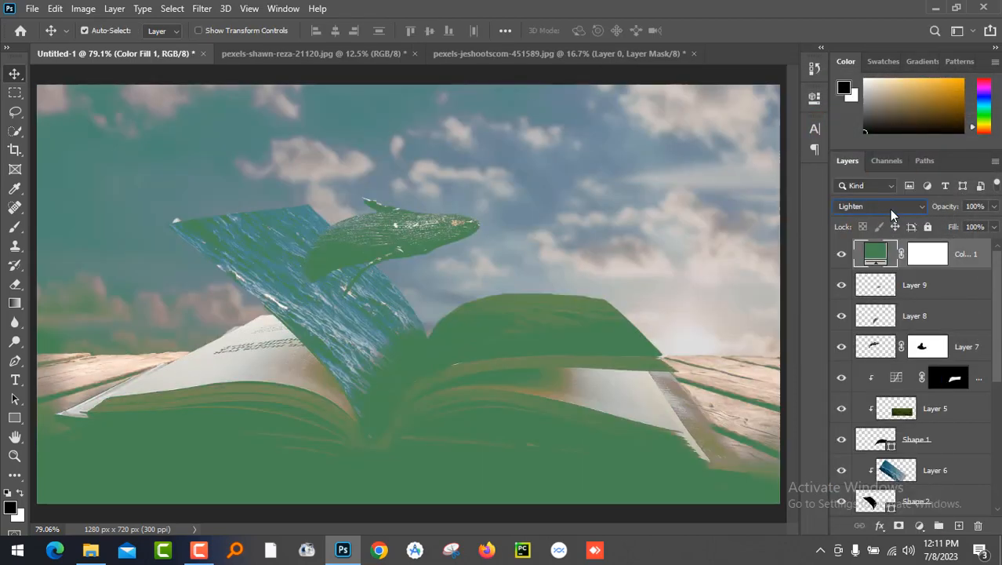
{"action": "scroll", "coordinate": [891, 212], "scroll_direction": "up", "scroll_amount": 2}
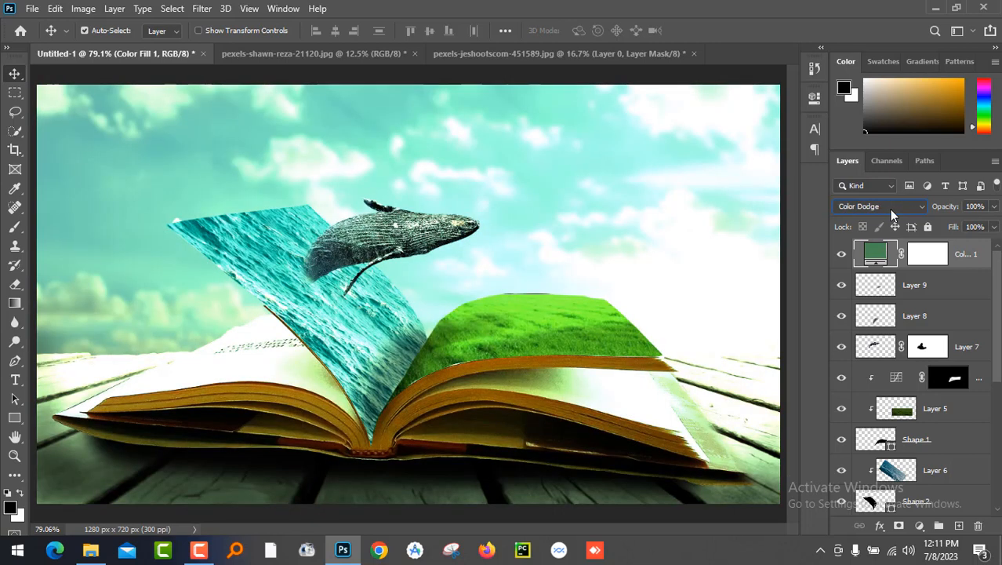
{"action": "scroll", "coordinate": [890, 209], "scroll_direction": "down", "scroll_amount": 5}
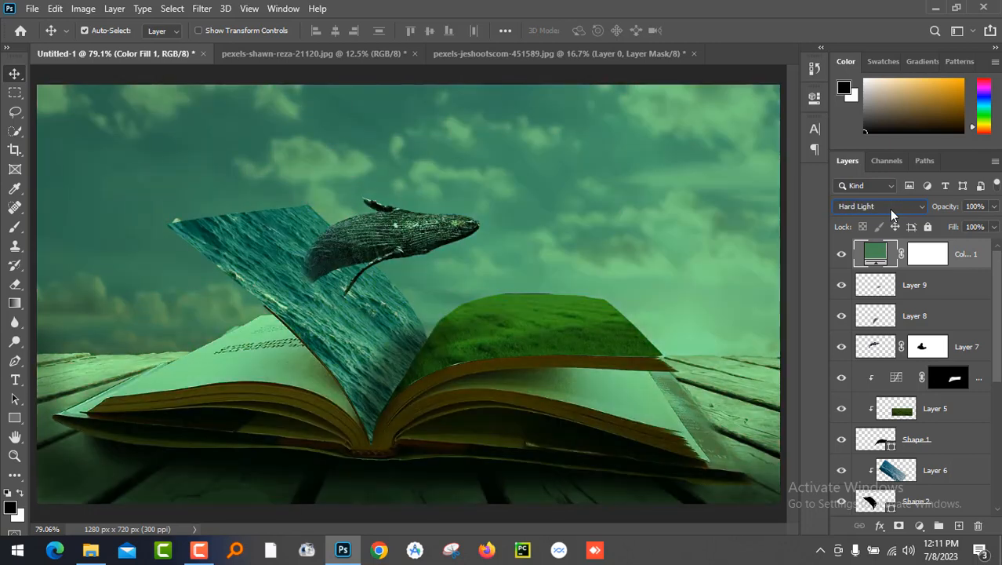
Change the fill layer's color to a muted brown, 7e6d43
{"action": "double_click", "coordinate": [884, 260]}
{"action": "left_click", "coordinate": [815, 278]}
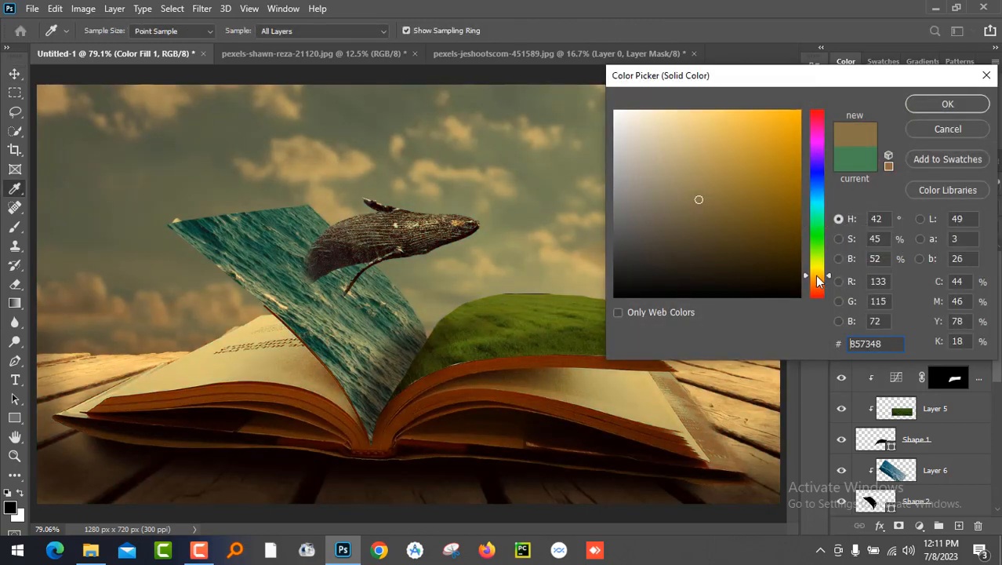
{"action": "left_click", "coordinate": [759, 128]}
{"action": "mouse_move", "coordinate": [760, 127]}
{"action": "left_mouse_down"}
{"action": "mouse_move", "coordinate": [756, 149]}
{"action": "mouse_move", "coordinate": [701, 204]}
{"action": "left_mouse_up"}
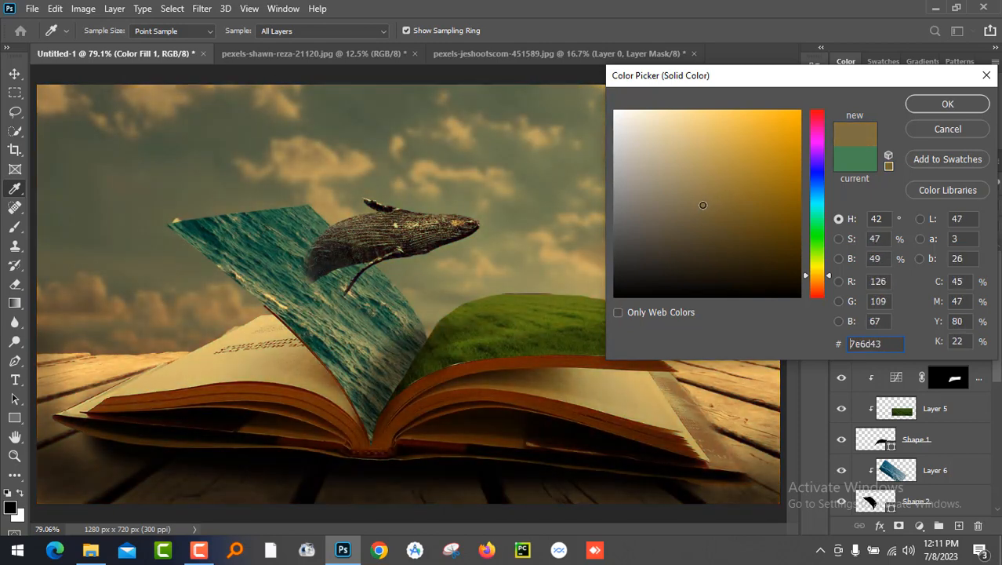
{"action": "left_click", "coordinate": [946, 105]}
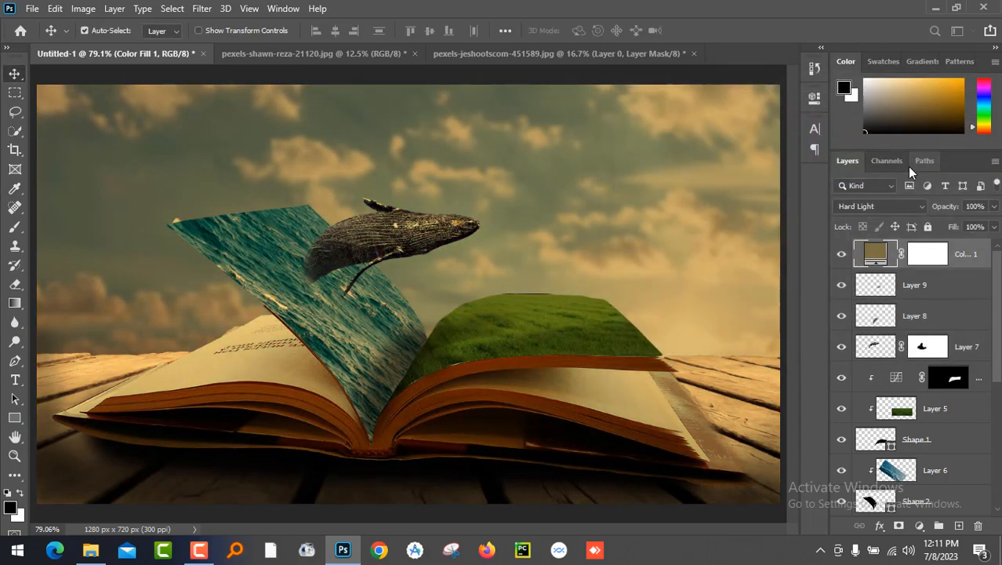
Set the brown fill layer's blend mode to Soft Light and compare the image with the layer hidden and shown
{"action": "left_click", "coordinate": [890, 205]}
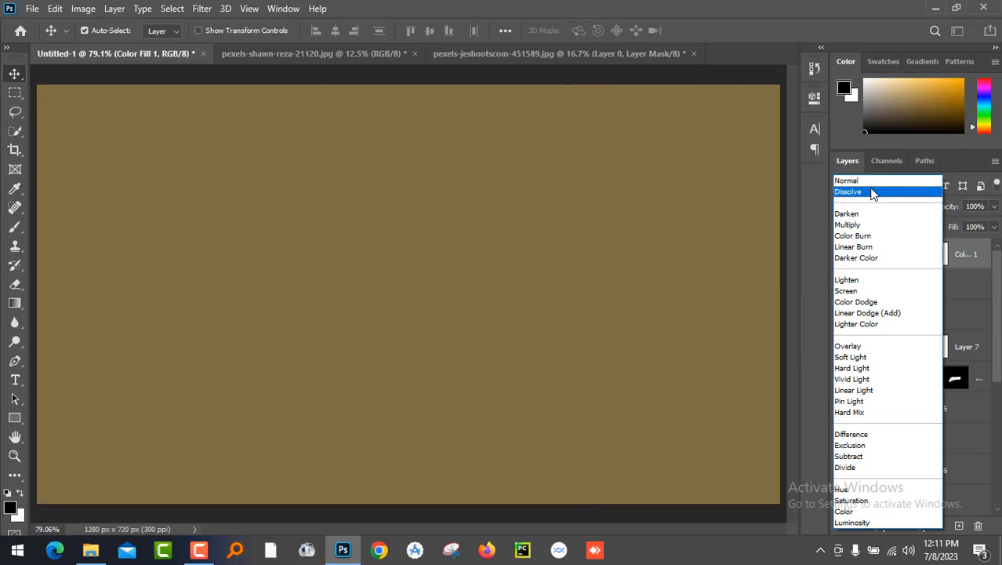
{"action": "left_click", "coordinate": [873, 194]}
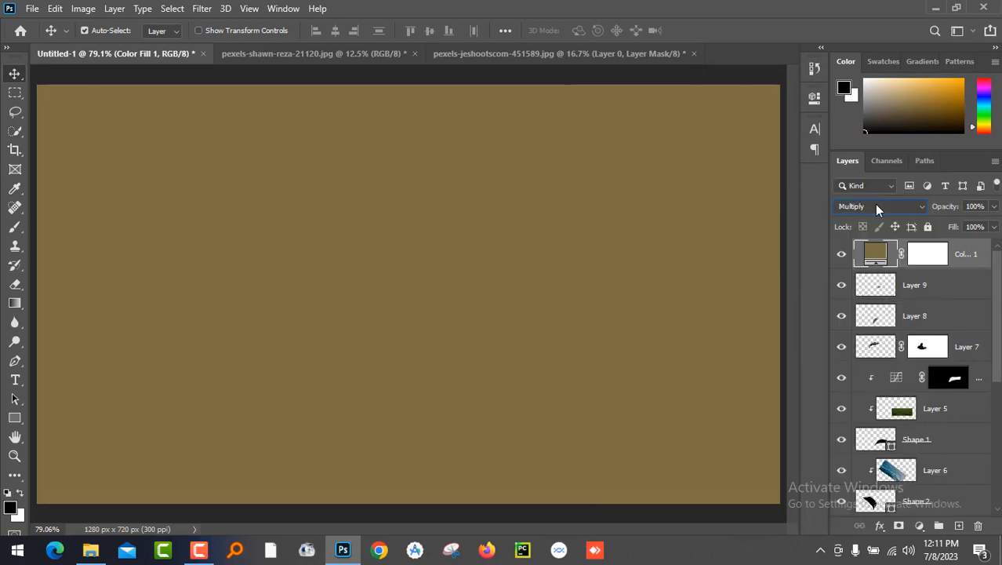
{"action": "scroll", "coordinate": [875, 206], "scroll_direction": "down", "scroll_amount": 5}
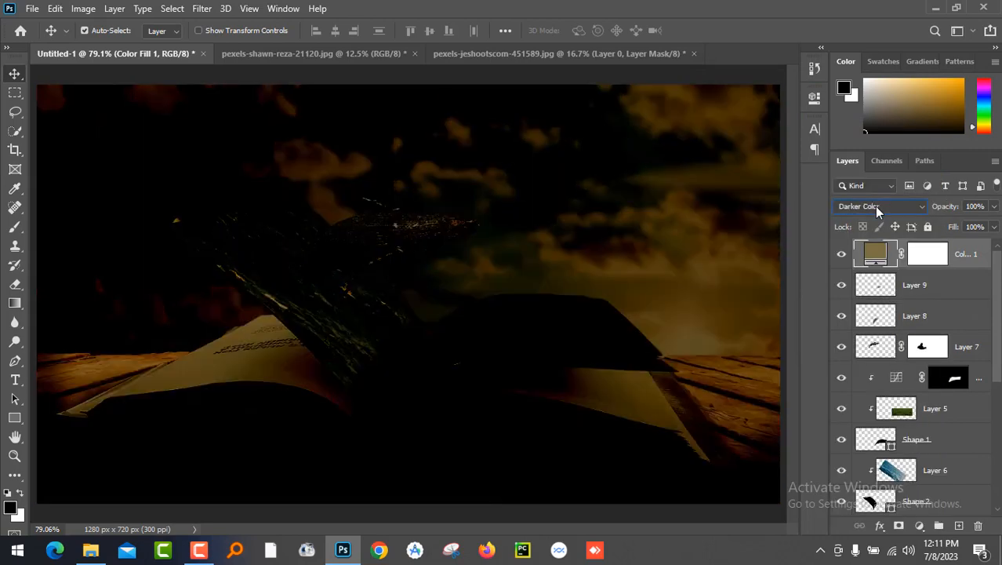
{"action": "scroll", "coordinate": [877, 208], "scroll_direction": "down", "scroll_amount": 5}
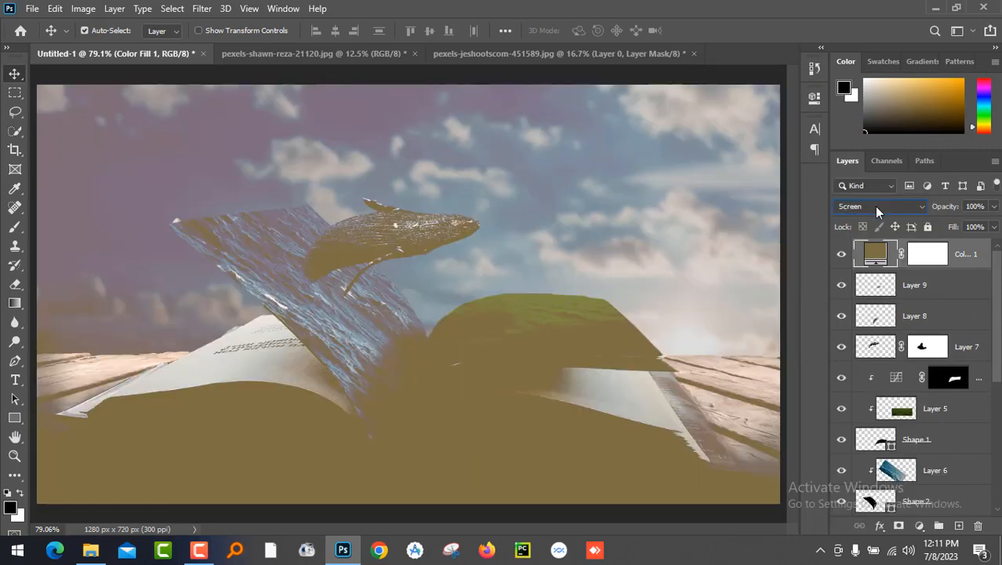
{"action": "scroll", "coordinate": [877, 208], "scroll_direction": "down", "scroll_amount": 2}
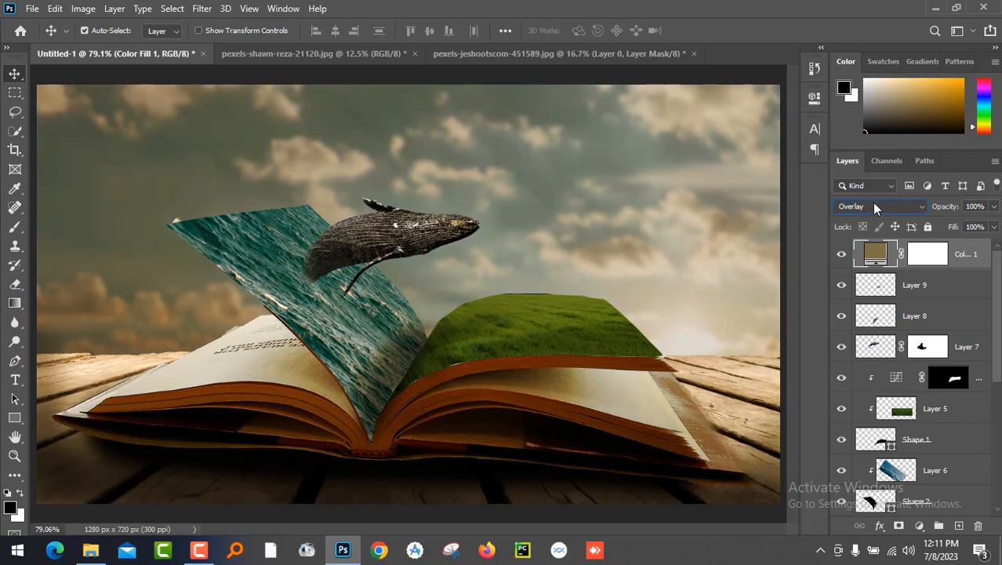
{"action": "scroll", "coordinate": [875, 206], "scroll_direction": "down", "scroll_amount": 1}
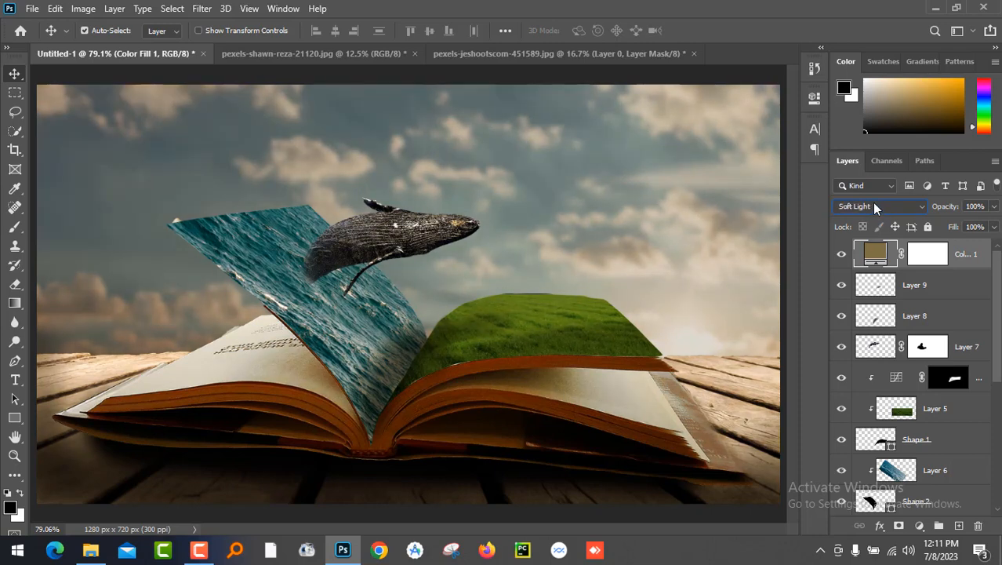
{"action": "left_click", "coordinate": [842, 255]}
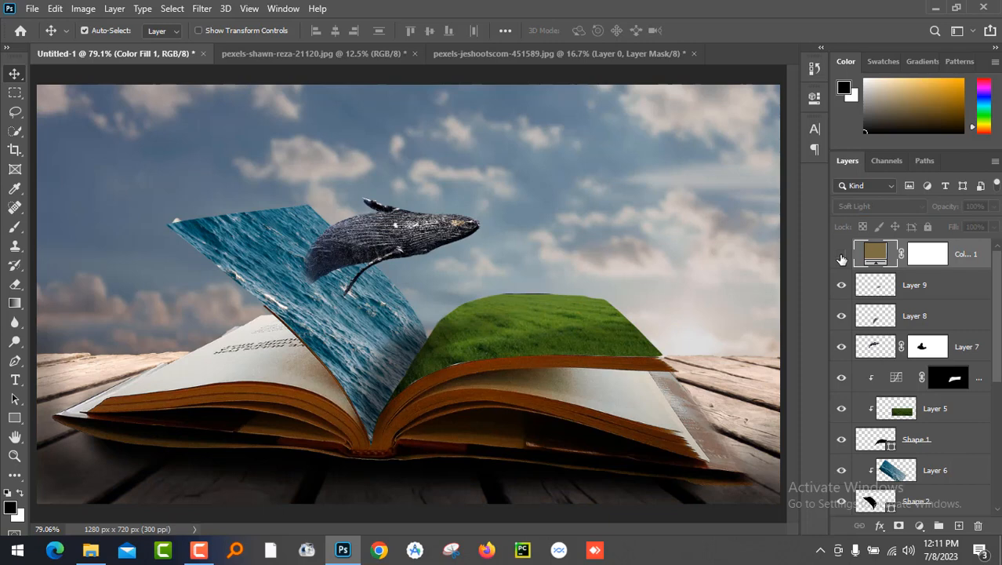
{"action": "left_click", "coordinate": [842, 256]}
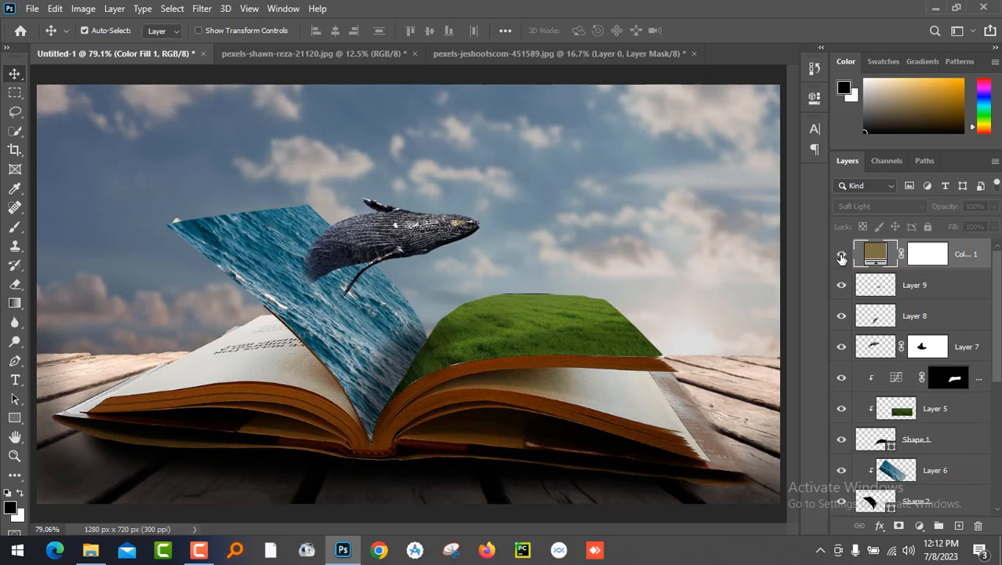
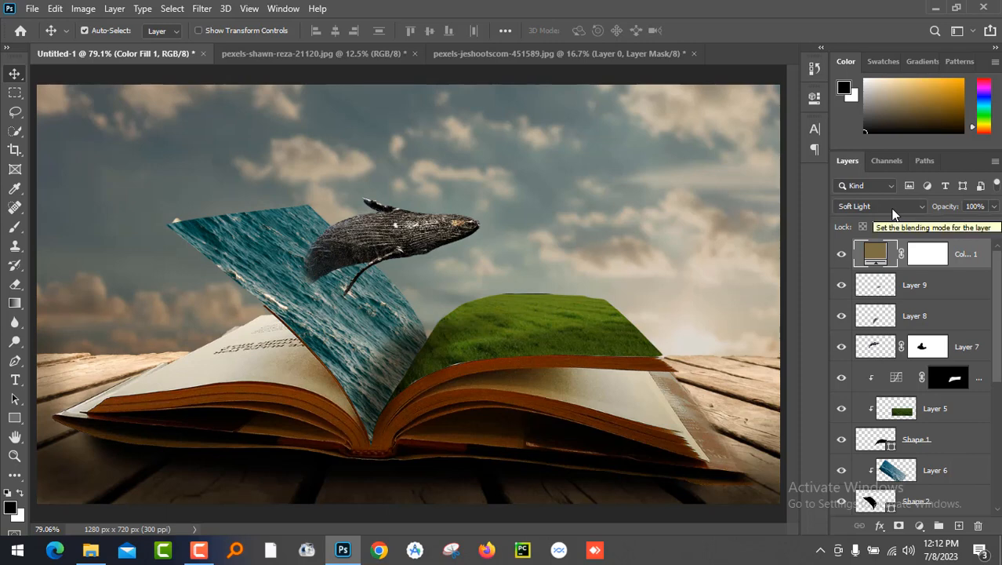
Inspect the upper edge of the grass page up close and lock the brown color fill layer
{"action": "key", "text": "ctrl+plus"}
{"action": "key", "text": "ctrl+plus"}
{"action": "key", "text": "ctrl+plus"}
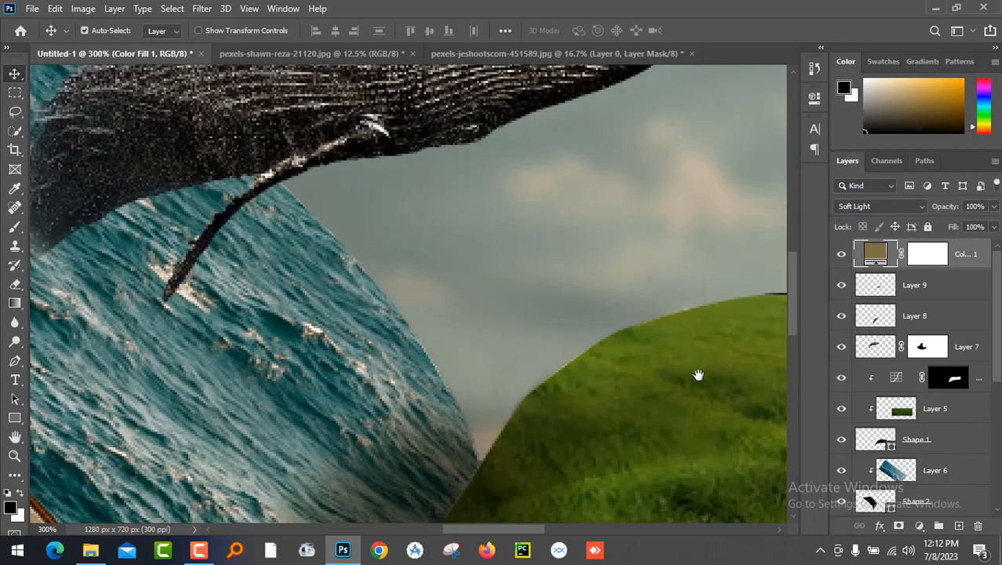
{"action": "left_click_drag", "start_coordinate": [698, 375], "coordinate": [311, 342]}
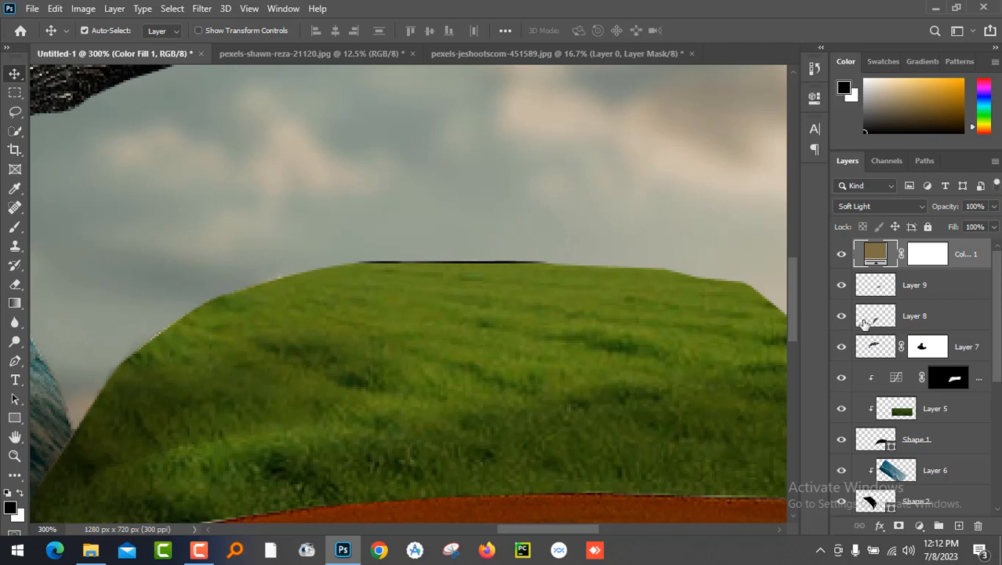
{"action": "left_click", "coordinate": [928, 227]}
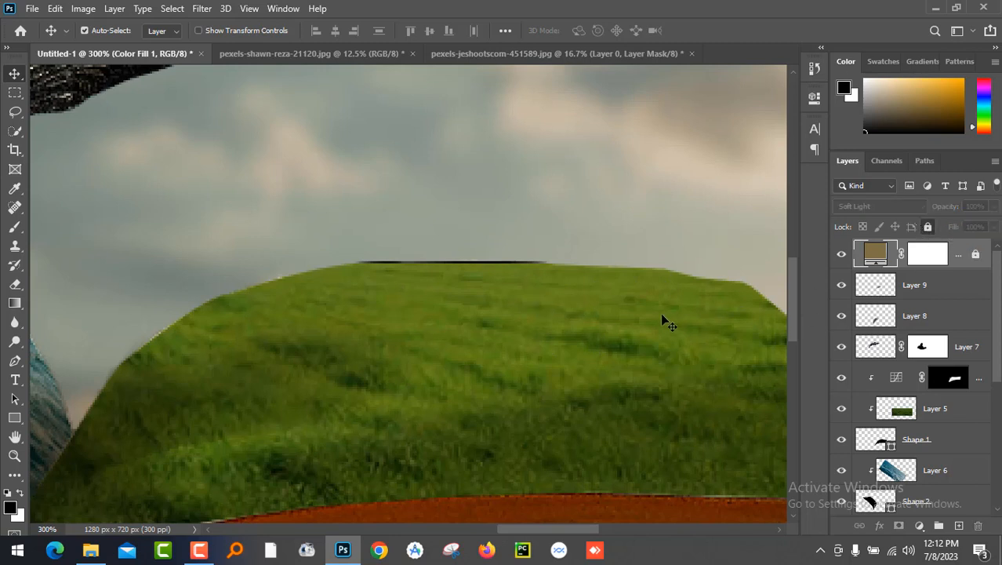
Nudge the grass texture on Layer 5 slightly upward to cover the black line along the page's upper edge
{"action": "left_click", "coordinate": [630, 330]}
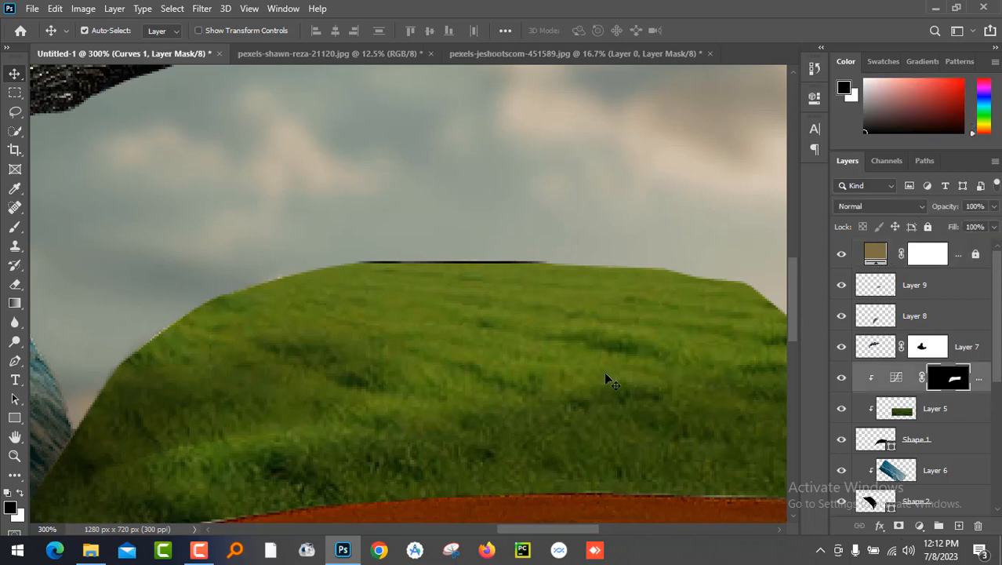
{"action": "scroll", "coordinate": [780, 366], "scroll_direction": "down", "scroll_amount": 3}
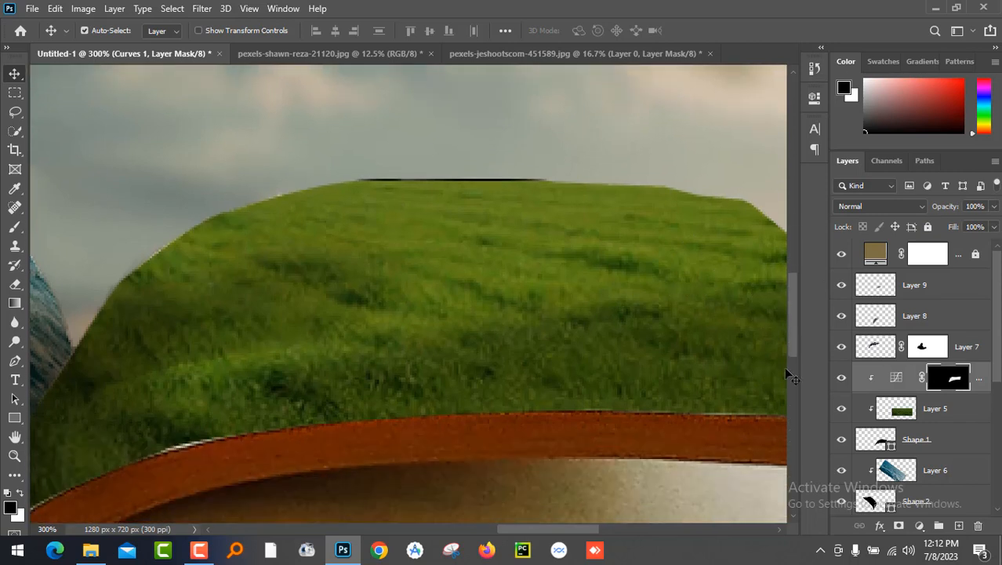
{"action": "left_click", "coordinate": [902, 414]}
{"action": "key", "text": "Up"}
{"action": "key", "text": "Up"}
{"action": "key", "text": "Up"}
{"action": "key", "text": "Down"}
{"action": "key", "text": "Down"}
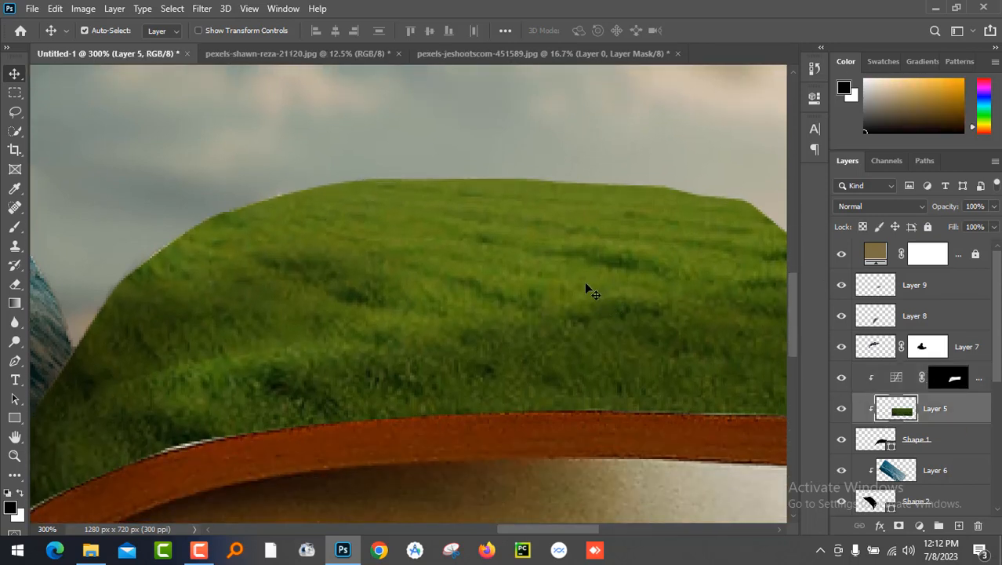
{"action": "key", "text": "ctrl+0"}
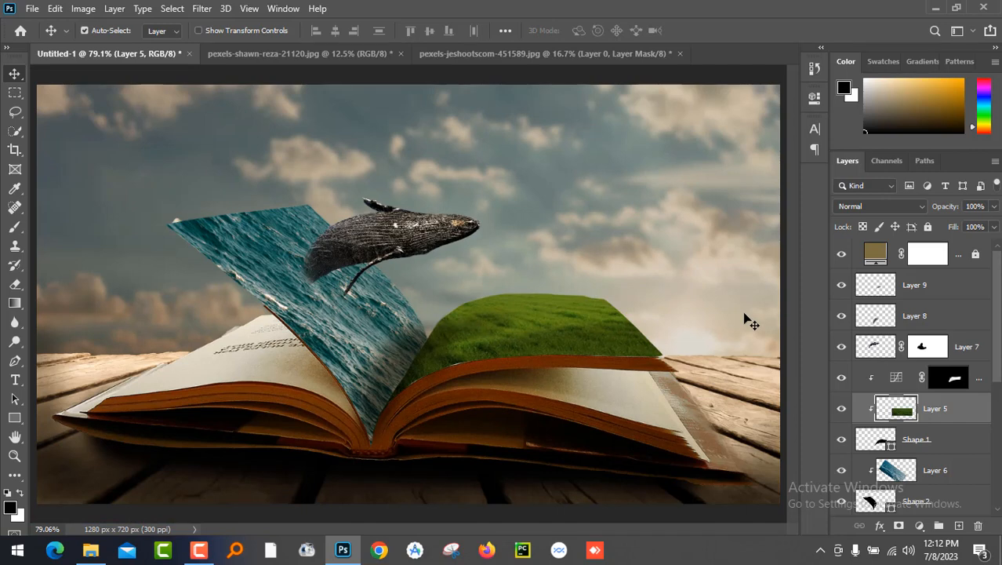
Place the flying birds image into the composition, scale it to 15.28% and position it in the sky beyond the whale's head
{"action": "left_click", "coordinate": [90, 550]}
{"action": "left_click_drag", "start_coordinate": [397, 283], "coordinate": [144, 296]}
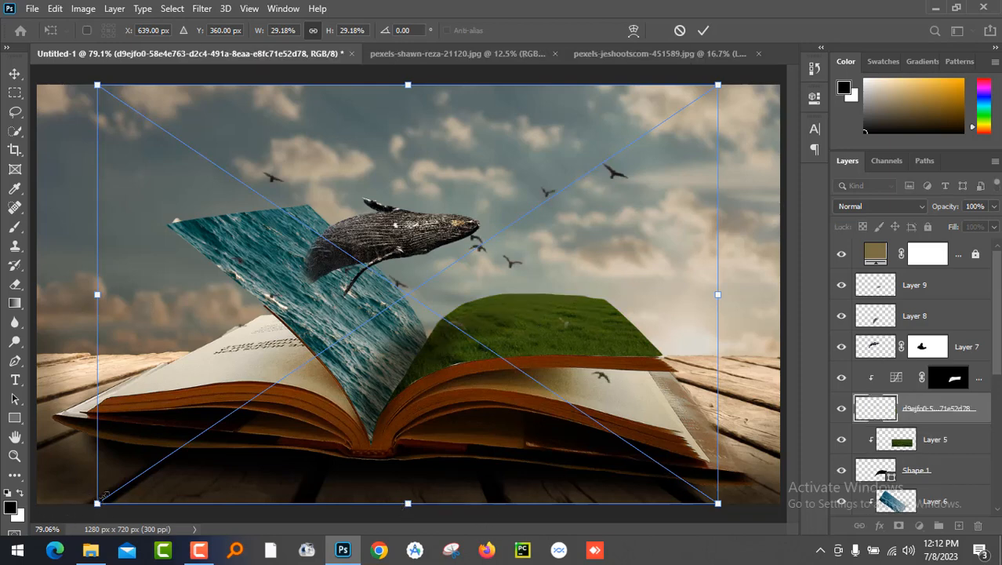
{"action": "left_click_drag", "start_coordinate": [96, 502], "coordinate": [245, 403]}
{"action": "left_click_drag", "start_coordinate": [453, 275], "coordinate": [618, 199]}
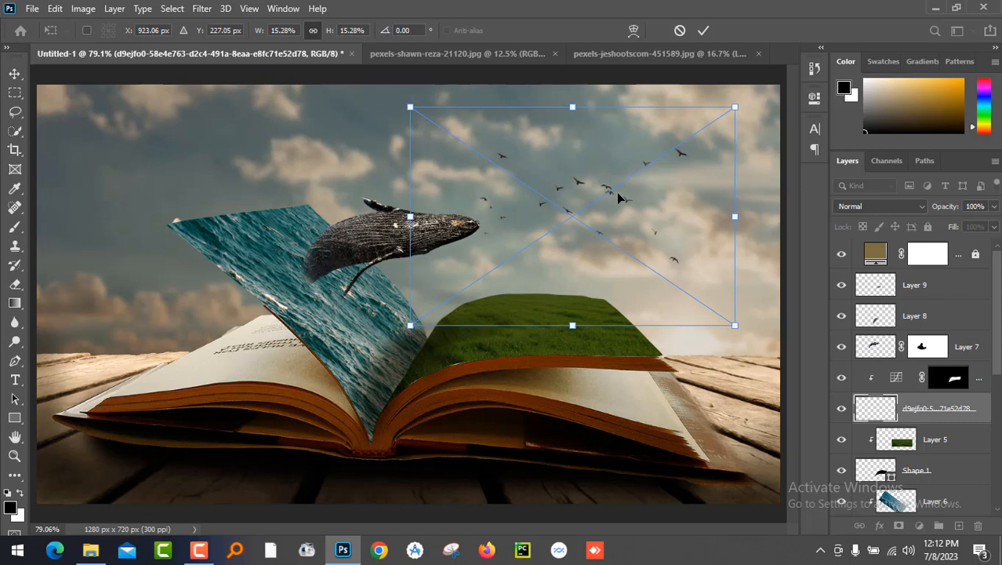
{"action": "key", "text": "Return"}
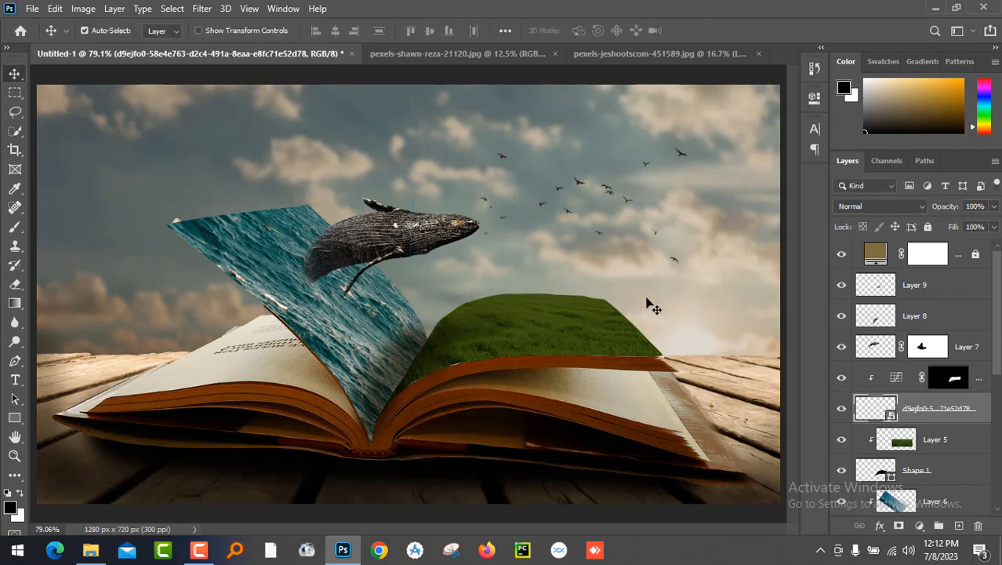
Move the birds layer to the top of the layer stack, above the locked color fill, and compare the image without the birds
{"action": "left_click", "coordinate": [843, 255]}
{"action": "left_click", "coordinate": [843, 255]}
{"action": "key", "text": "ctrl+1"}
{"action": "scroll", "coordinate": [910, 415], "scroll_direction": "down", "scroll_amount": 3}
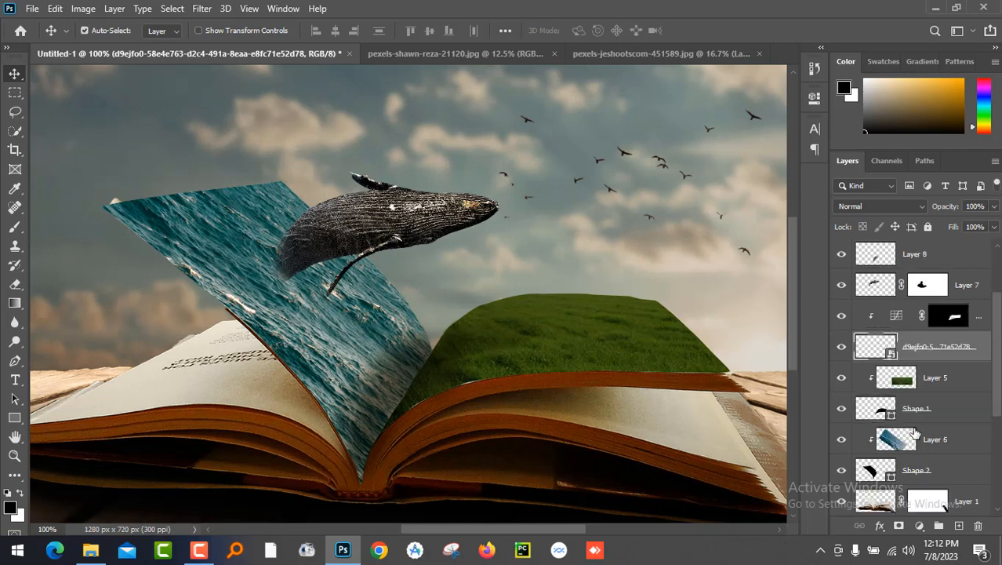
{"action": "scroll", "coordinate": [910, 416], "scroll_direction": "up", "scroll_amount": 2}
{"action": "left_click_drag", "start_coordinate": [876, 346], "coordinate": [878, 259]}
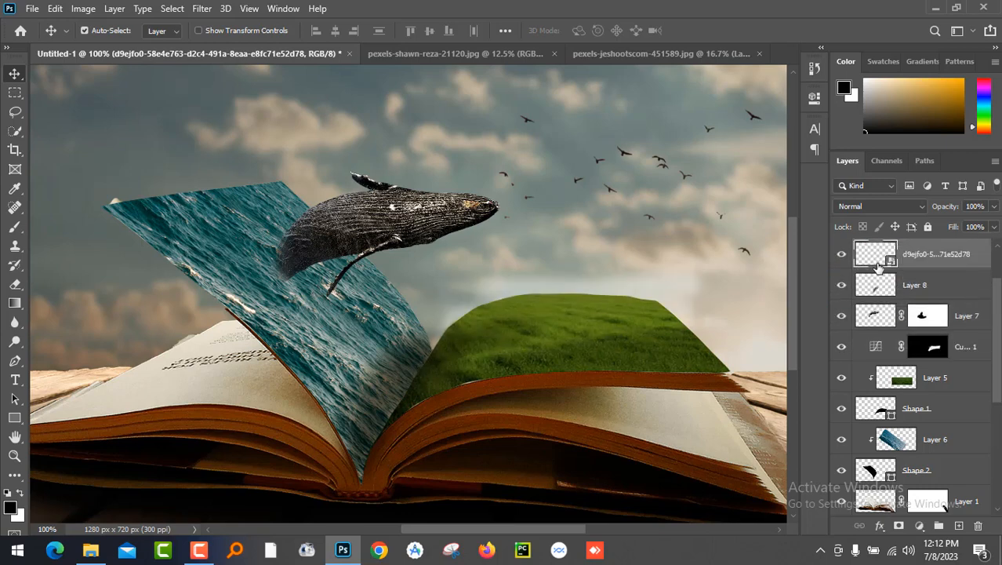
{"action": "scroll", "coordinate": [879, 267], "scroll_direction": "up", "scroll_amount": 2}
{"action": "left_click_drag", "start_coordinate": [872, 318], "coordinate": [876, 249]}
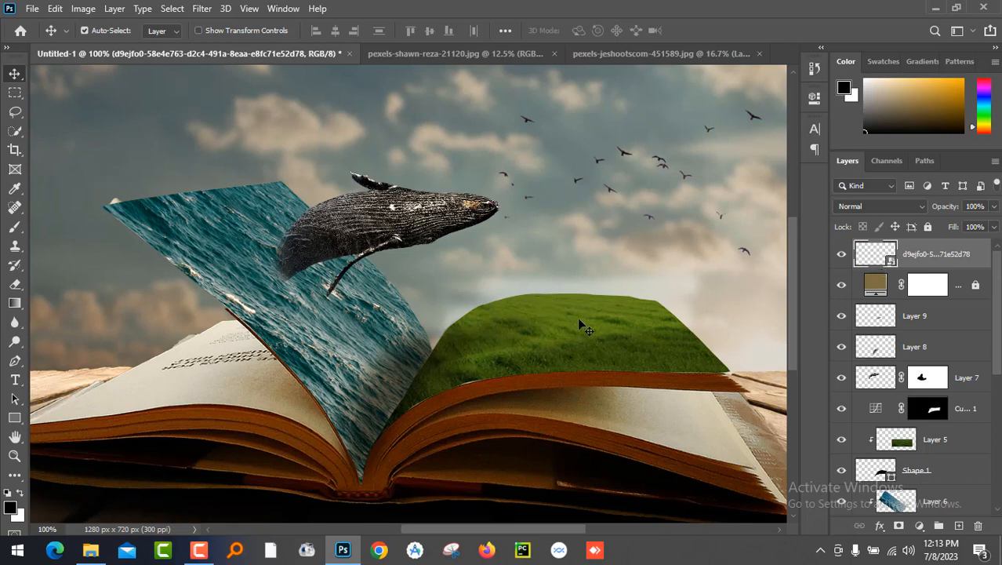
{"action": "left_click", "coordinate": [841, 254]}
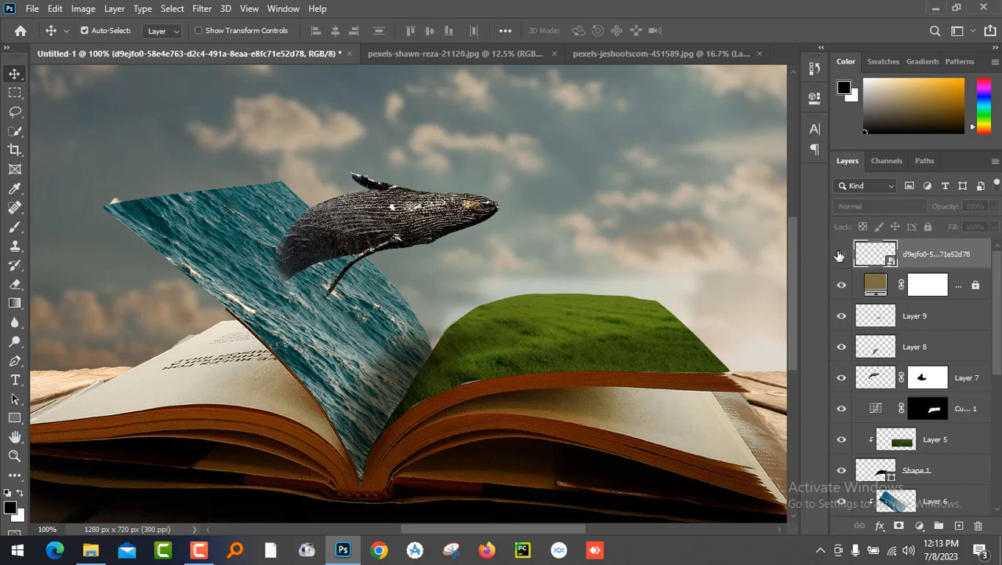
{"action": "left_click", "coordinate": [841, 254]}
{"action": "key", "text": "ctrl"}
{"action": "scroll", "coordinate": [726, 286], "scroll_direction": "down", "scroll_amount": 3}
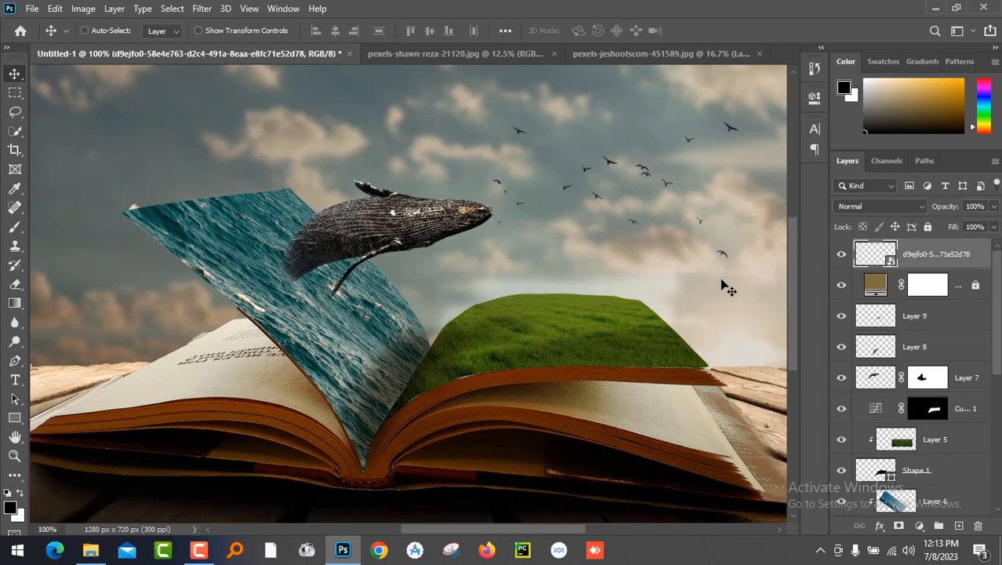